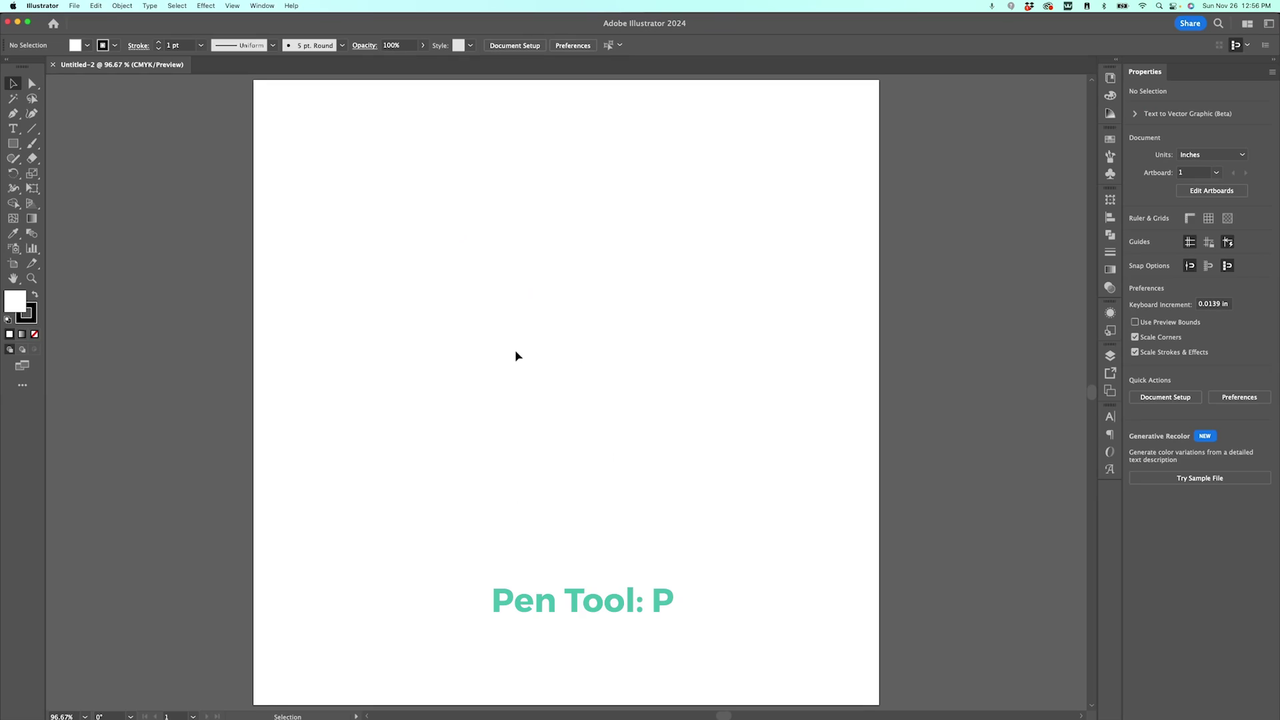
# Draw a closed triangle about 3.5 in tall in the middle of the artboard with the Pen tool.
pyautogui.press('p')
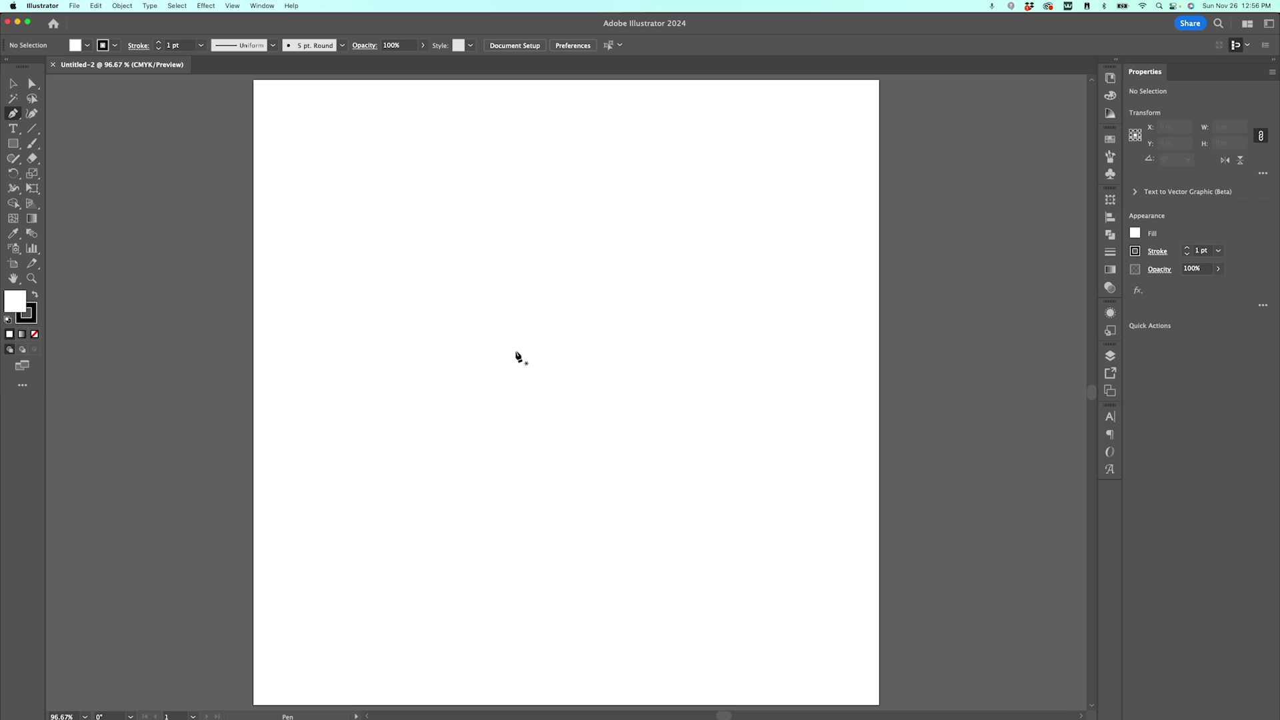
pyautogui.click(549, 274)
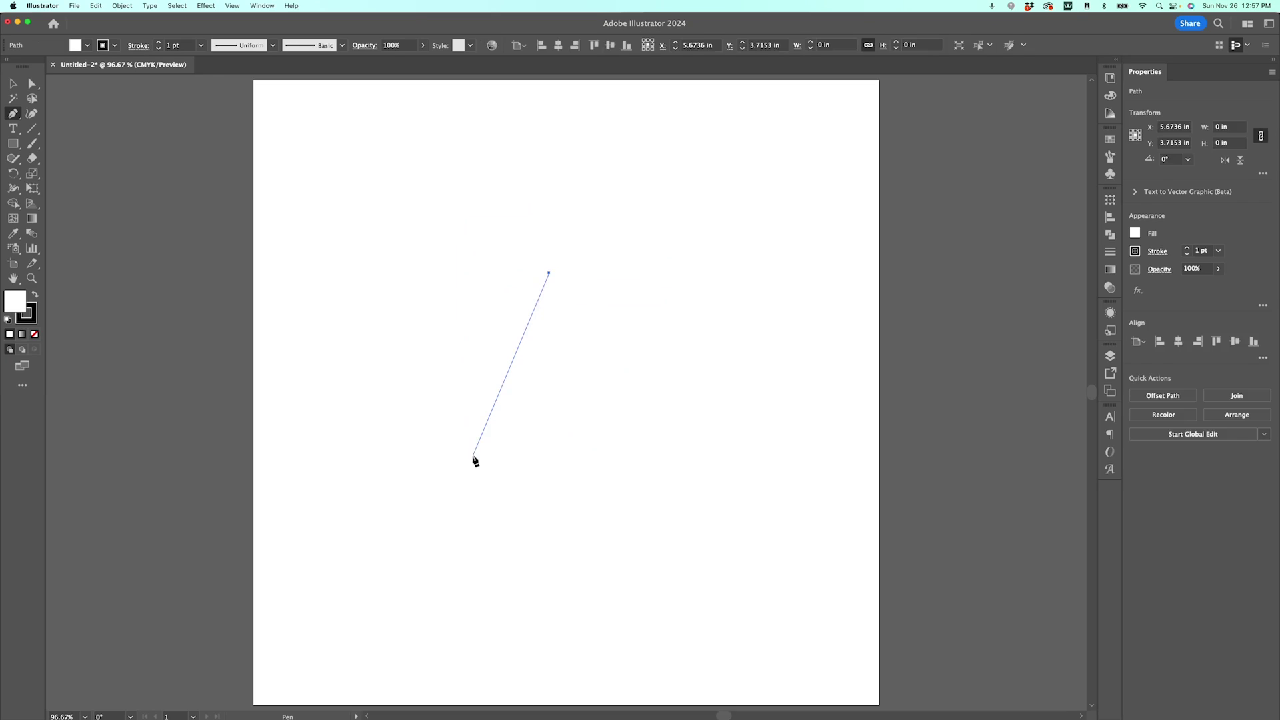
pyautogui.click(467, 458)
pyautogui.click(657, 460)
pyautogui.click(550, 274)
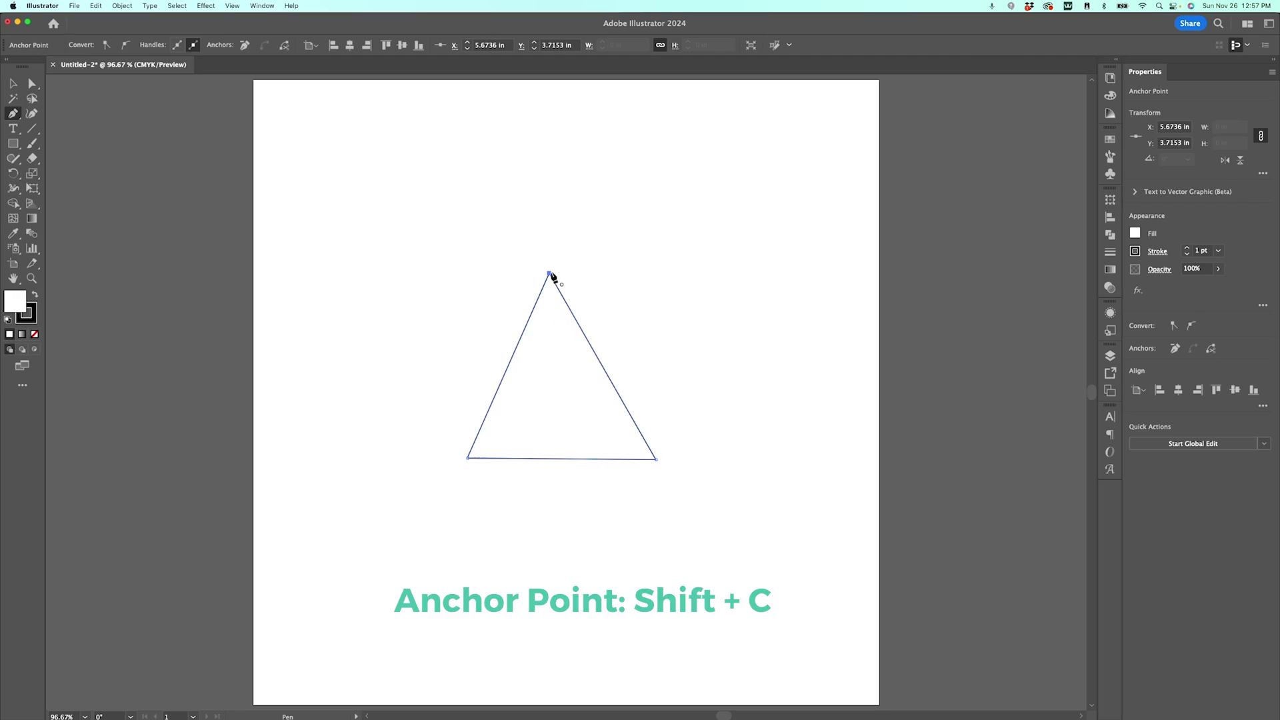
# Round all three corners of the triangle into smooth curves with the Anchor Point tool.
pyautogui.hotkey('shift', 'c')
pyautogui.moveTo(550, 274); pyautogui.dragTo(466, 274)
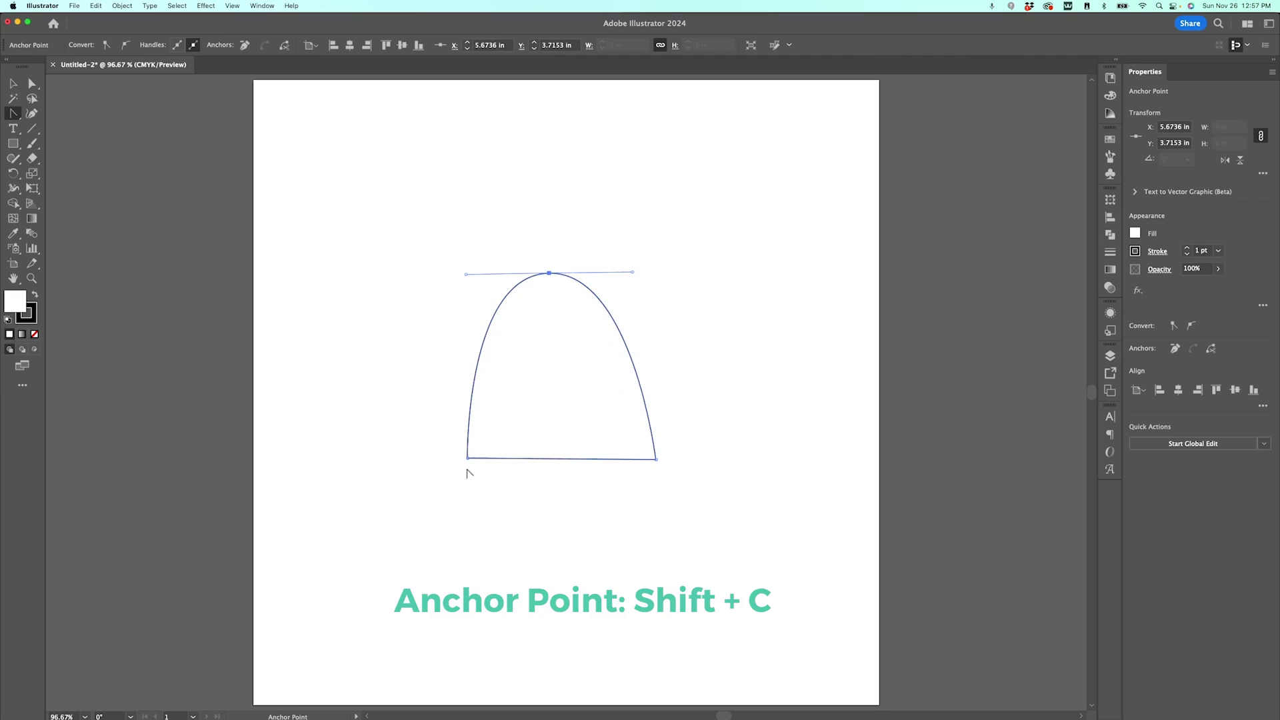
pyautogui.moveTo(468, 460); pyautogui.dragTo(507, 505)
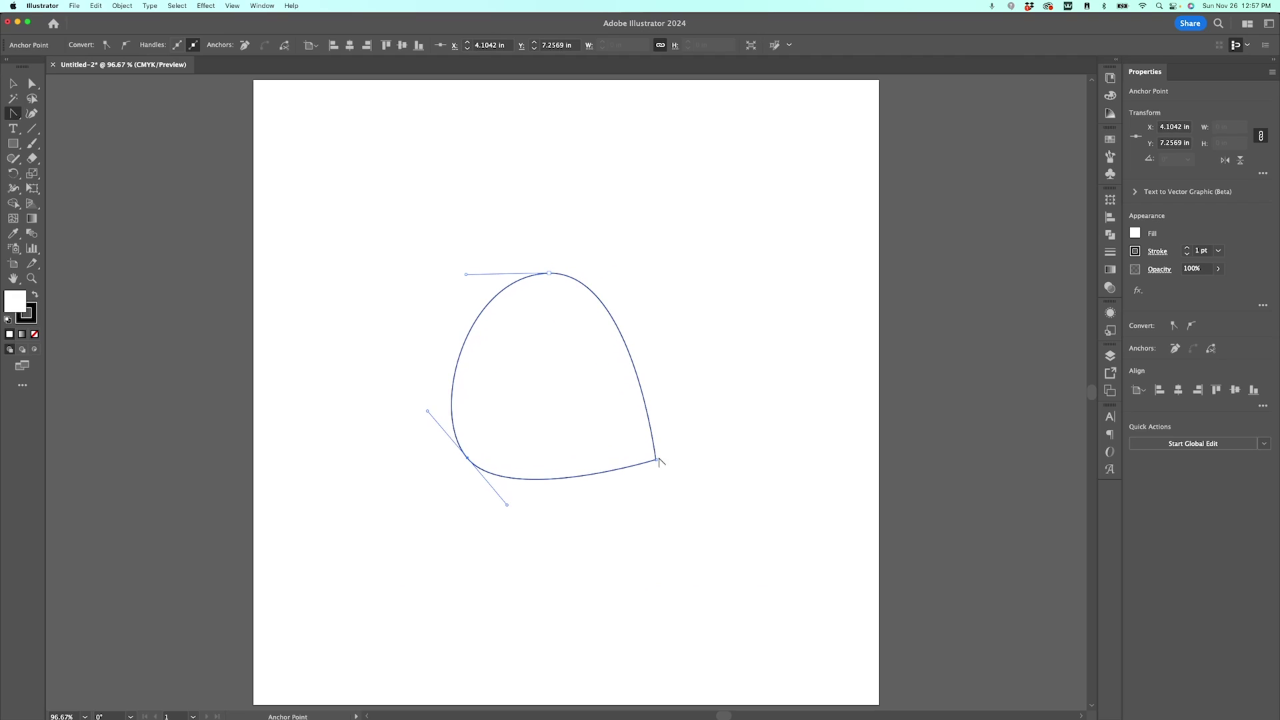
pyautogui.moveTo(657, 461); pyautogui.dragTo(681, 407)
# Draw a new curved path with the Pen tool, pulling handles downward from its first anchor and upward from its second.
pyautogui.press('p')
pyautogui.press('super+shift+a')
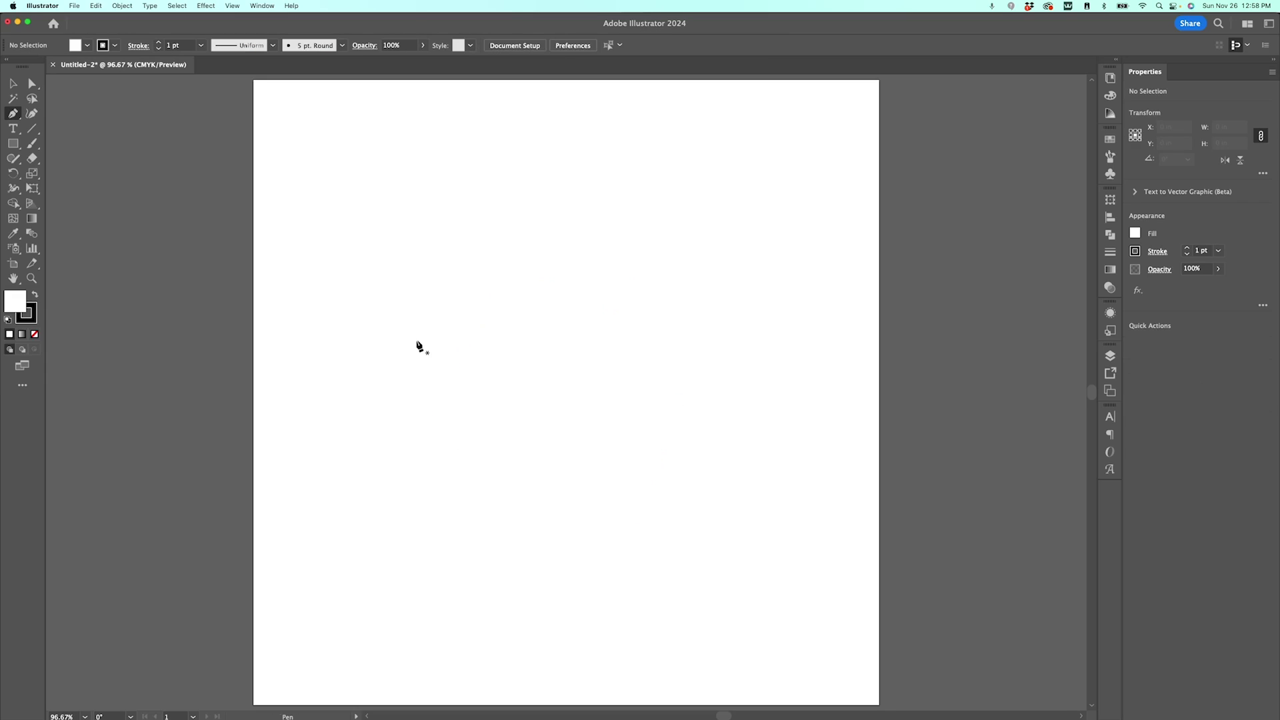
pyautogui.click(417, 319)
pyautogui.moveTo(418, 320); pyautogui.dragTo(426, 388)
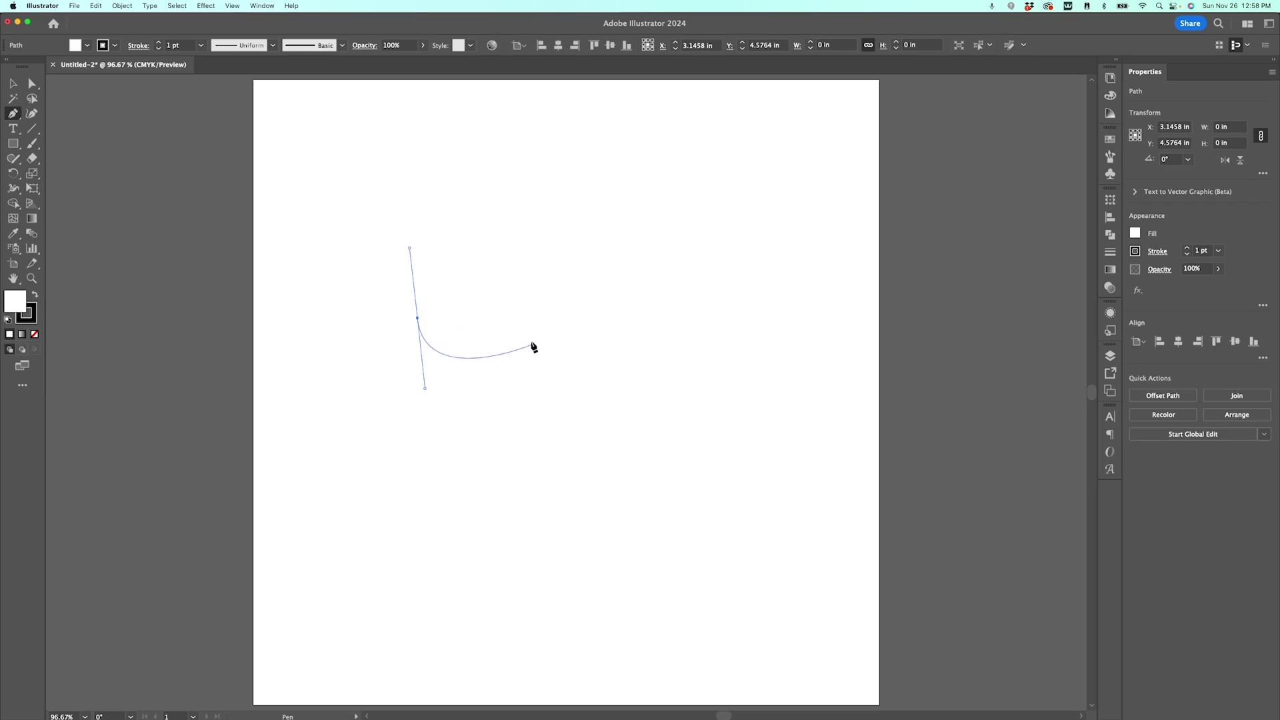
pyautogui.moveTo(523, 311); pyautogui.dragTo(523, 250)
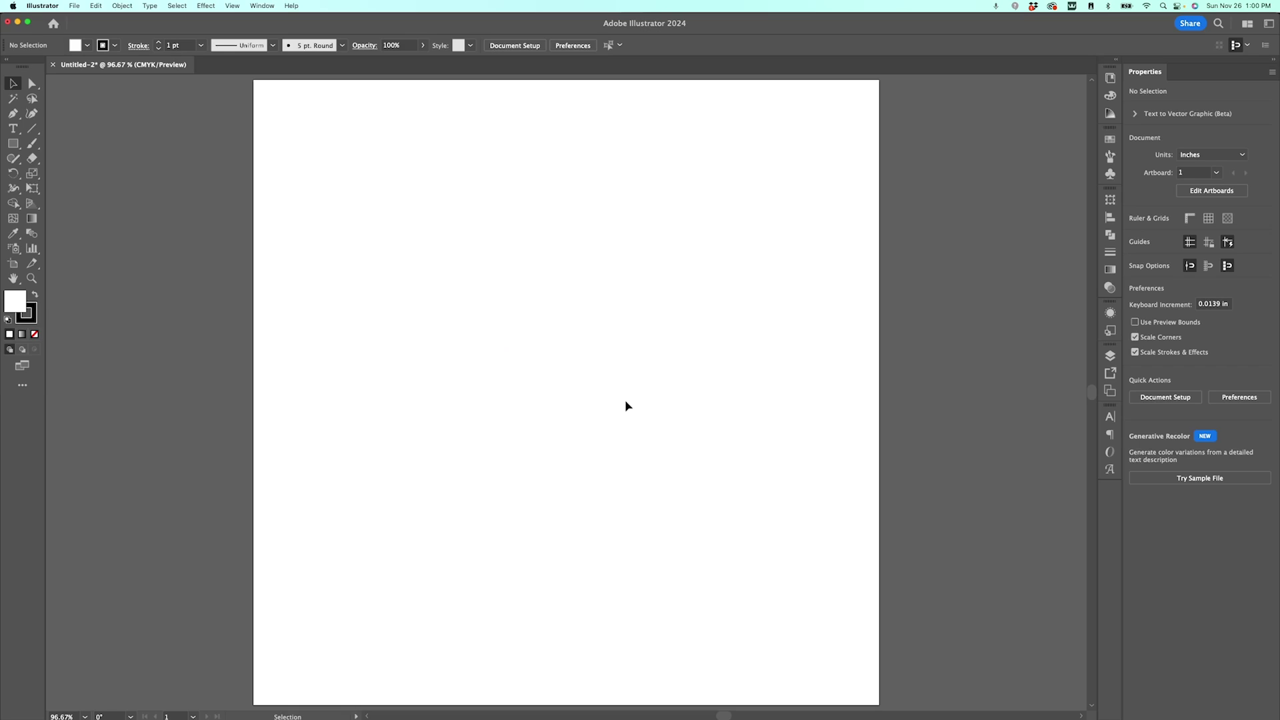
# Draw a closed four-point angular heart outline about 7.7 in wide and 8.5 in tall with the Pen tool.
pyautogui.press('p')
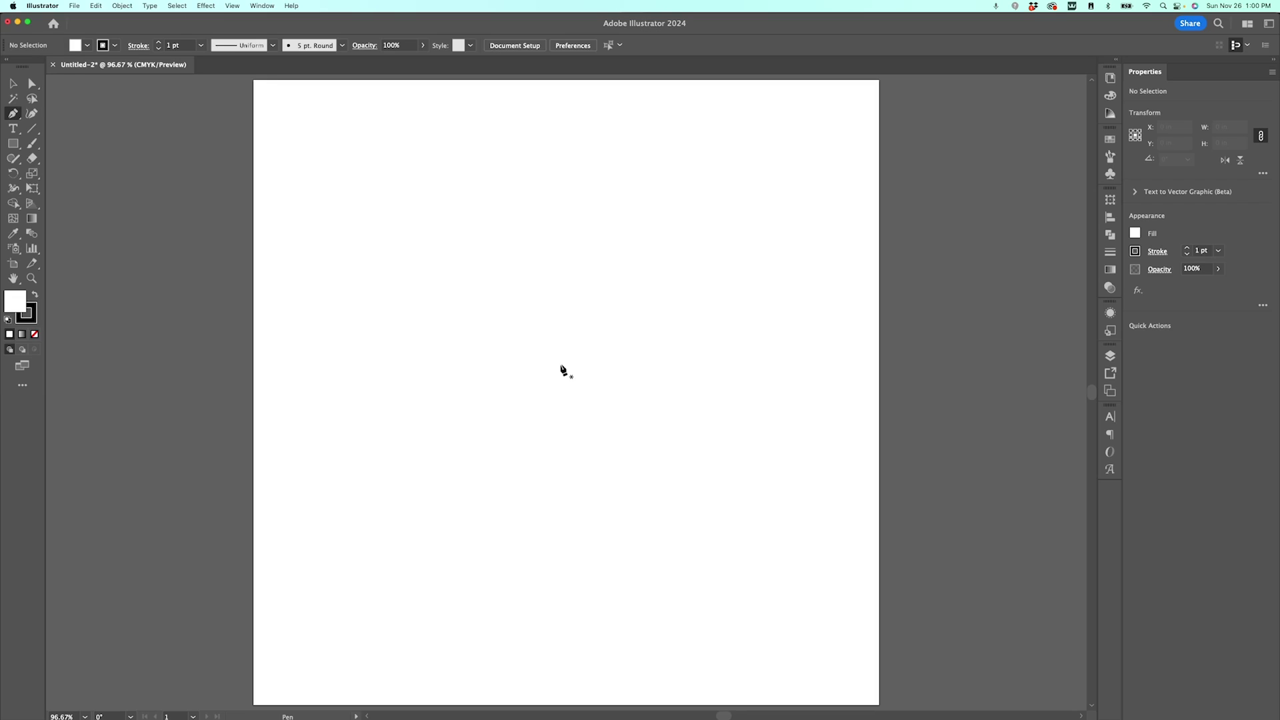
pyautogui.click(568, 607)
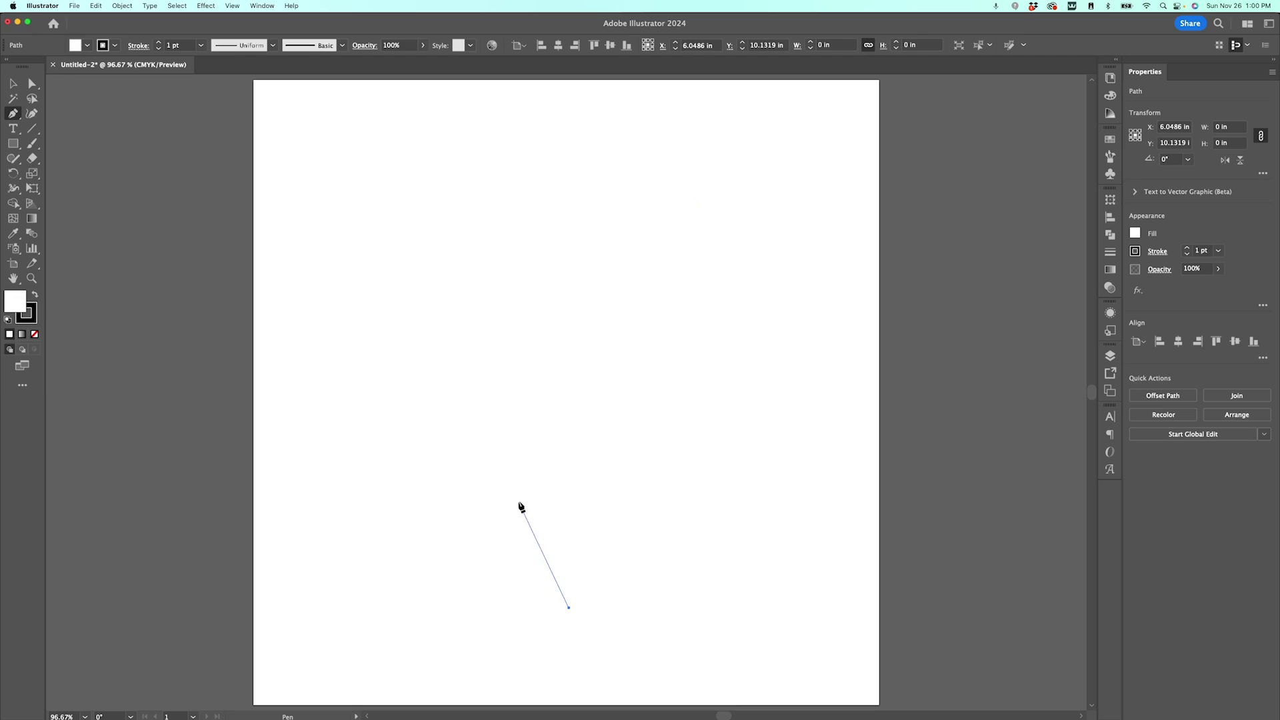
pyautogui.click(379, 183)
pyautogui.click(578, 308)
pyautogui.click(780, 166)
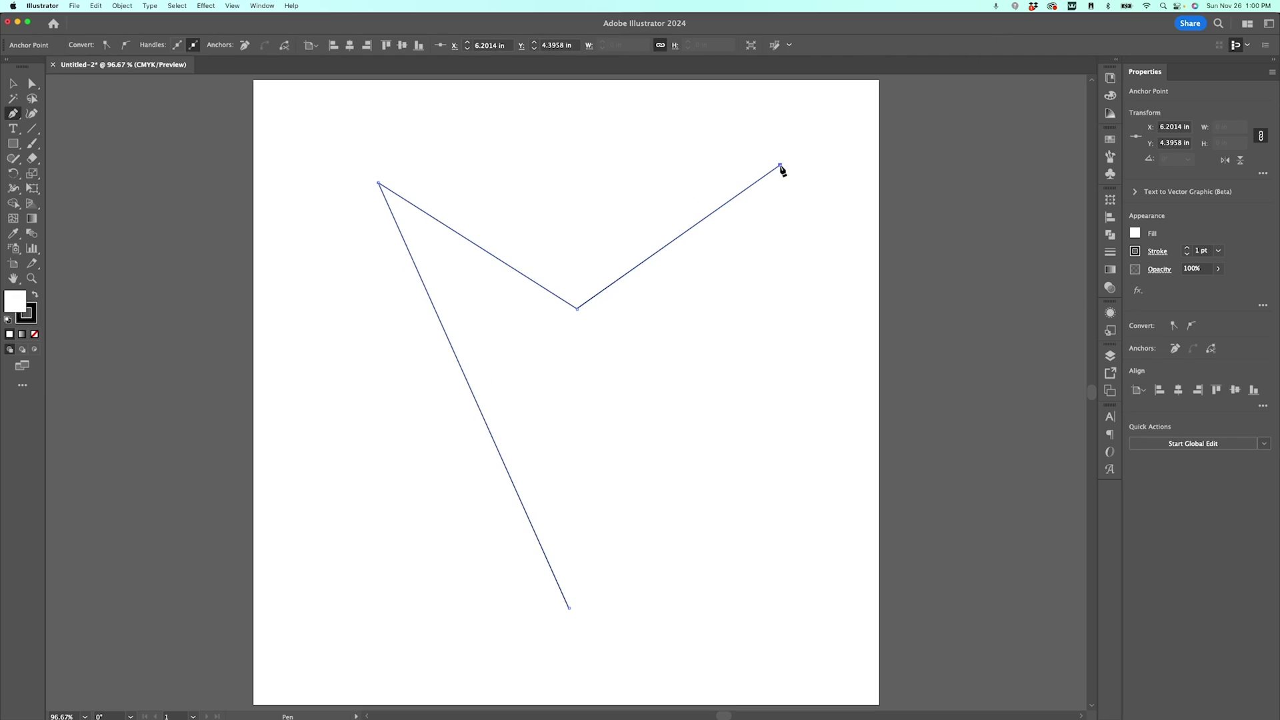
pyautogui.click(570, 608)
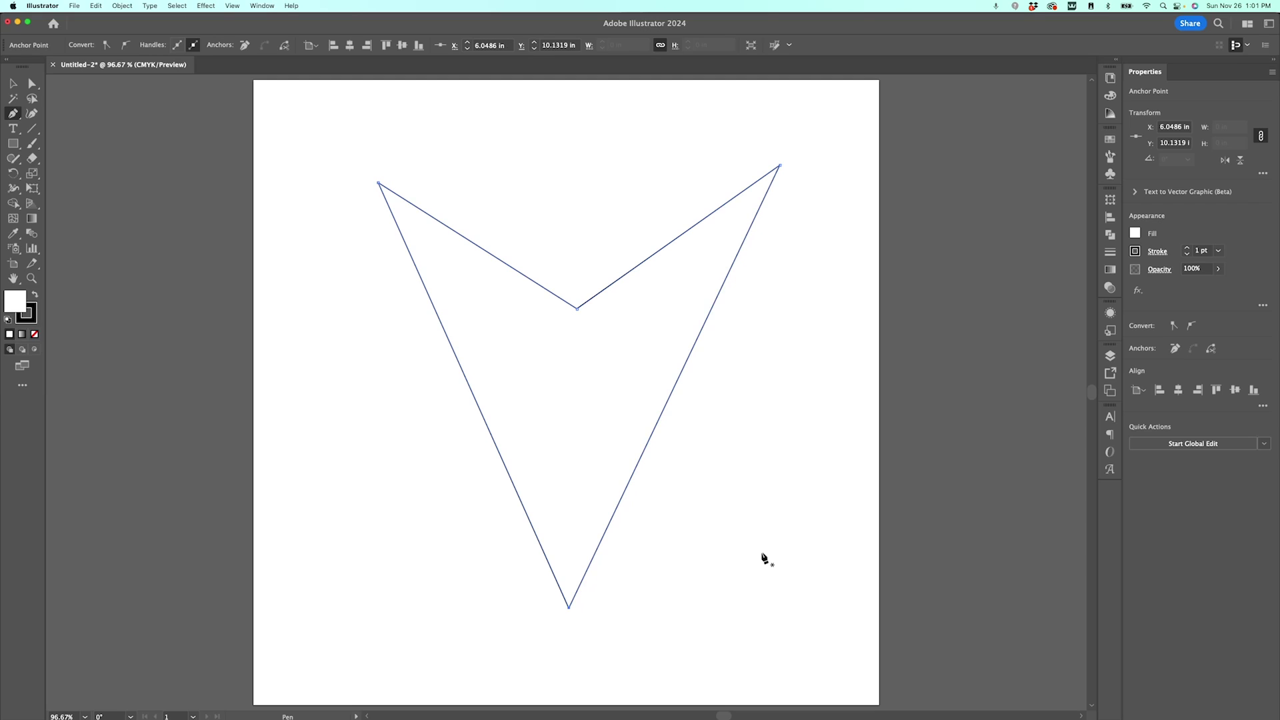
# Curve the heart's two upper points into wide lobes and slightly round its bottom tip with the Anchor Point tool.
pyautogui.keyDown('super'); pyautogui.click(424, 212); pyautogui.keyUp('super')
pyautogui.hotkey('shift', 'c')
pyautogui.moveTo(378, 184); pyautogui.dragTo(500, 97)
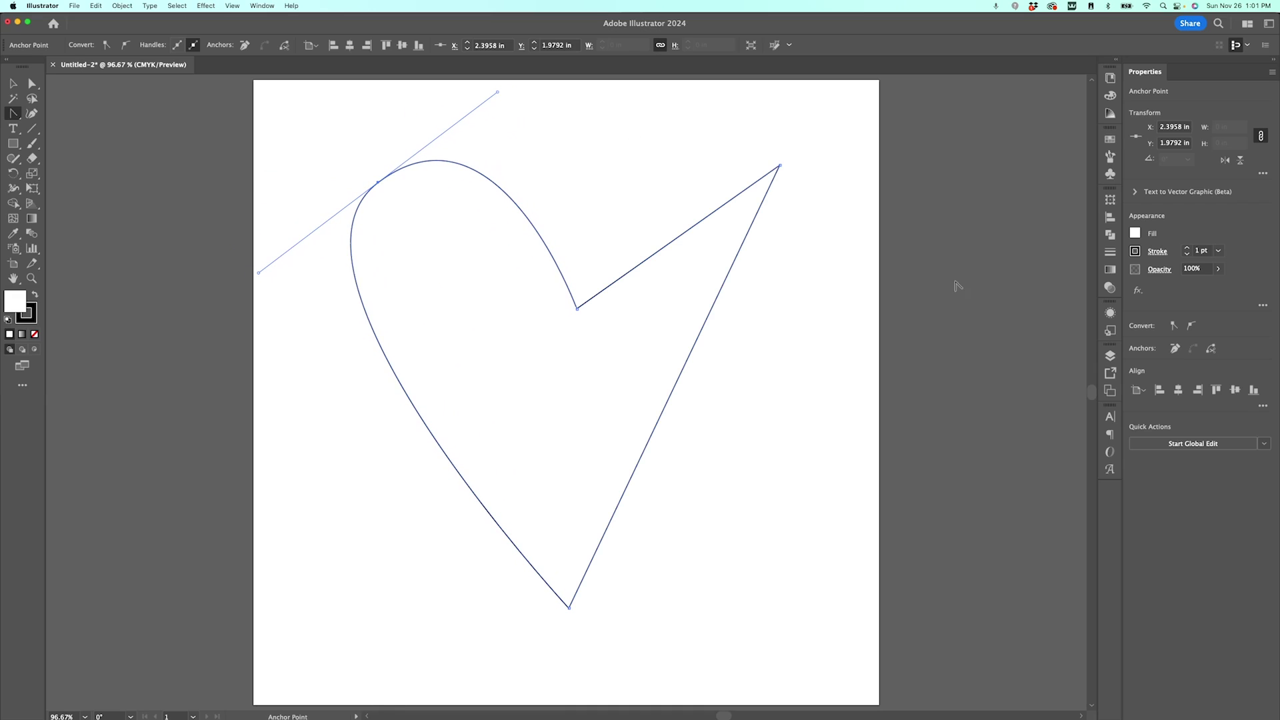
pyautogui.moveTo(780, 168); pyautogui.dragTo(909, 267)
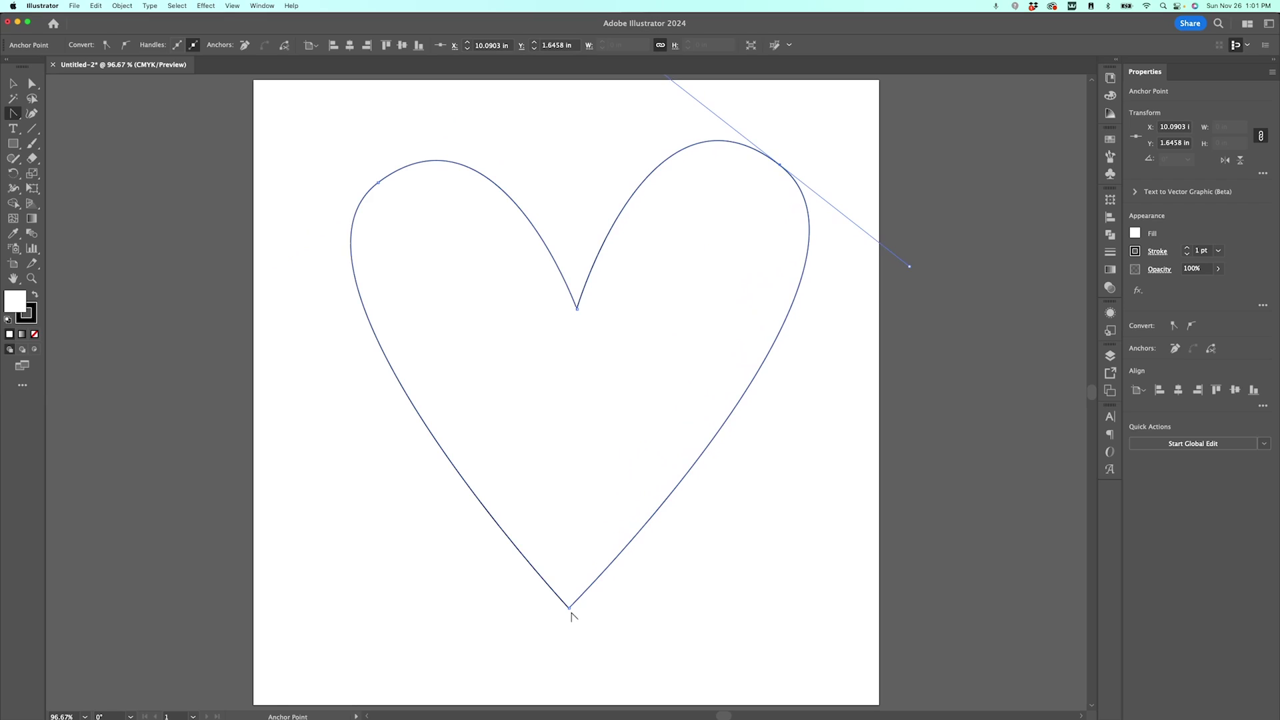
pyautogui.moveTo(569, 608); pyautogui.dragTo(531, 606)
# Refine the heart with Direct Selection, lowering the right lobe's anchor slightly and nudging the centre notch and bottom tip.
pyautogui.press('a')
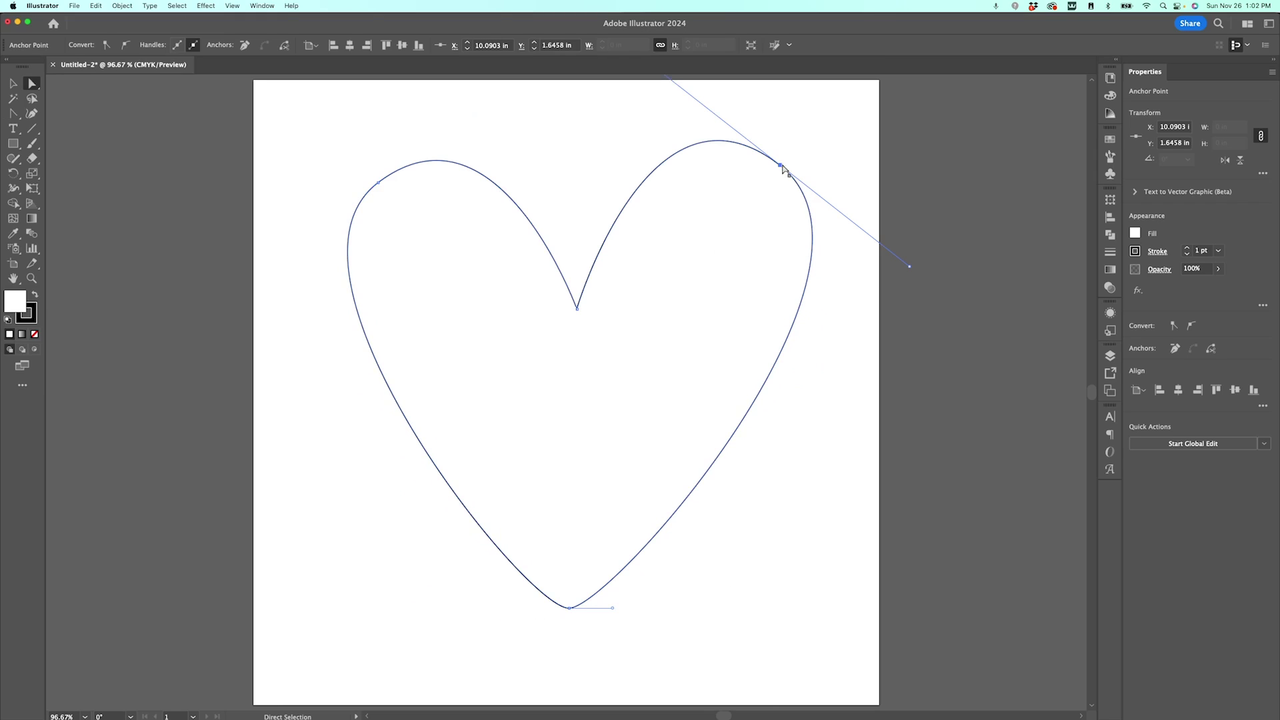
pyautogui.moveTo(783, 166)
pyautogui.mouseDown()
pyautogui.moveTo(778, 189)
pyautogui.moveTo(784, 179)
pyautogui.mouseUp()
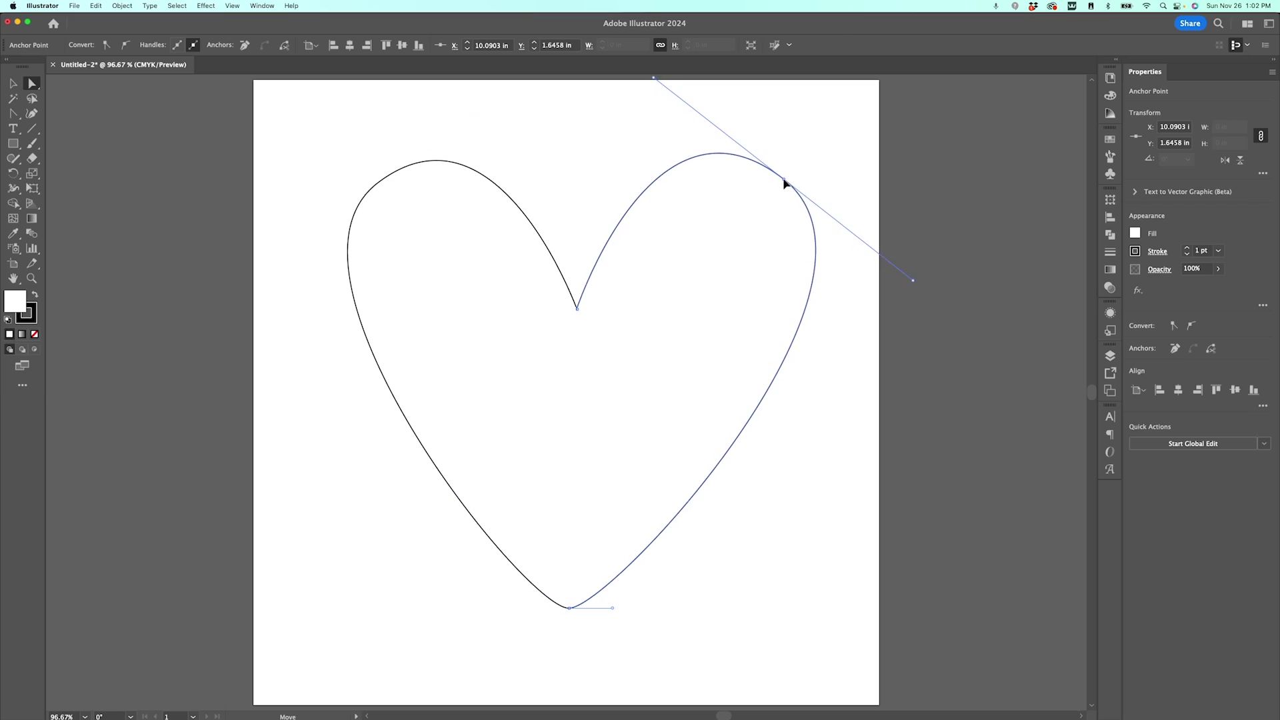
pyautogui.click(578, 308)
pyautogui.moveTo(577, 308)
pyautogui.mouseDown()
pyautogui.moveTo(549, 309)
pyautogui.moveTo(593, 313)
pyautogui.moveTo(577, 310)
pyautogui.mouseUp()
pyautogui.moveTo(570, 609)
pyautogui.mouseDown()
pyautogui.moveTo(633, 611)
pyautogui.moveTo(541, 608)
pyautogui.moveTo(562, 608)
pyautogui.mouseUp()
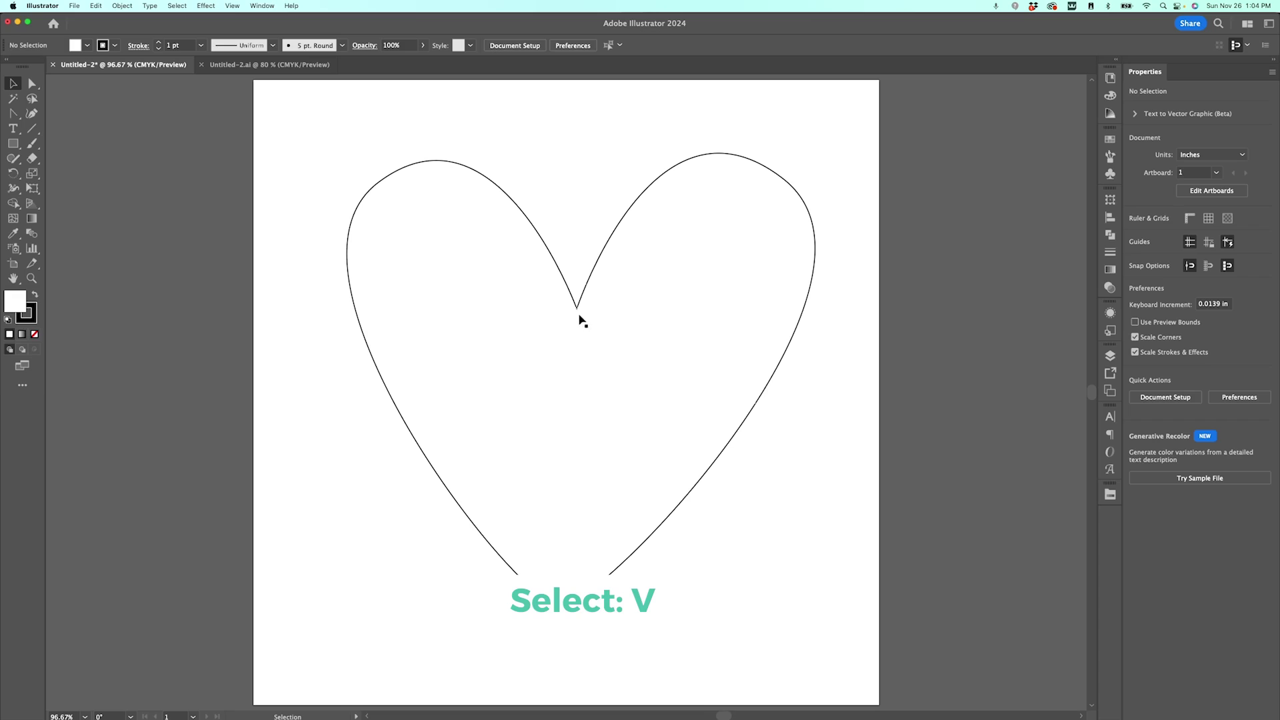
# Fill the heart with the darker pink from the HLMS 2024 swatches, remove its stroke and deselect it.
pyautogui.click(577, 310)
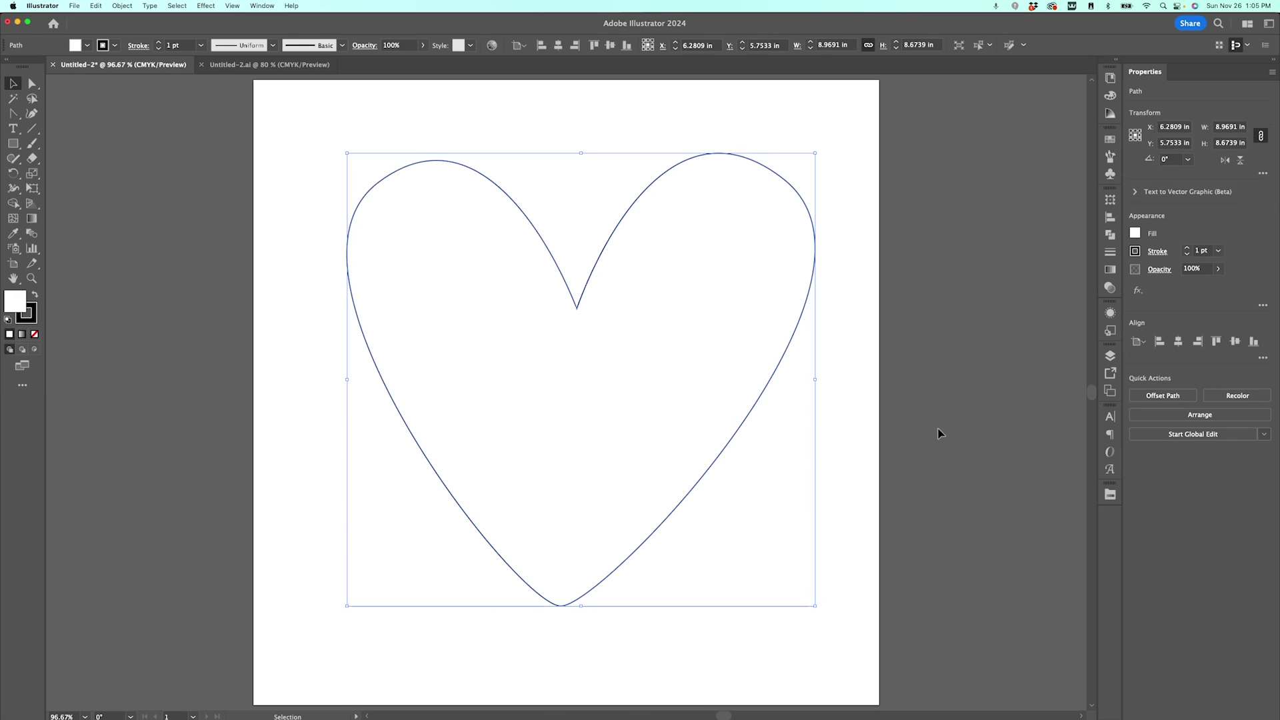
pyautogui.click(1111, 496)
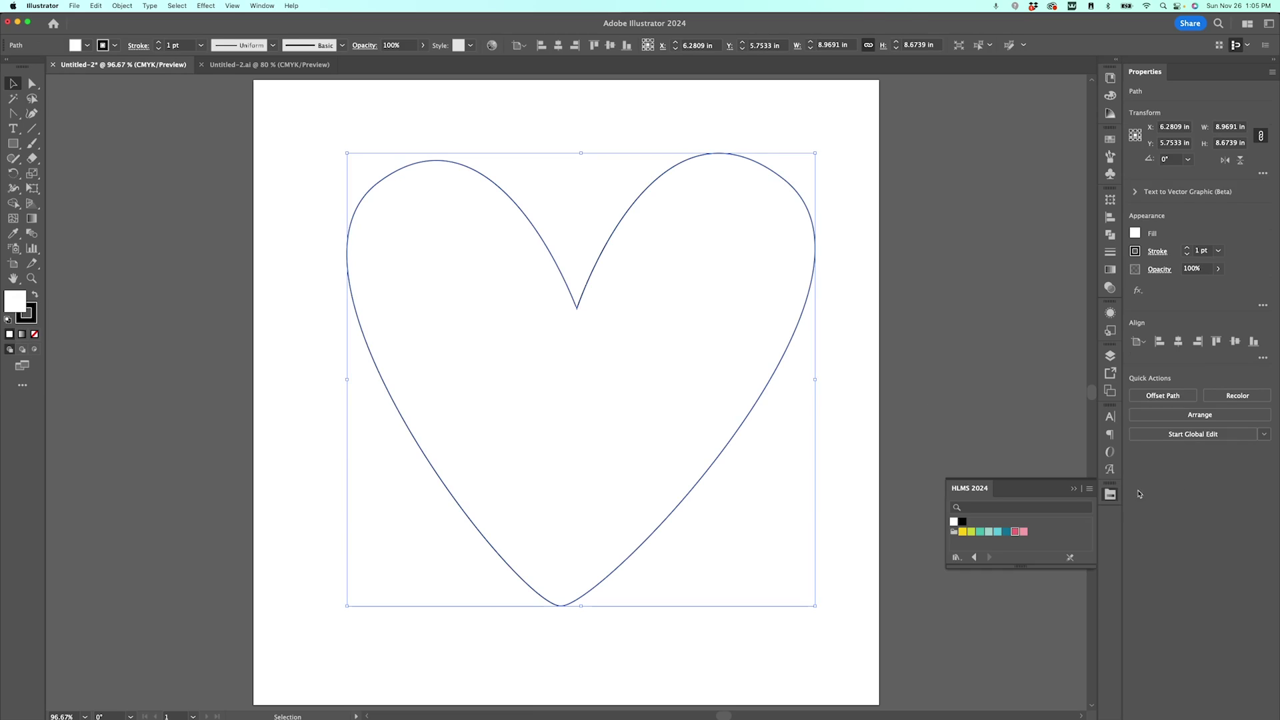
pyautogui.click(1015, 533)
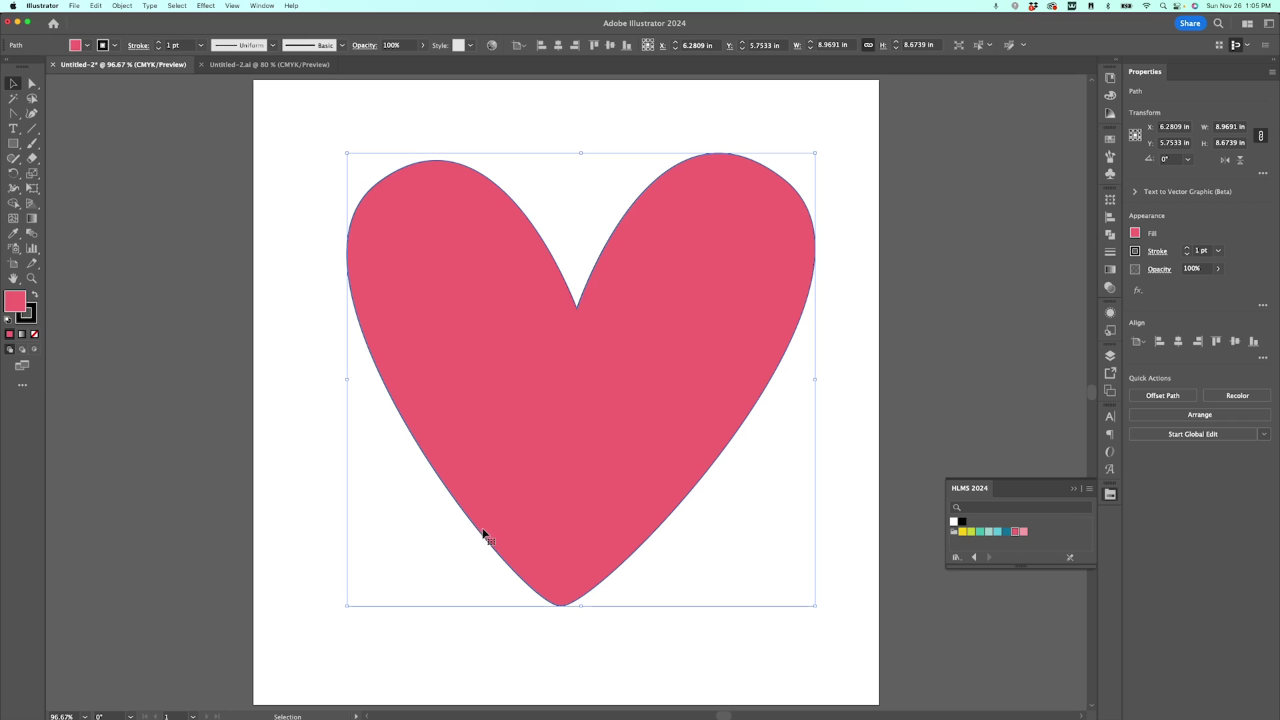
pyautogui.click(115, 46)
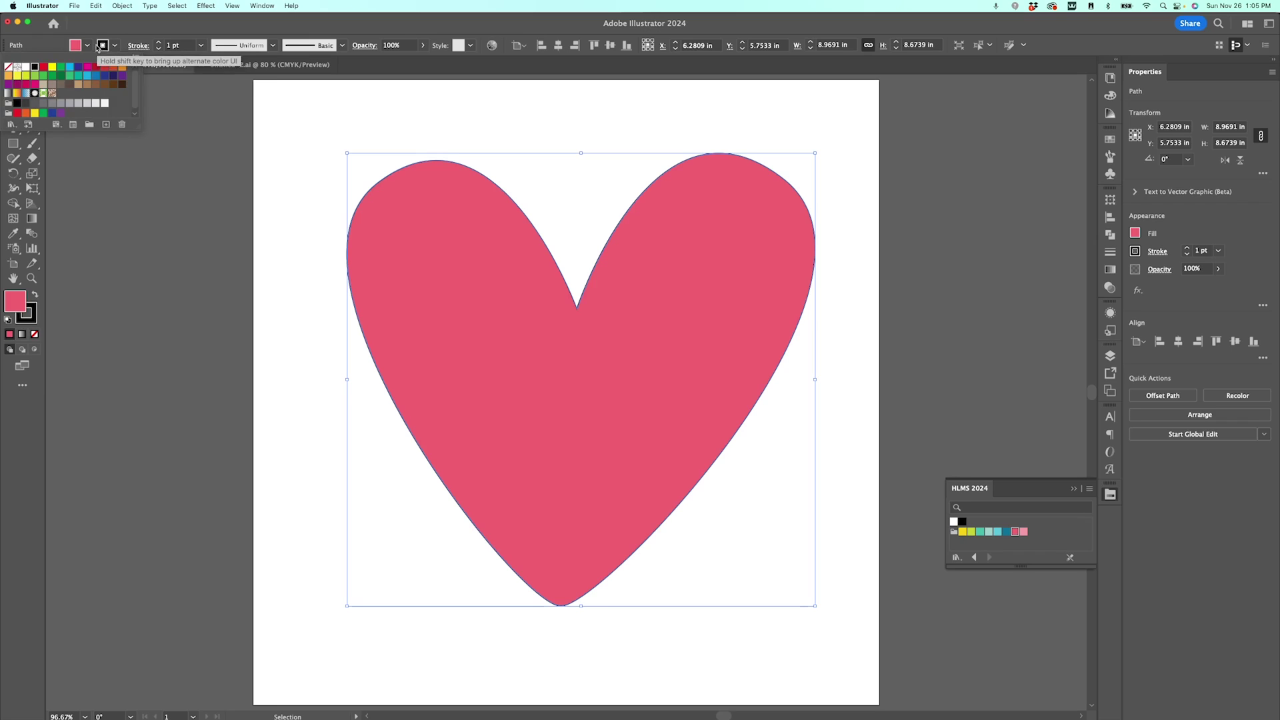
pyautogui.click(9, 69)
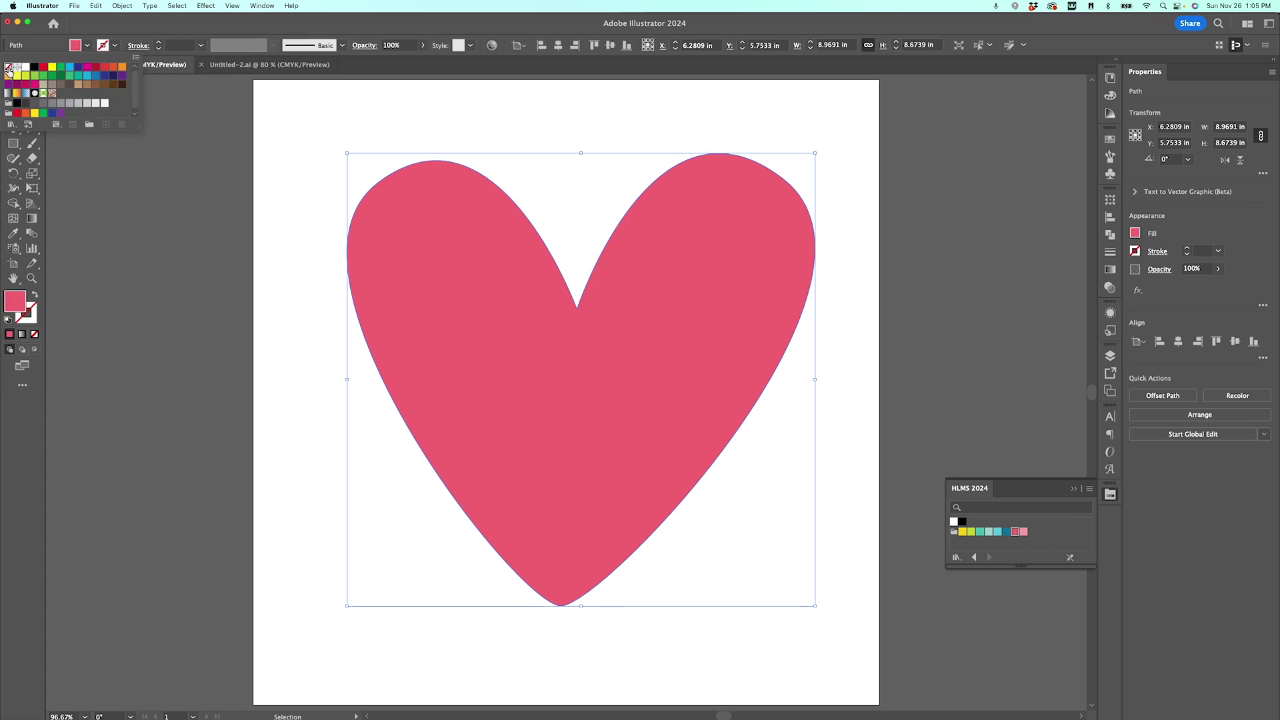
pyautogui.click(607, 109)
pyautogui.click(800, 139)
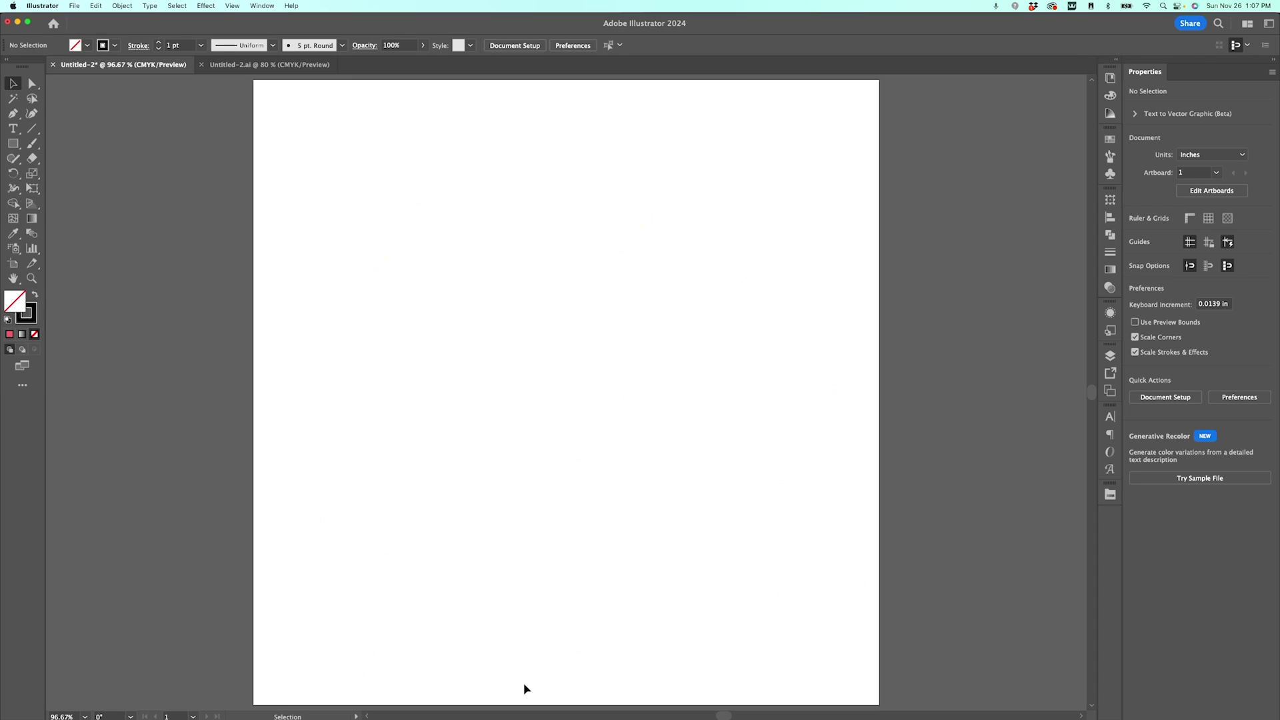
# Draw a tall narrow closed triangle, about 0.5 in wide at the base and 11.2 in tall, with the Pen tool.
pyautogui.press('p')
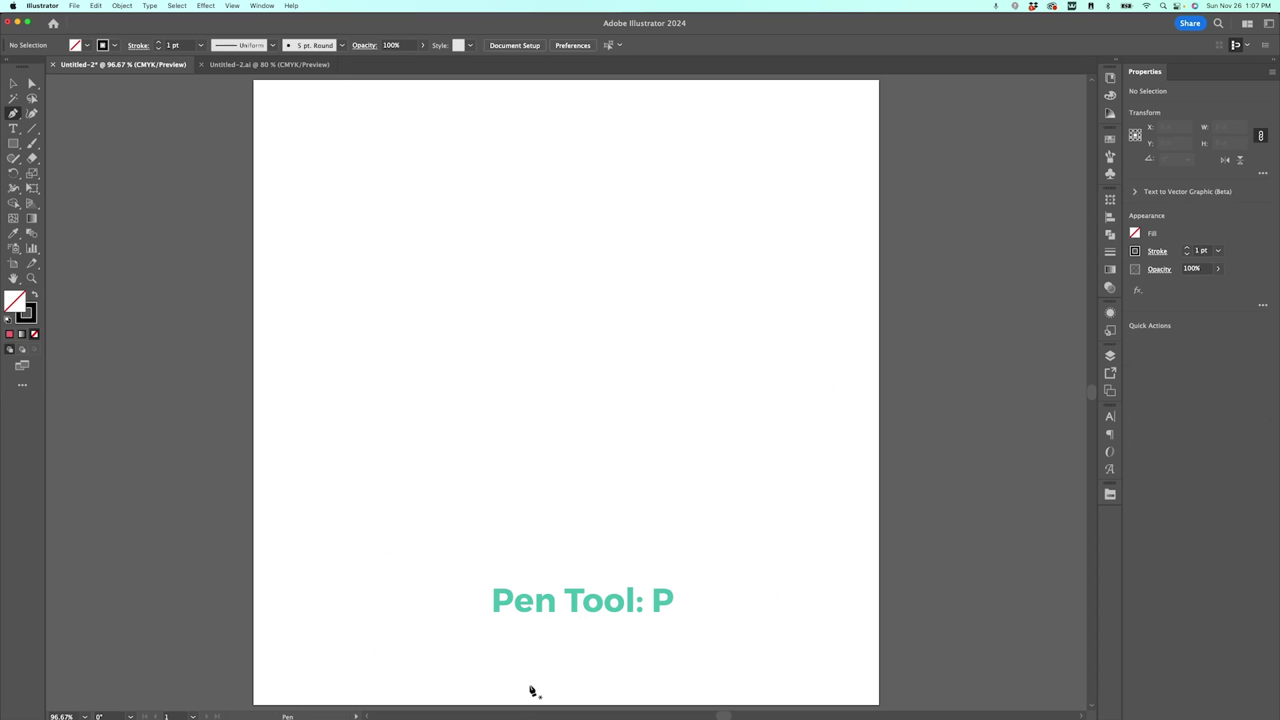
pyautogui.click(538, 688)
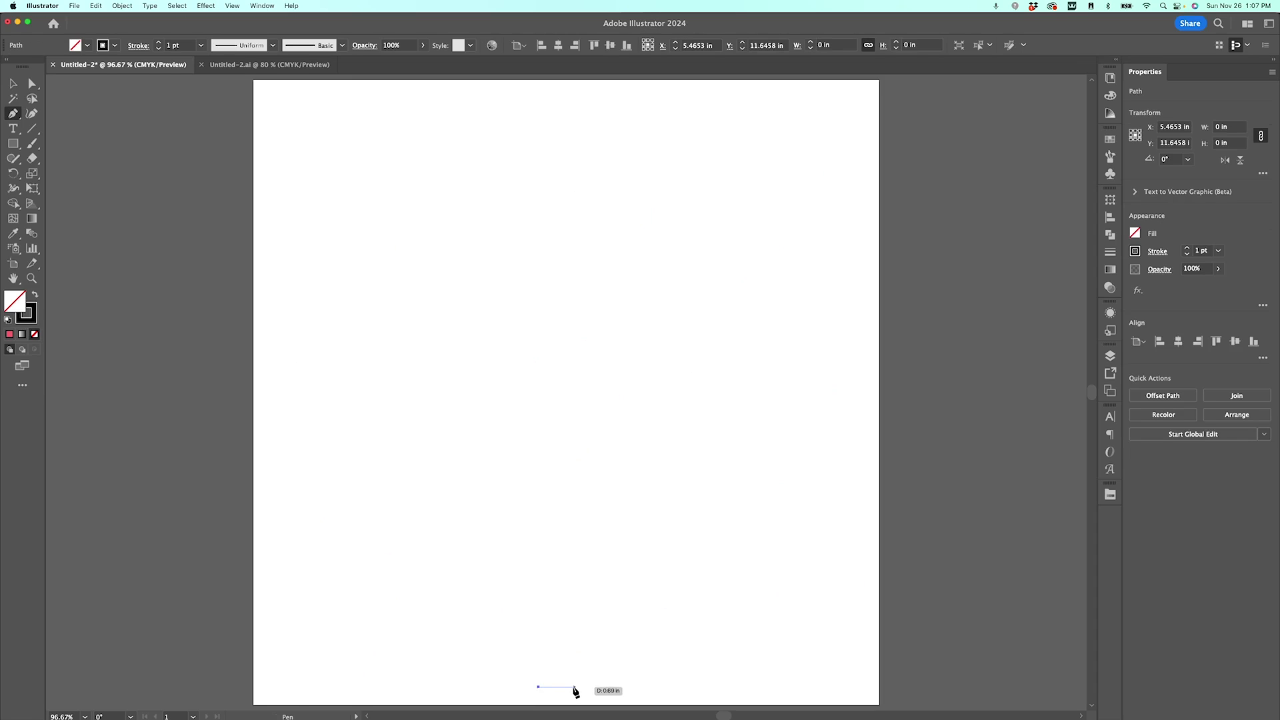
pyautogui.click(568, 688)
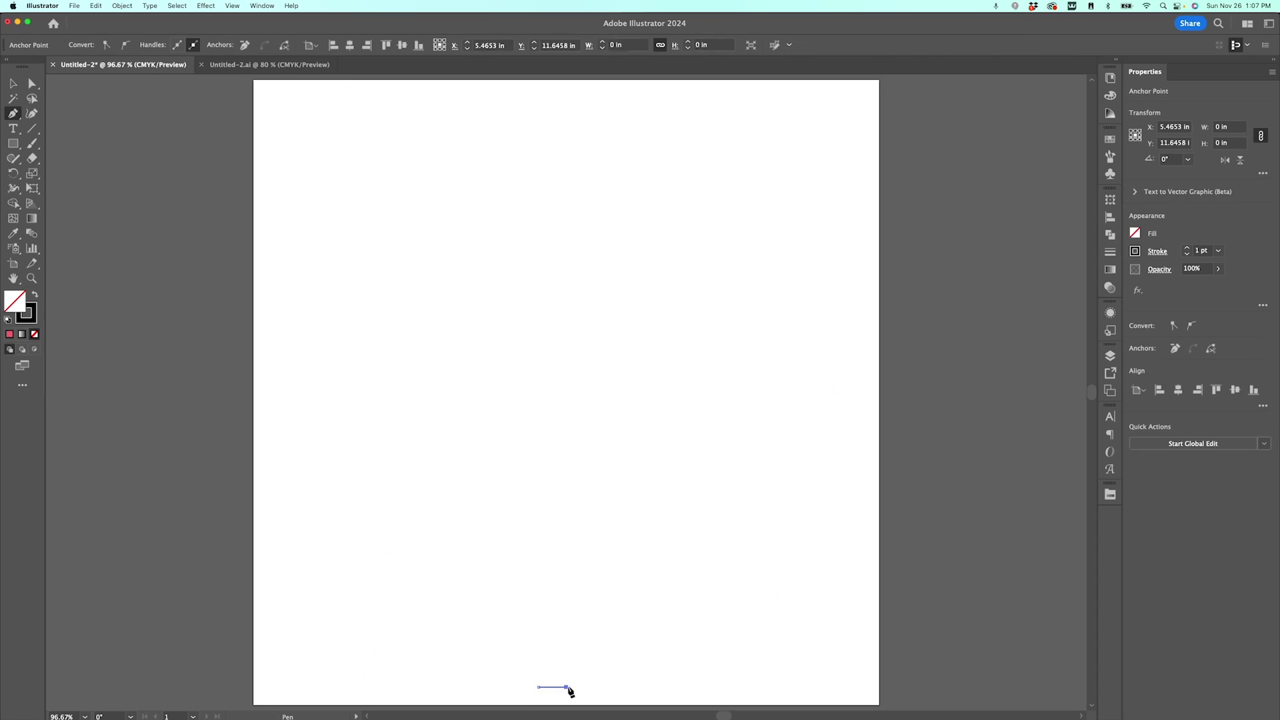
pyautogui.click(552, 100)
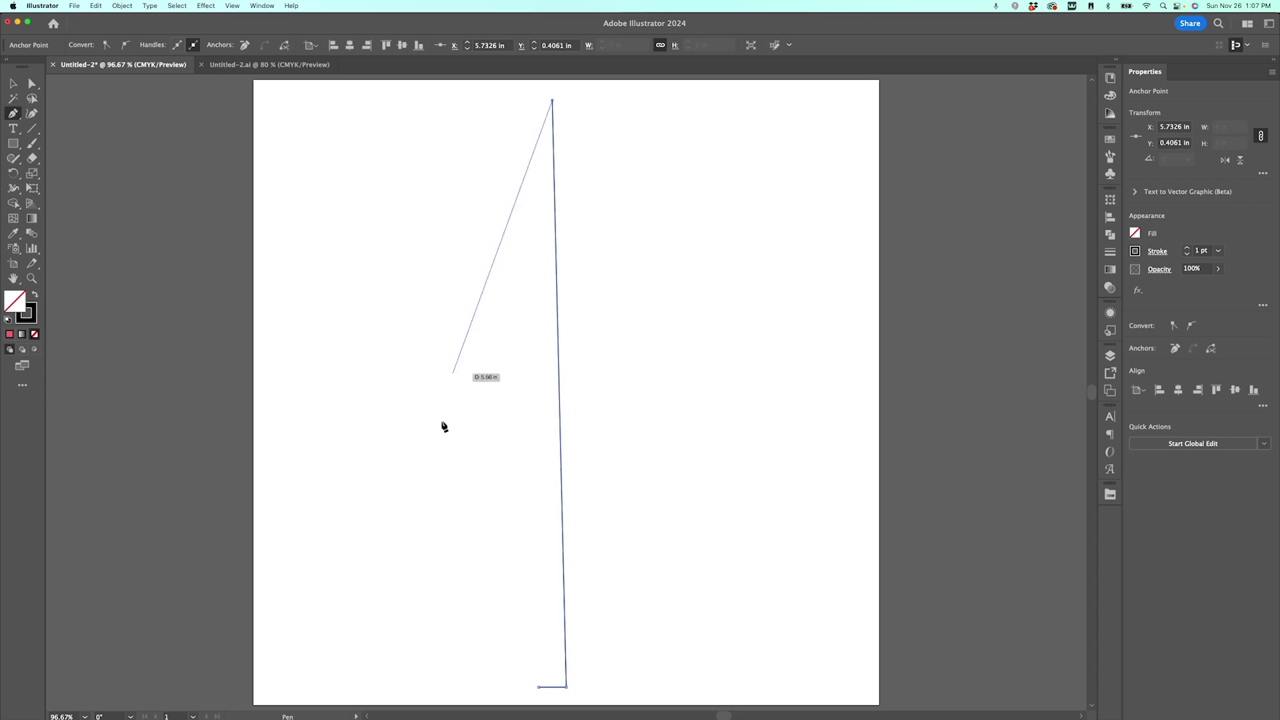
pyautogui.click(539, 688)
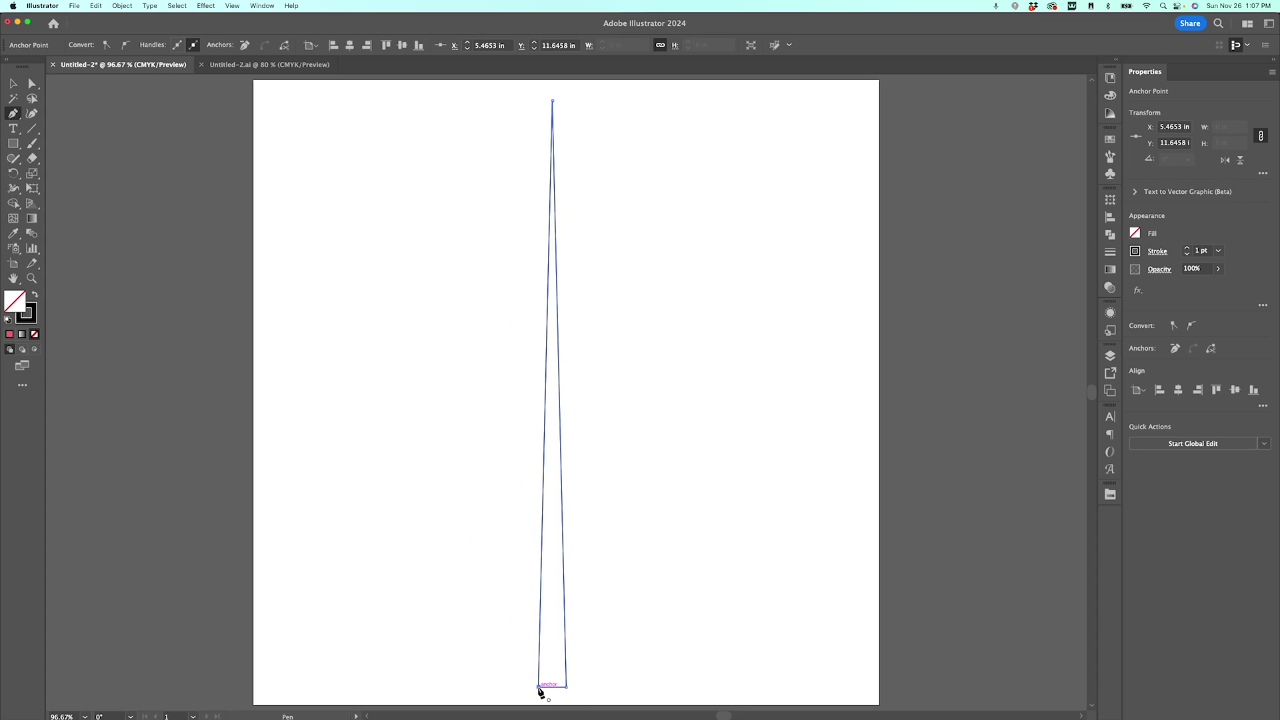
# Round the top point of the tall triangle with horizontal handles so the shape is about 1.06 in wide.
pyautogui.hotkey('shift', 'c')
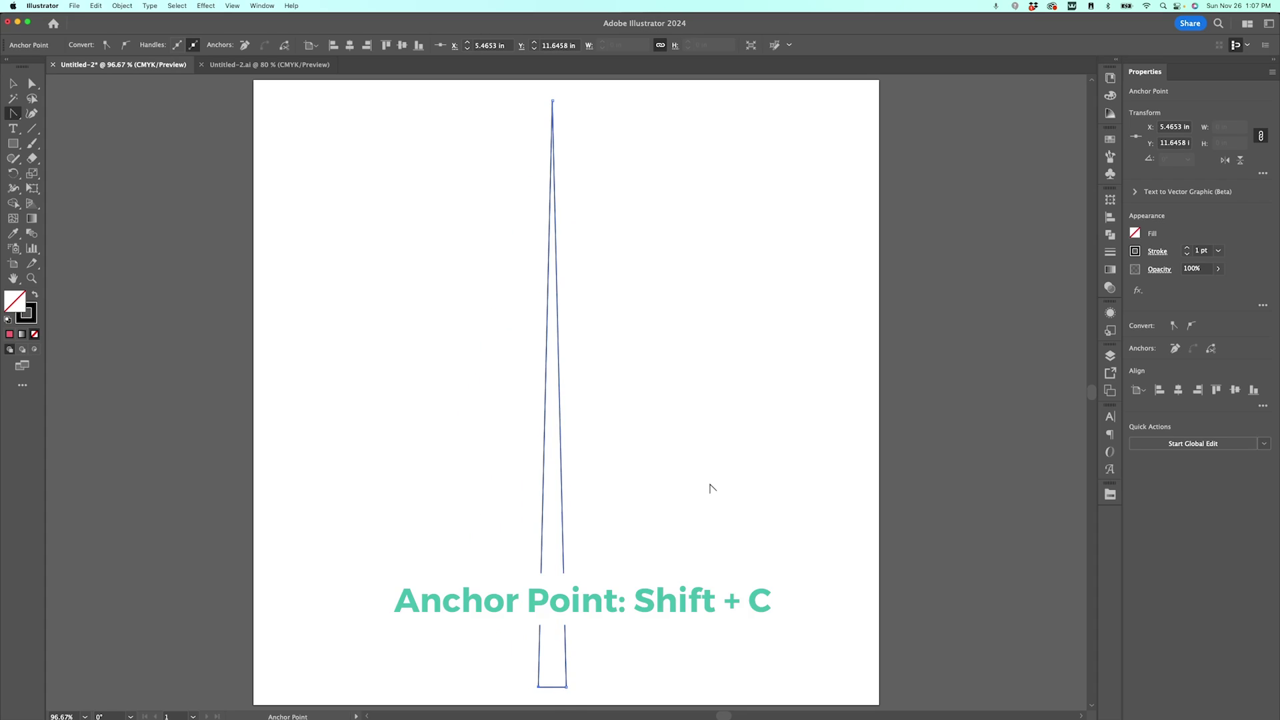
pyautogui.moveTo(553, 101); pyautogui.dragTo(500, 107)
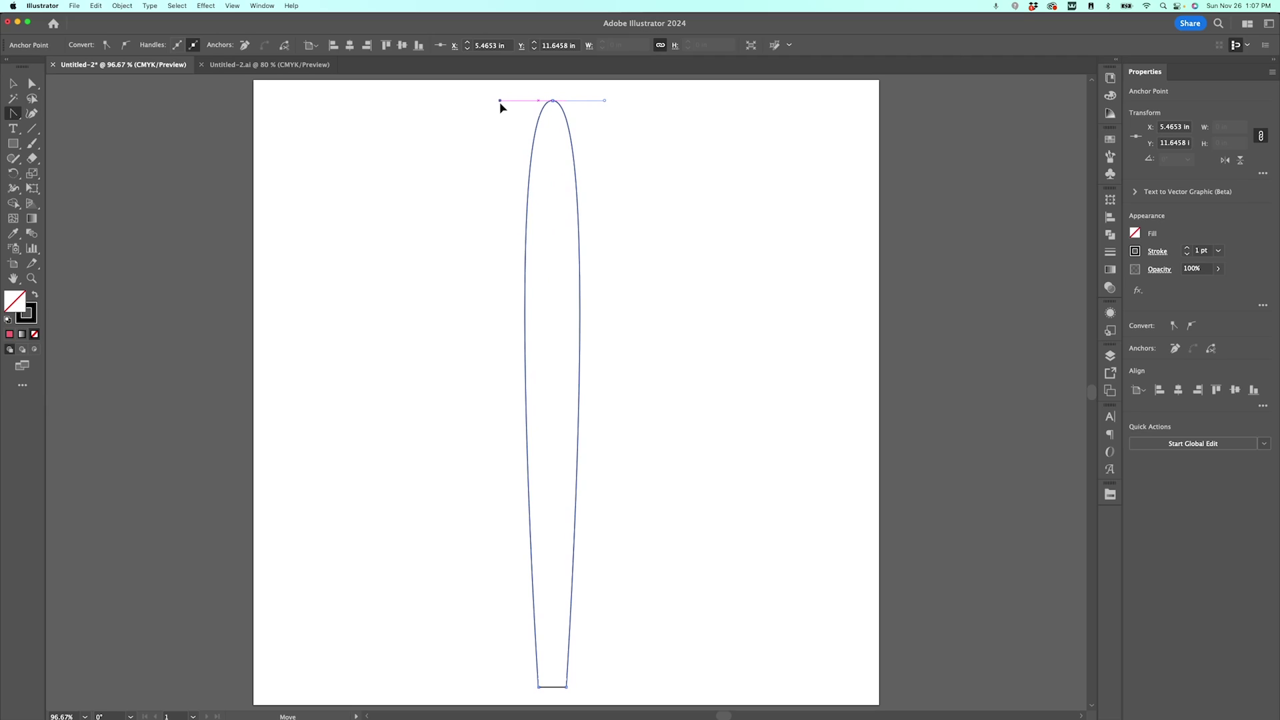
pyautogui.moveTo(500, 106); pyautogui.dragTo(501, 107)
pyautogui.press('p')
pyautogui.hotkey('shift', 'c')
# Draw a closed five-point angular arm overlapping the tall shape's right edge and pointing upward with the Pen tool.
pyautogui.press('p')
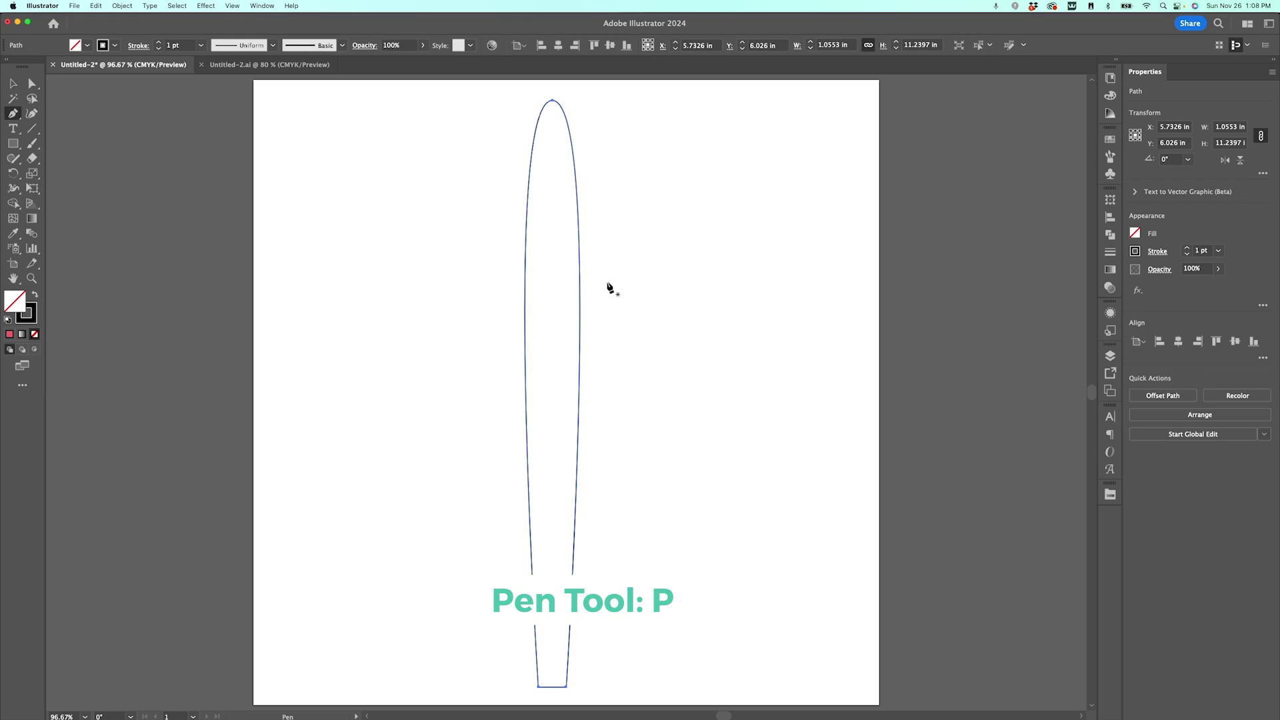
pyautogui.click(566, 284)
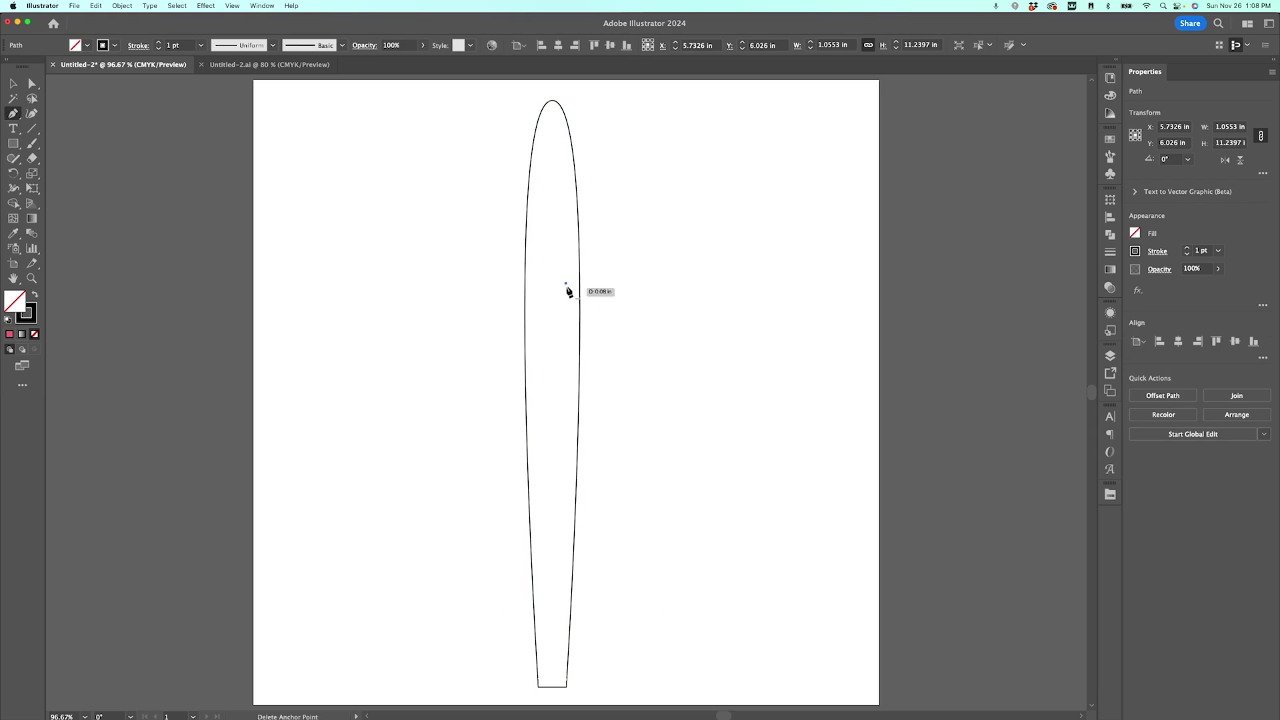
pyautogui.click(566, 324)
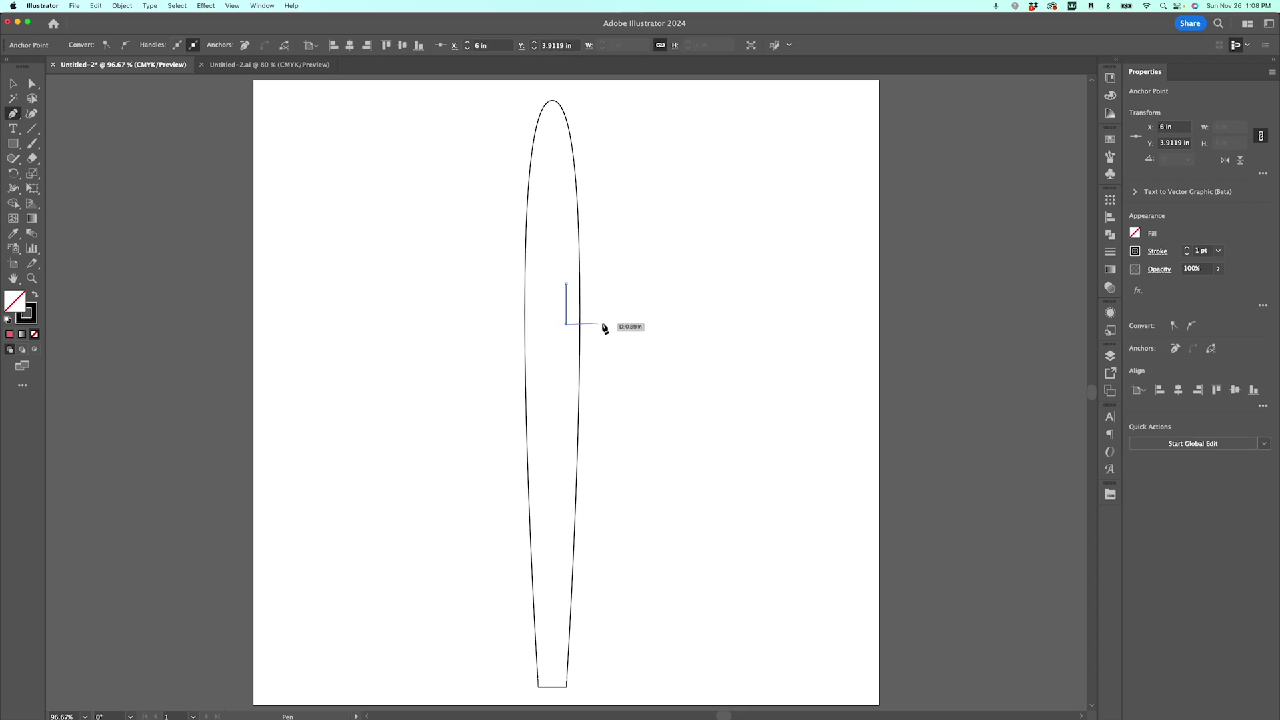
pyautogui.click(640, 324)
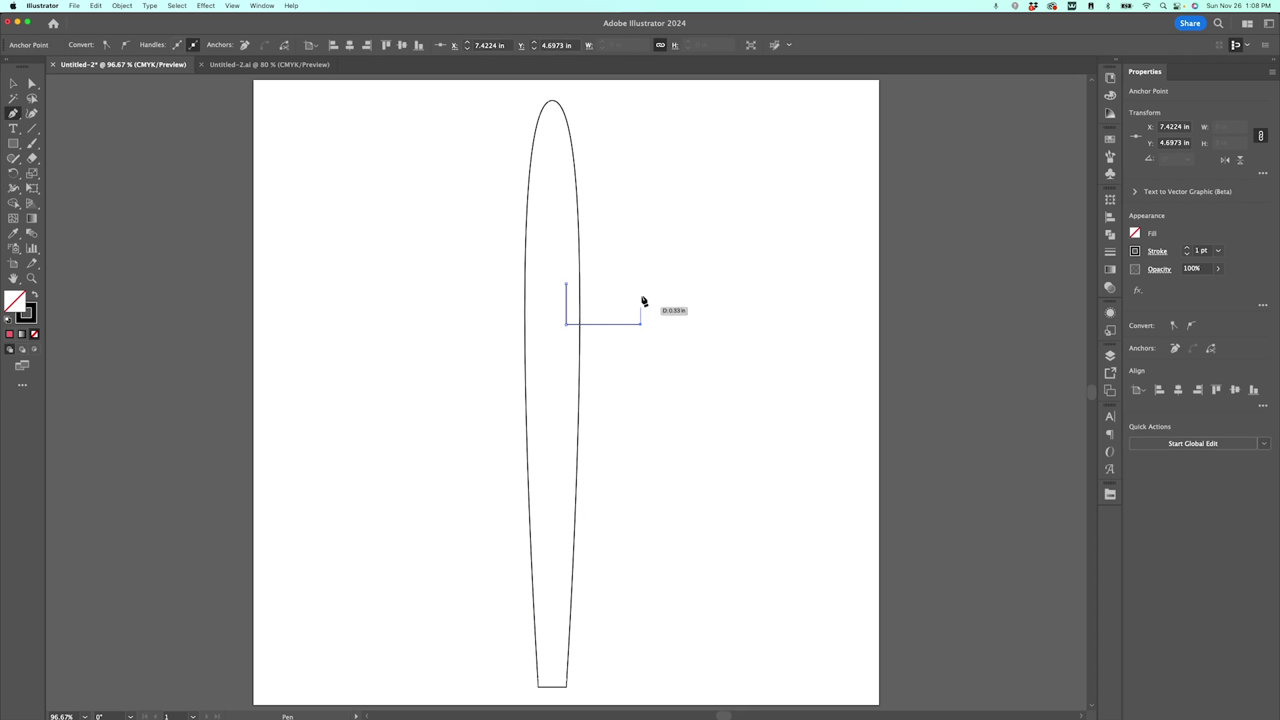
pyautogui.click(652, 209)
pyautogui.click(609, 281)
pyautogui.click(566, 284)
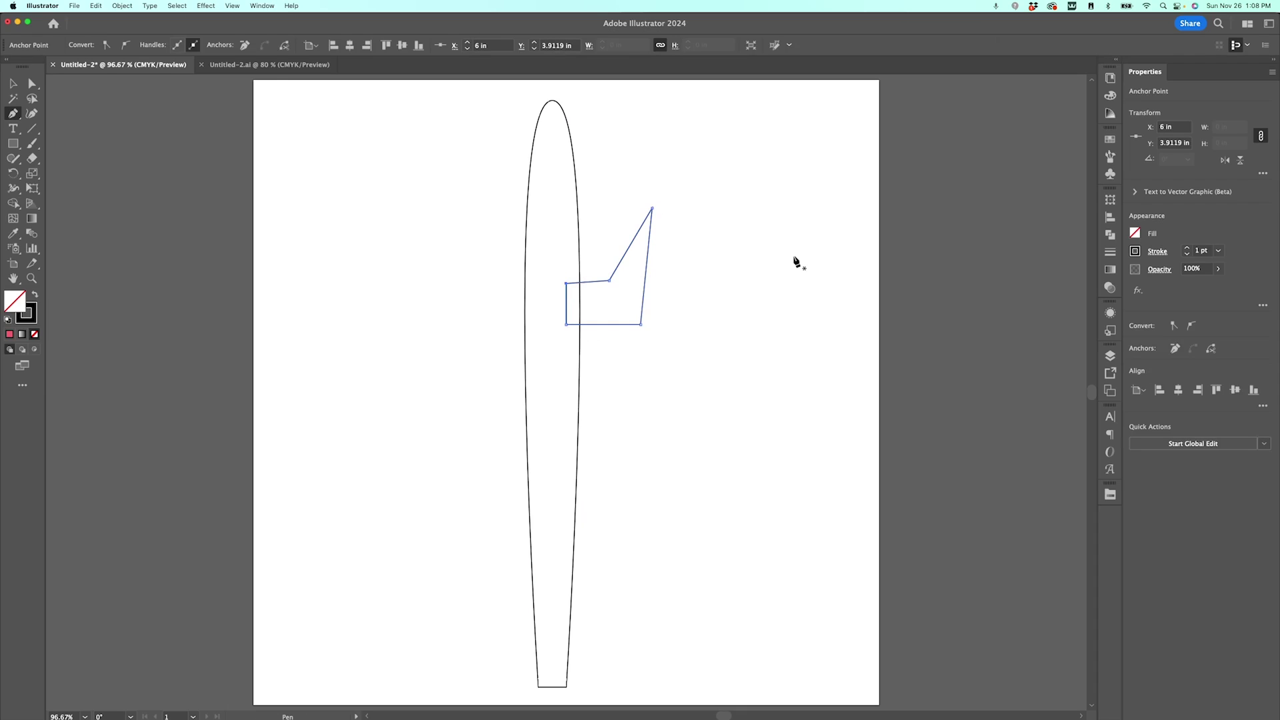
# Round the side arm's tip, outer elbow and inner corner with the Anchor Point tool, making it about 1.89 in wide, and deselect it.
pyautogui.hotkey('shift', 'c')
pyautogui.click(652, 209)
pyautogui.moveTo(652, 209); pyautogui.dragTo(626, 206)
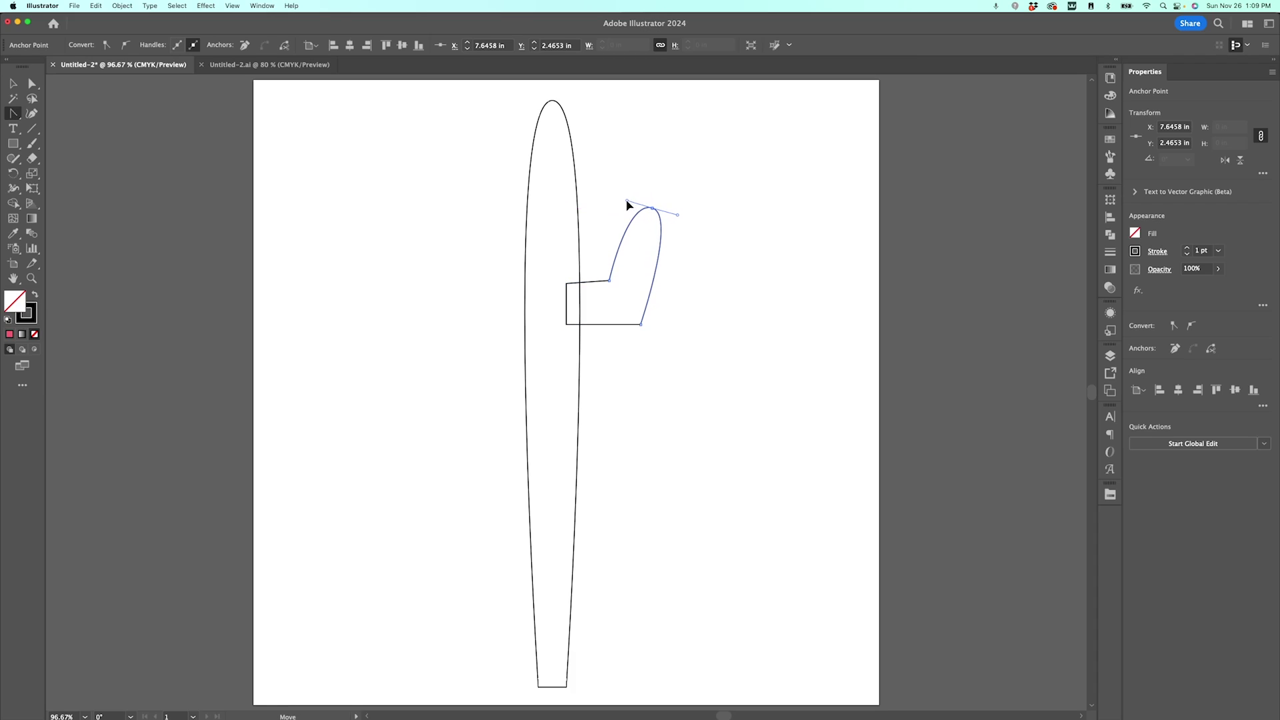
pyautogui.moveTo(641, 325); pyautogui.dragTo(661, 308)
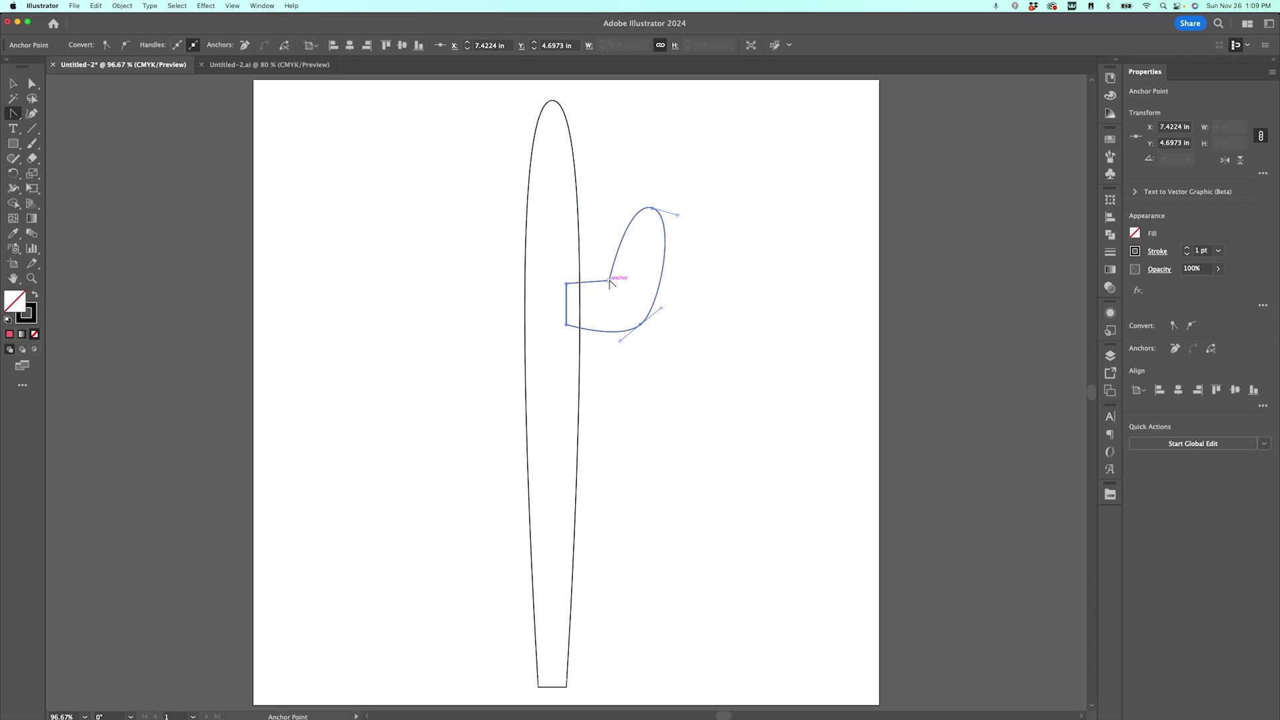
pyautogui.moveTo(609, 283)
pyautogui.mouseDown()
pyautogui.moveTo(616, 274)
pyautogui.moveTo(601, 288)
pyautogui.mouseUp()
pyautogui.press('v')
pyautogui.click(792, 271)
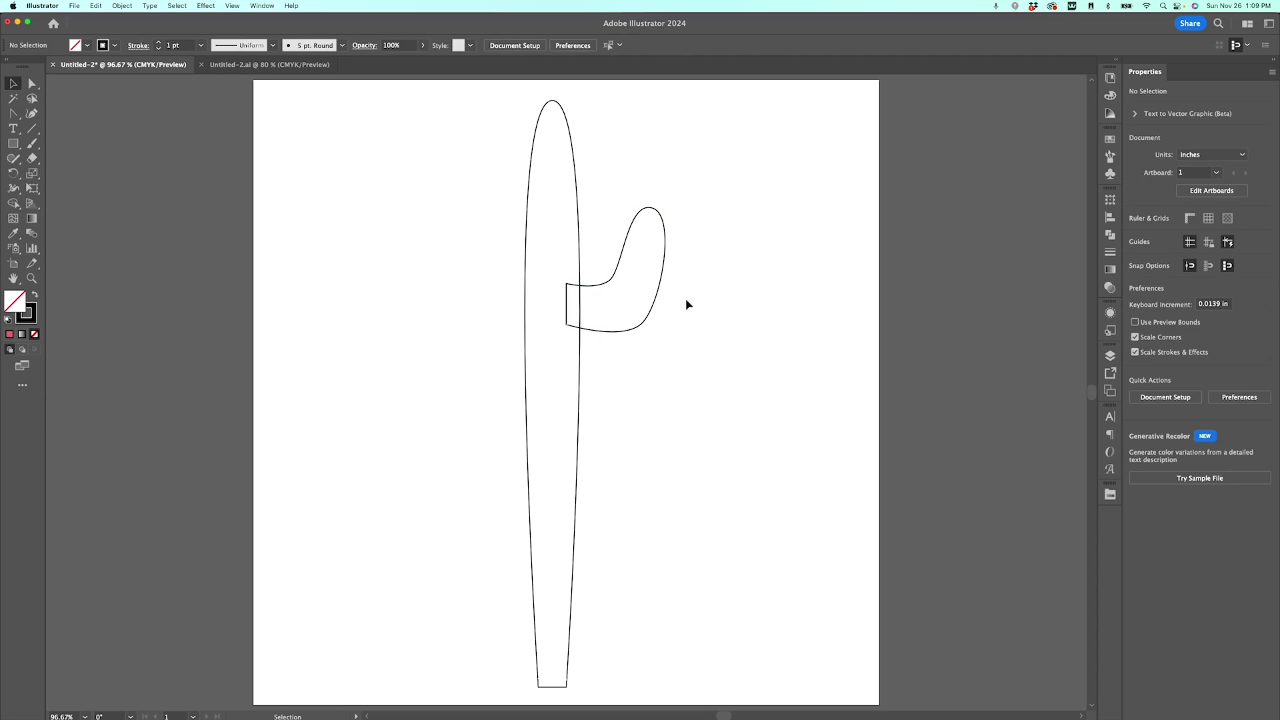
# Duplicate the curved side arm and reflect the copy across the vertical axis.
pyautogui.click(659, 298)
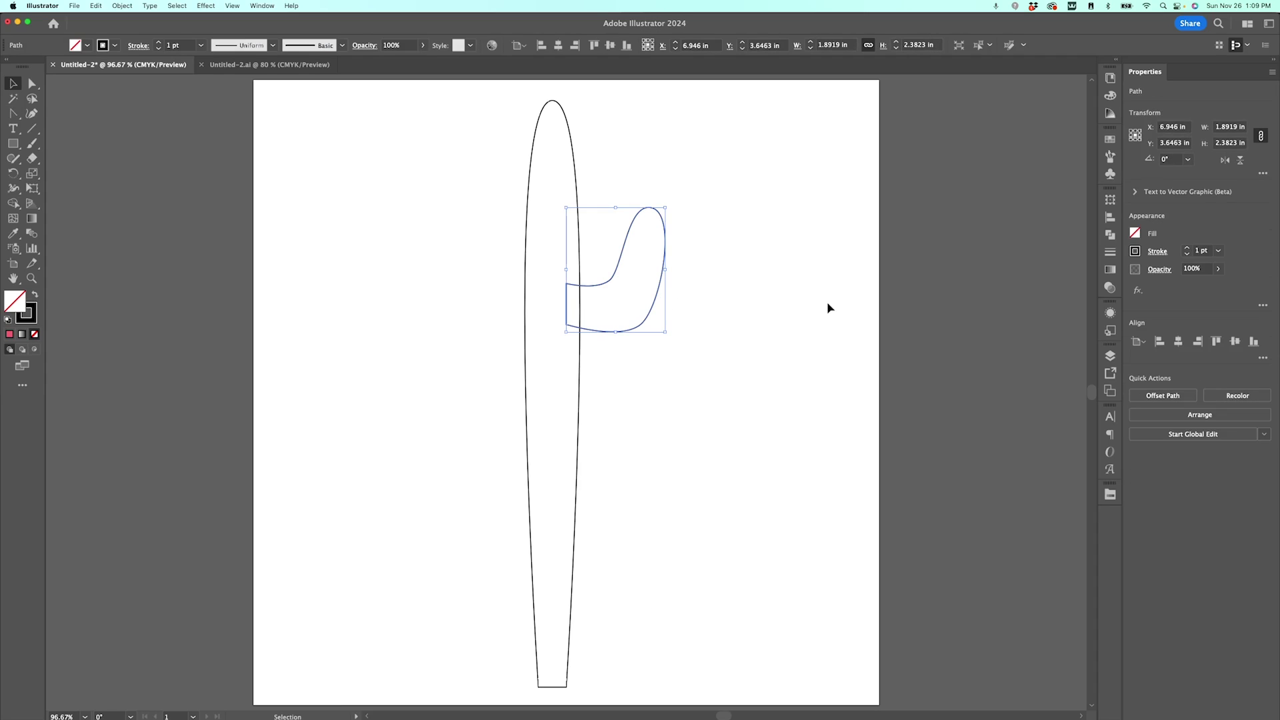
pyautogui.press('a')
pyautogui.press('v')
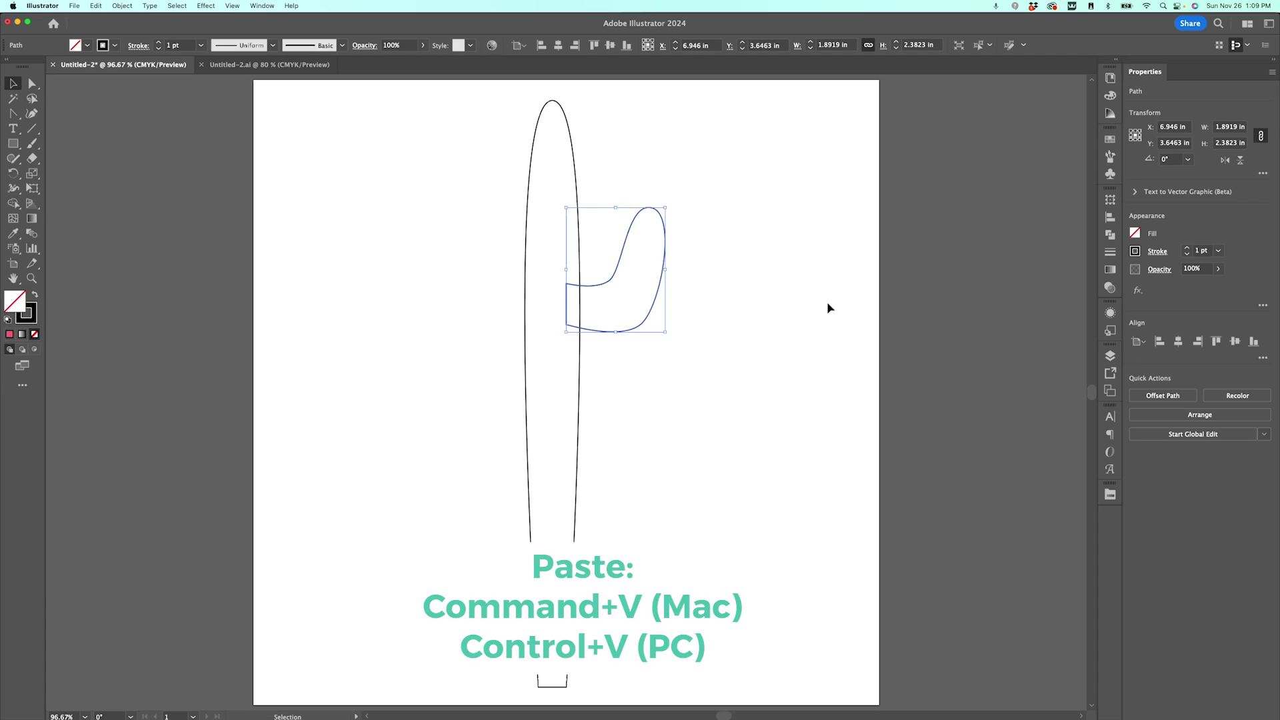
pyautogui.press('super+v')
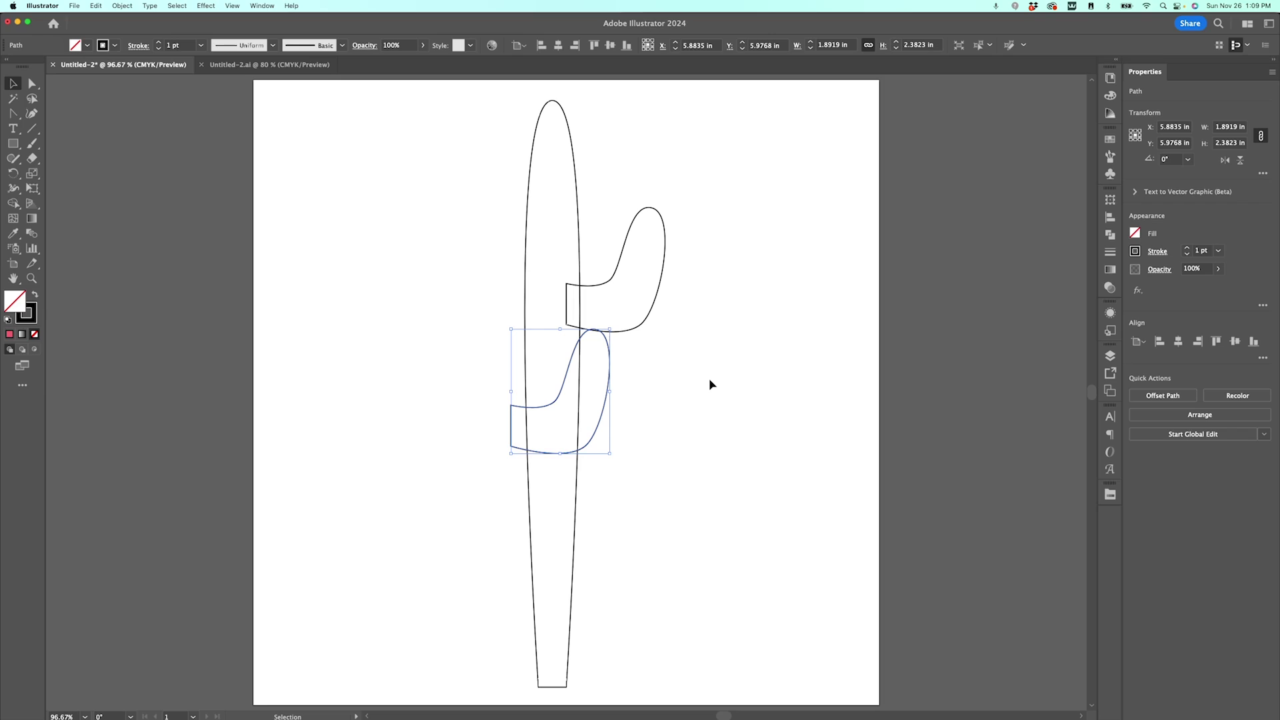
pyautogui.press('o')
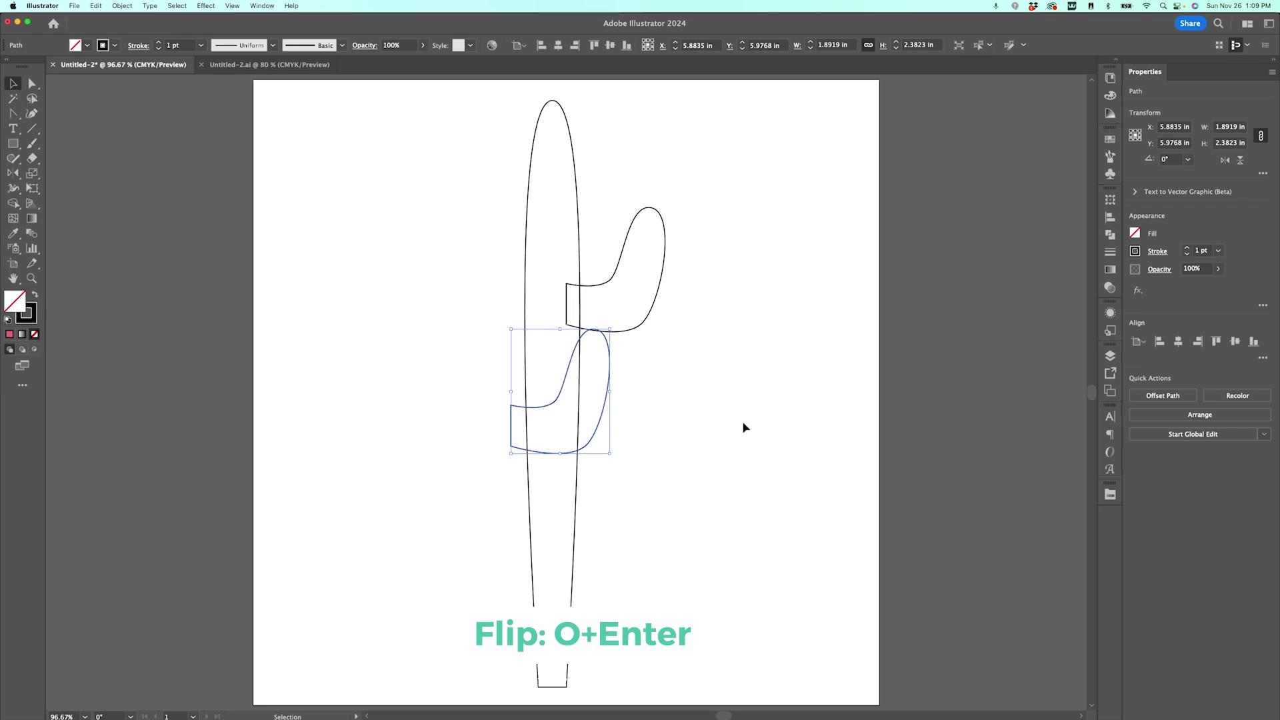
pyautogui.press('o')
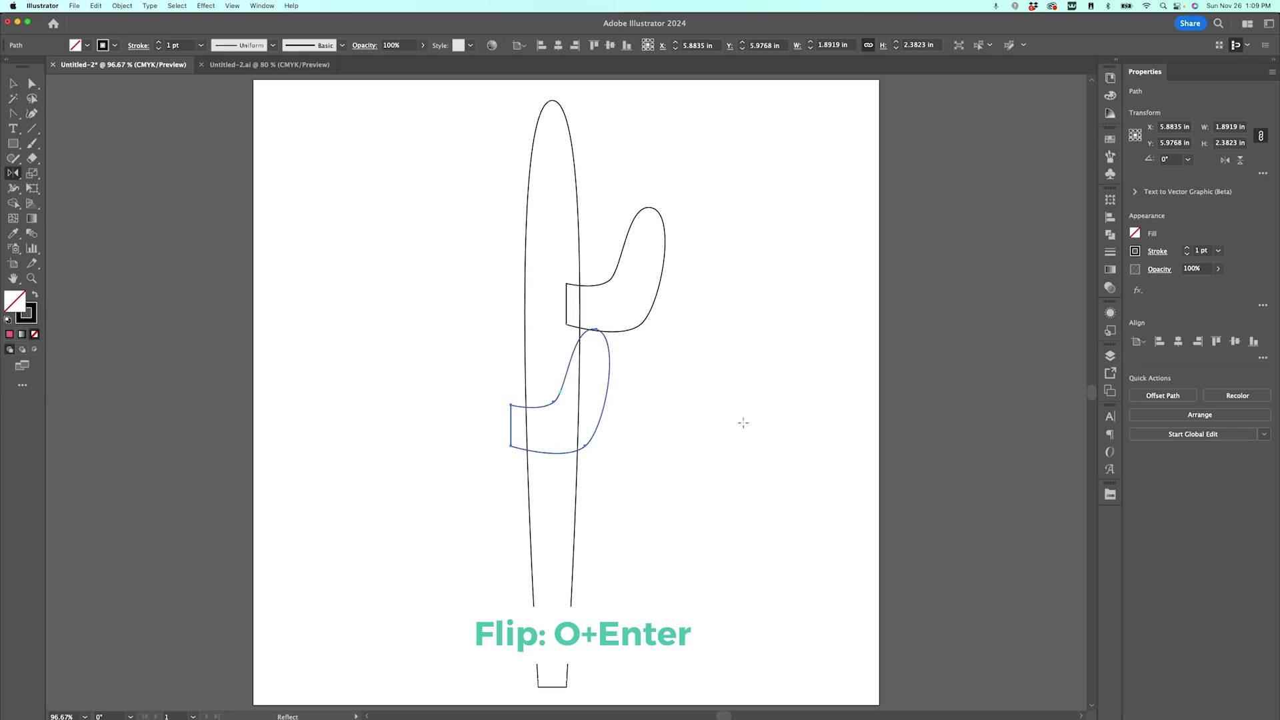
pyautogui.press('Return')
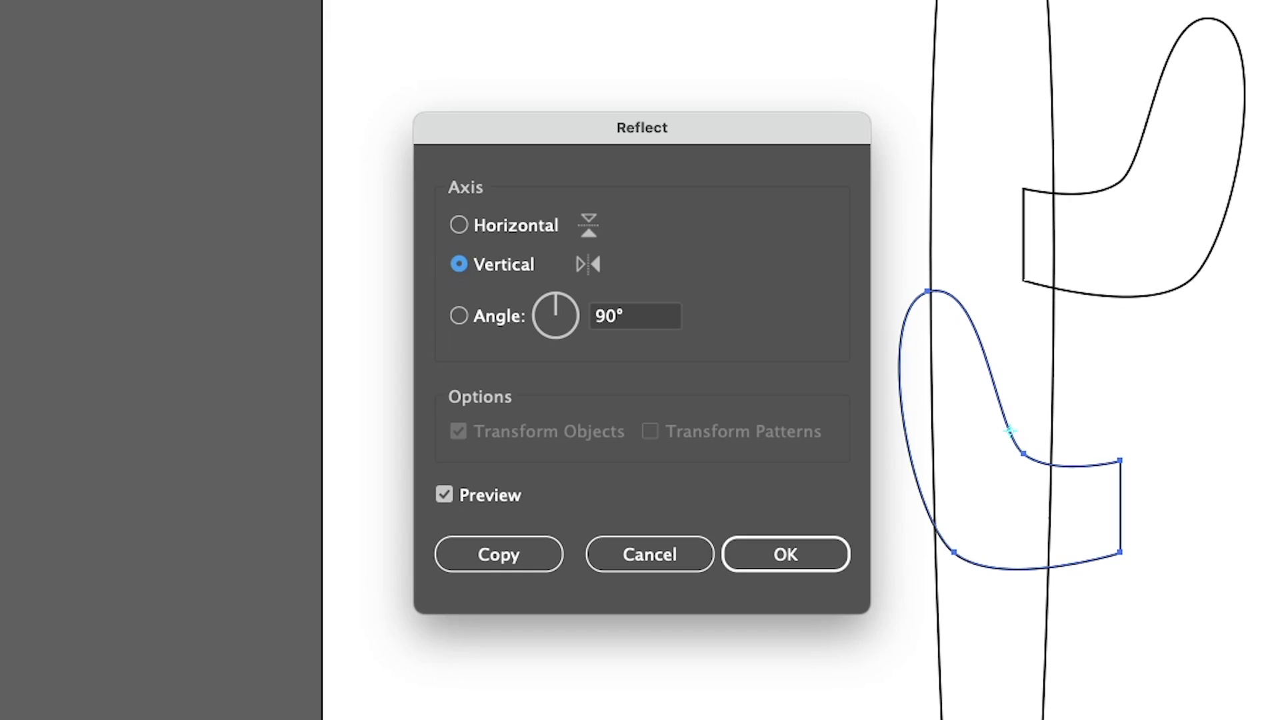
pyautogui.click(801, 558)
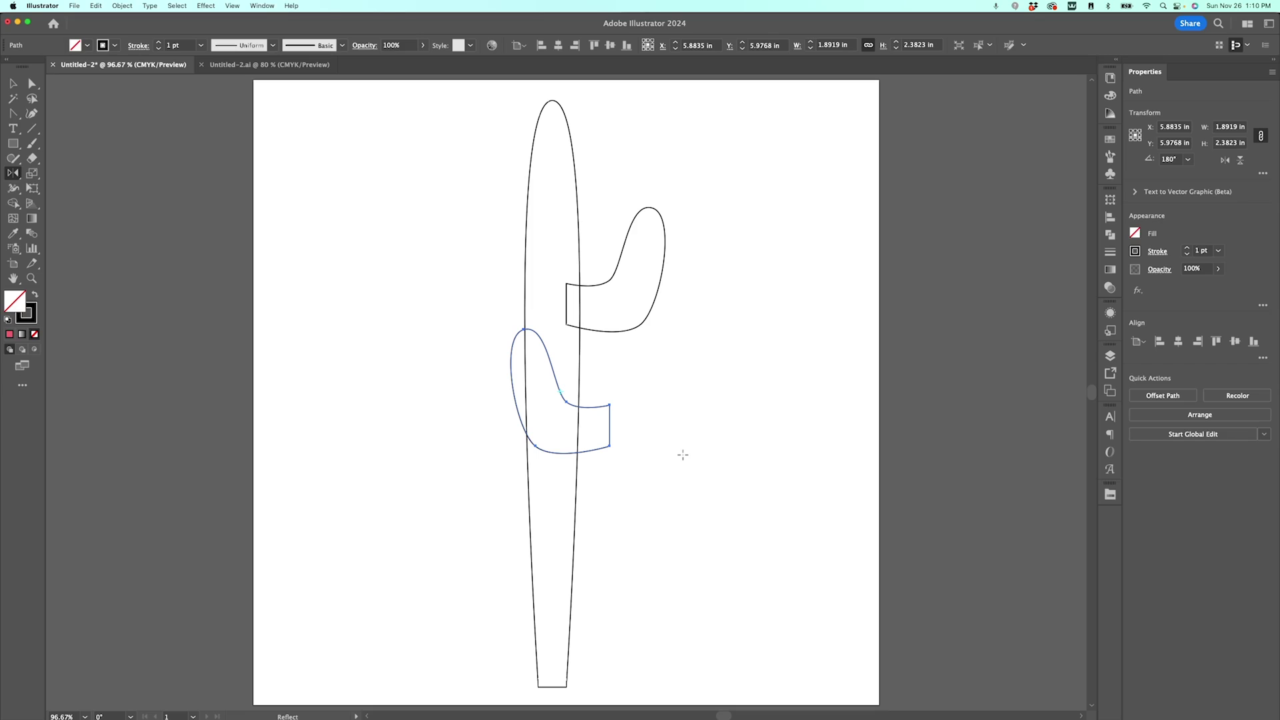
# Move the mirrored arm so its flat end overlaps the trunk's left edge, lower than the right arm, and deselect it.
pyautogui.press('v')
pyautogui.moveTo(589, 412); pyautogui.dragTo(521, 393)
pyautogui.click(780, 420)
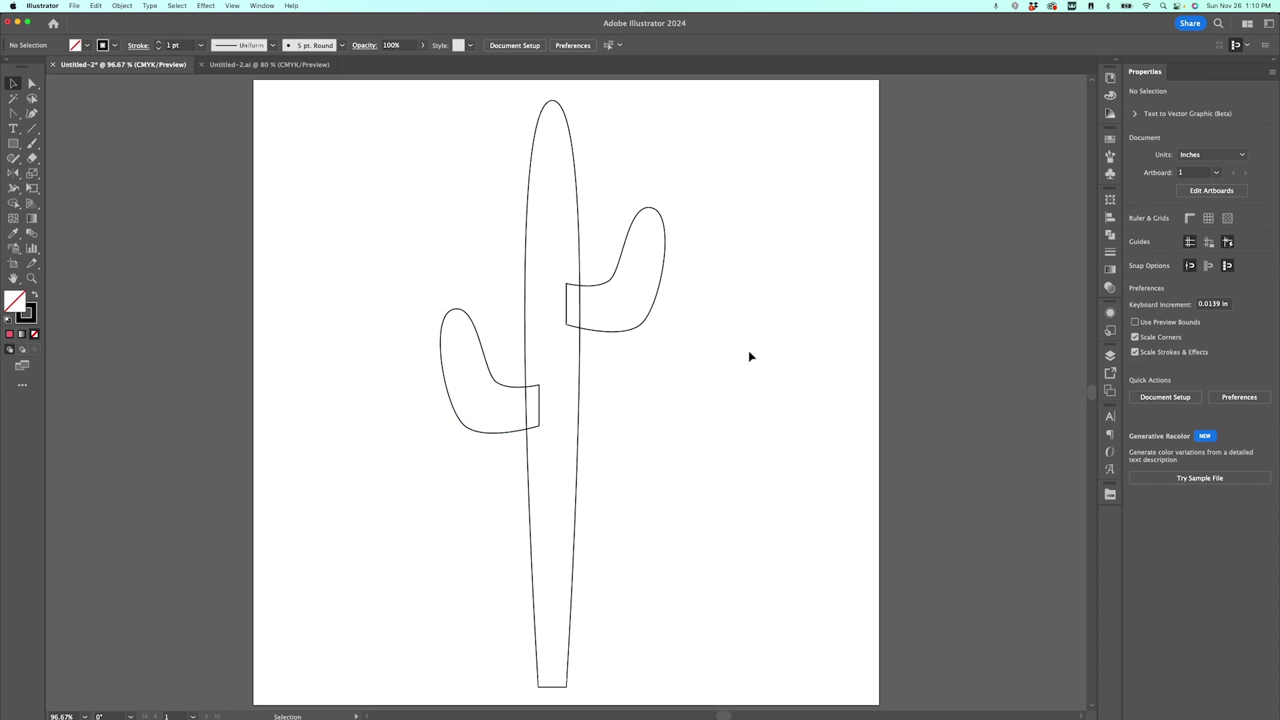
# Lengthen the left arm by raising its tip anchor to about X 3.81 in, Y 3.41 in, and deselect it.
pyautogui.press('a')
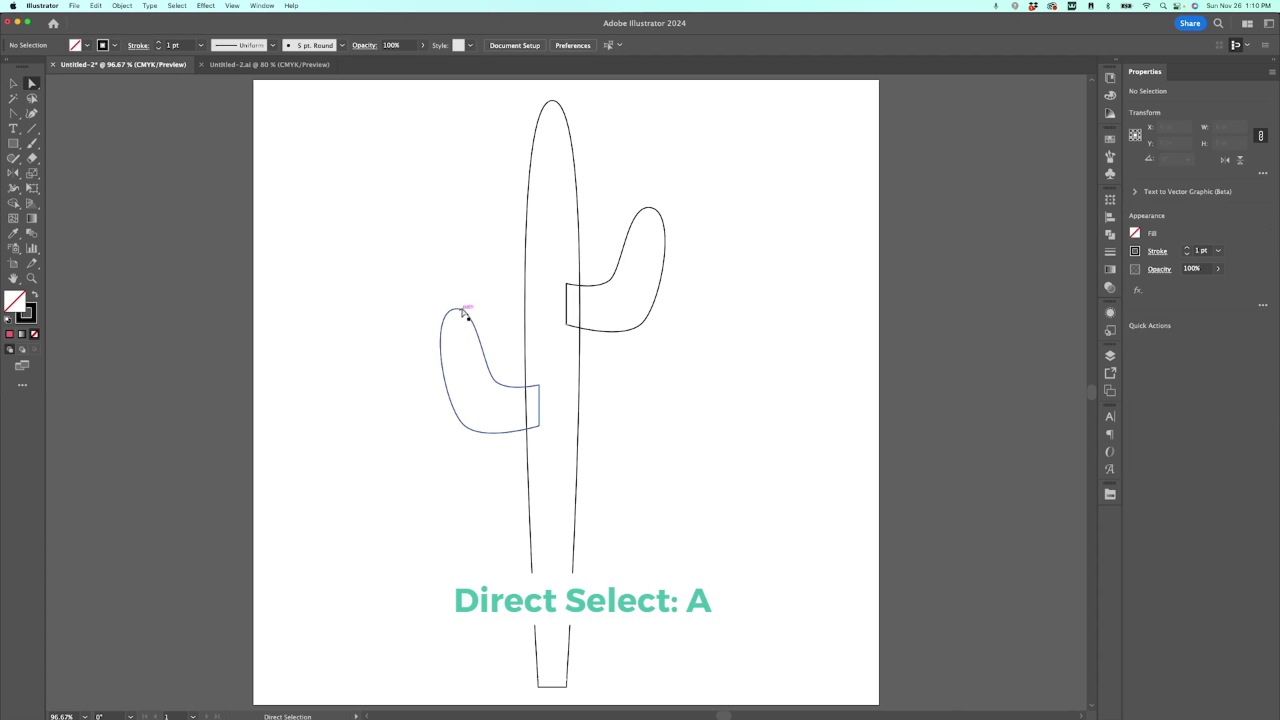
pyautogui.moveTo(465, 311); pyautogui.dragTo(452, 258)
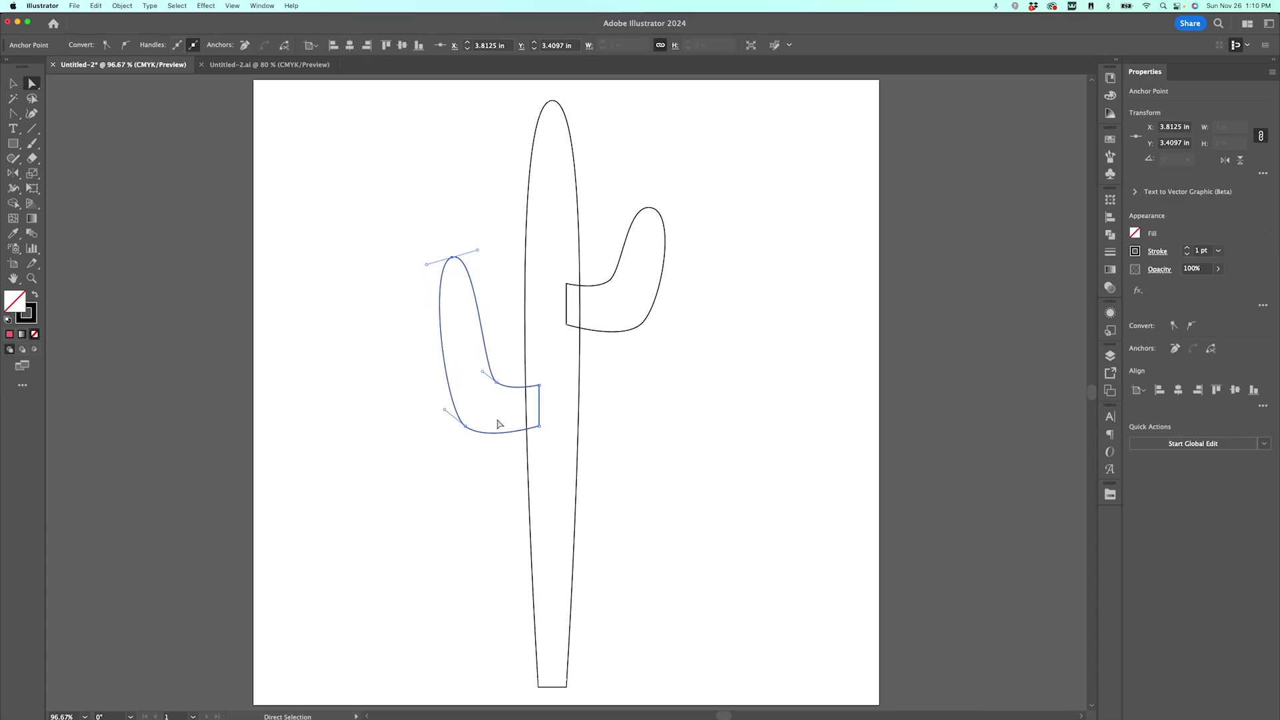
pyautogui.press('v')
pyautogui.click(678, 455)
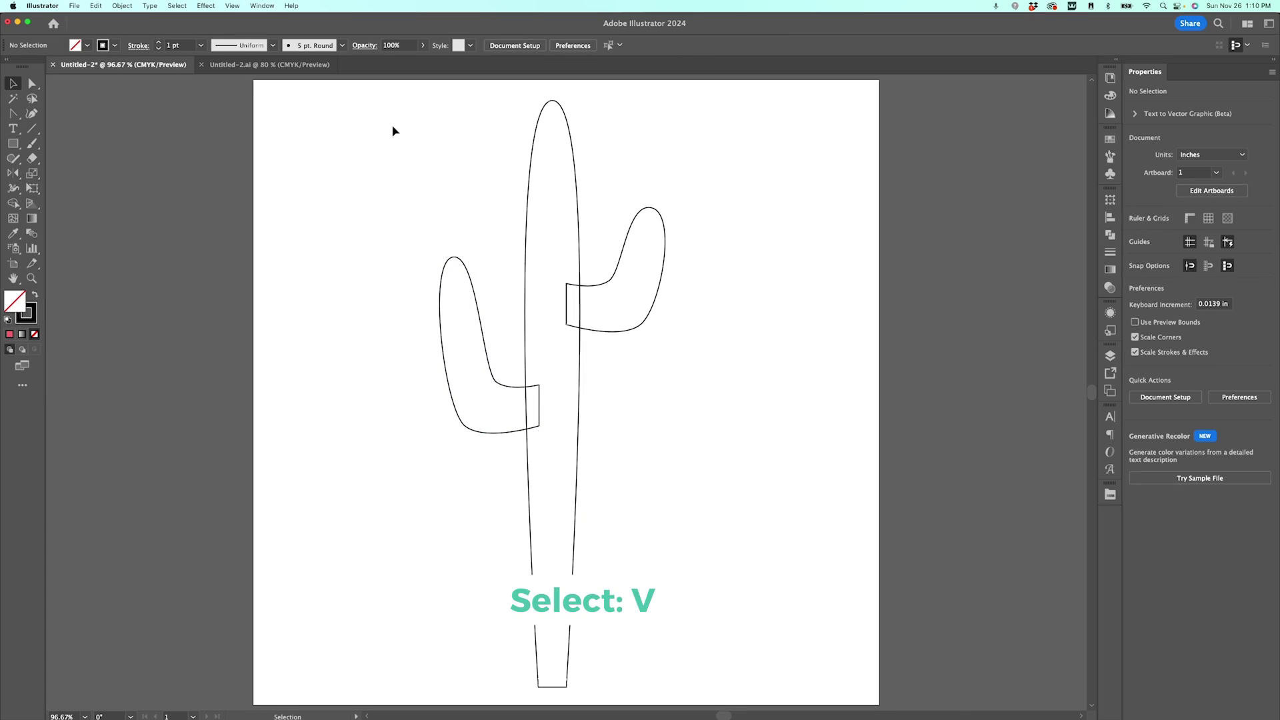
# Unite the trunk and both arms into one cactus shape with Pathfinder and deselect it.
pyautogui.moveTo(528, 258); pyautogui.dragTo(737, 591)
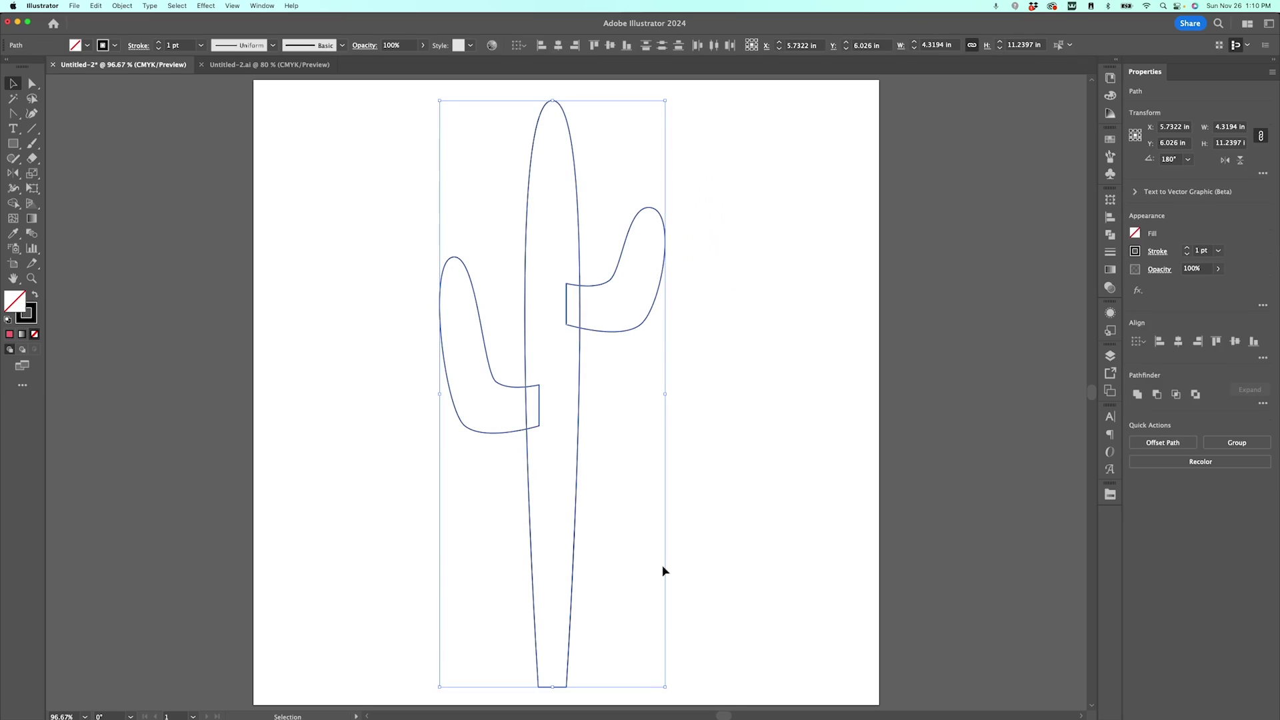
pyautogui.click(1110, 234)
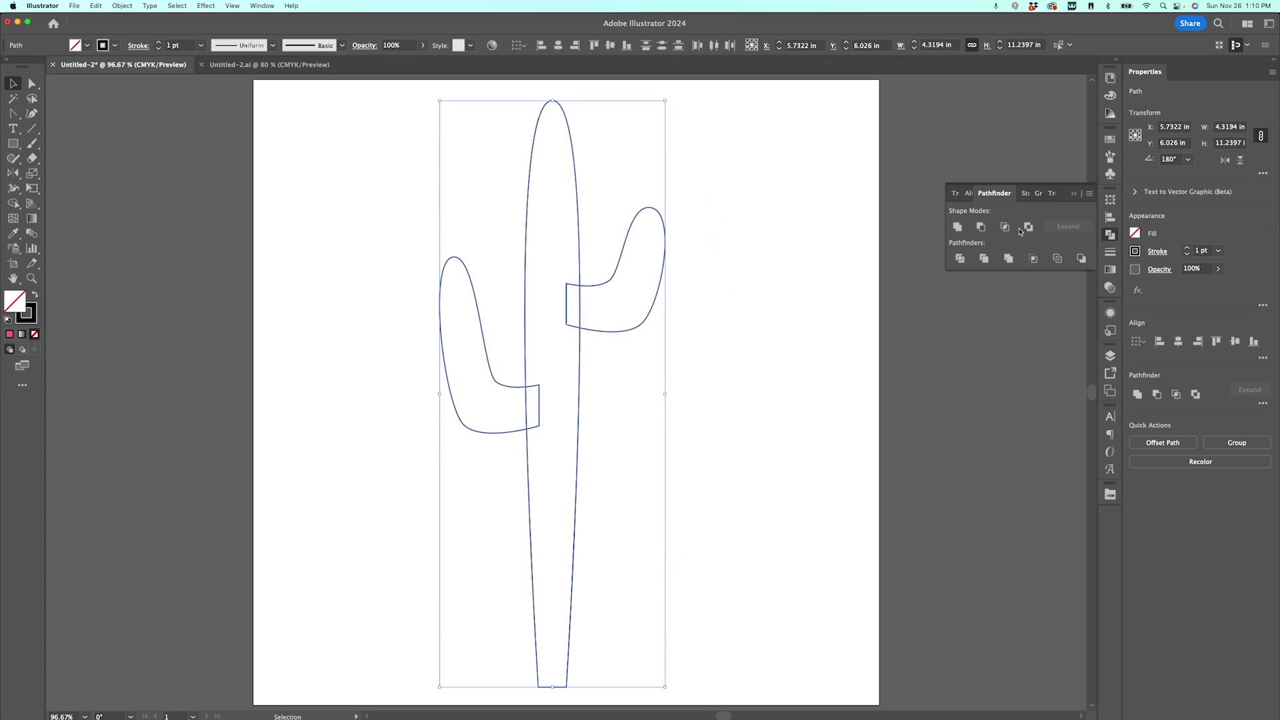
pyautogui.click(254, 5)
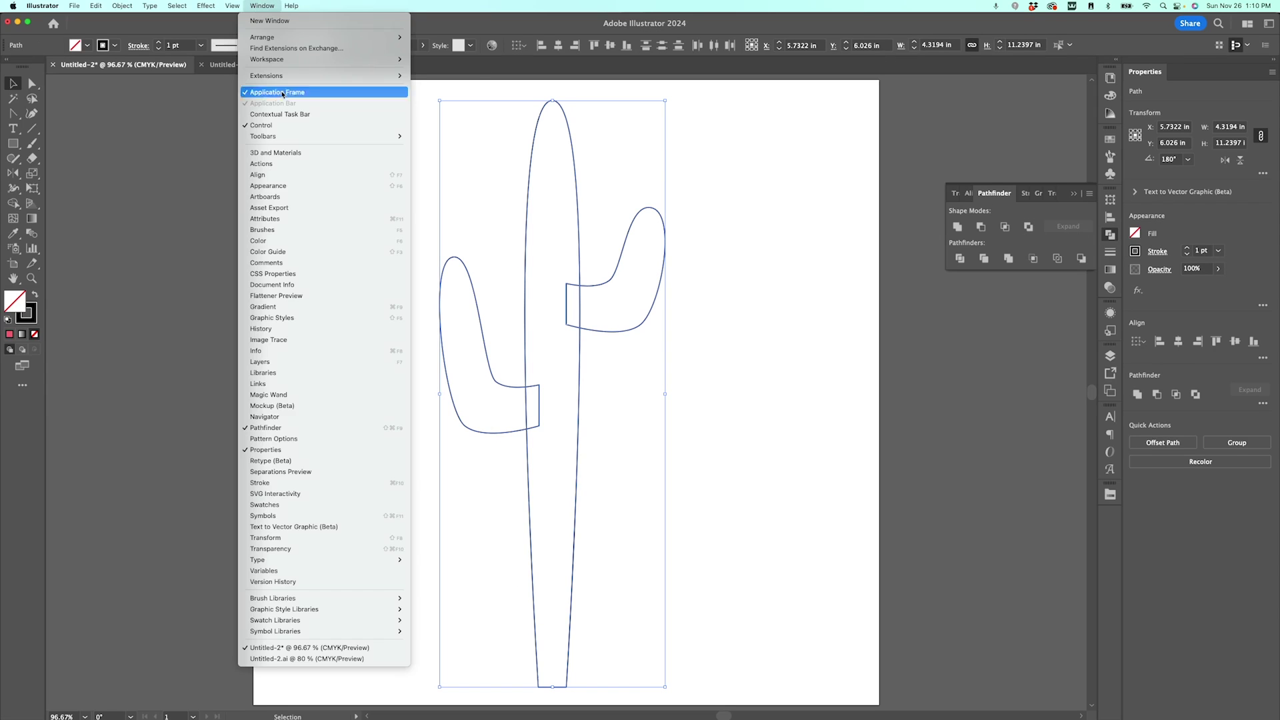
pyautogui.click(993, 198)
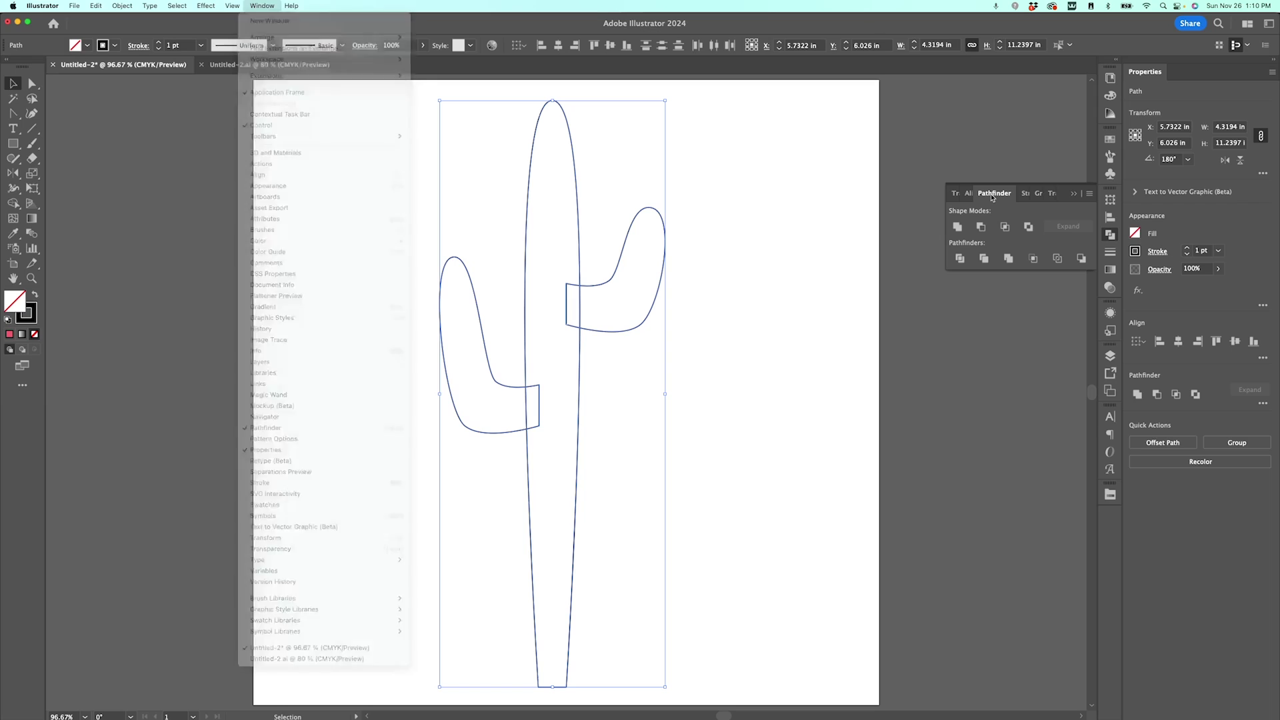
pyautogui.click(958, 227)
pyautogui.click(749, 513)
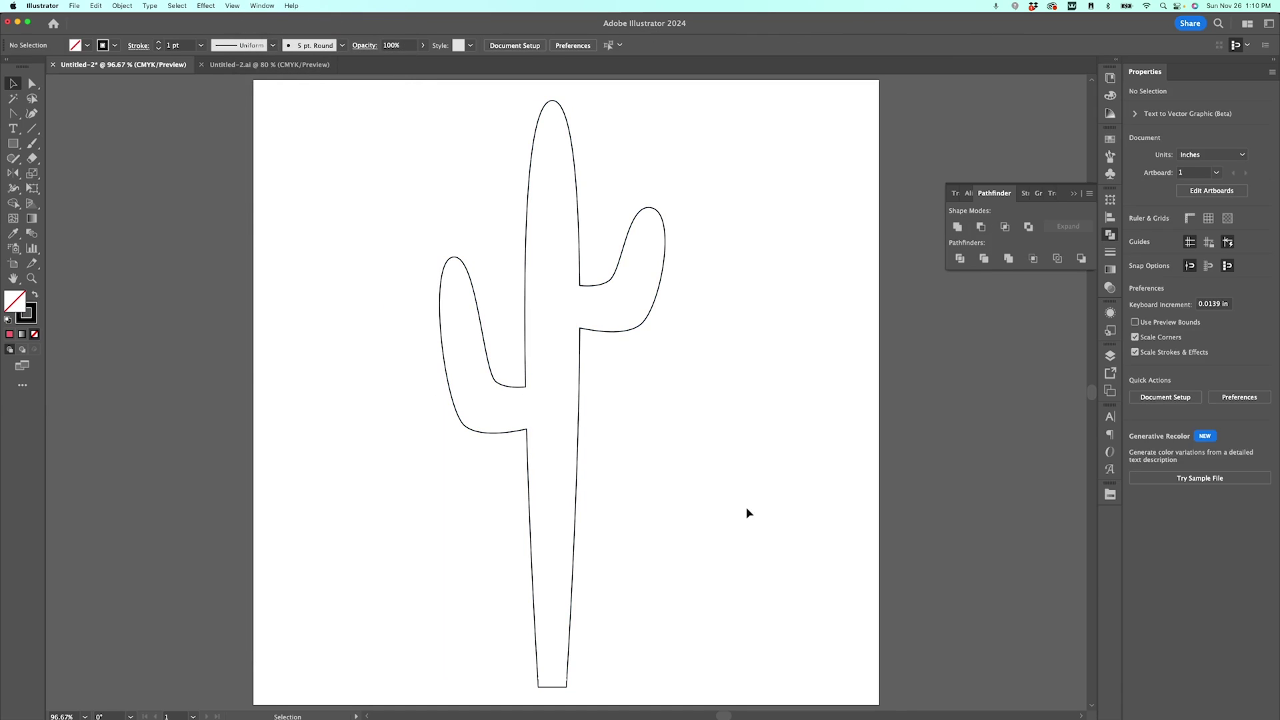
# Fill the cactus with the lime green from the HLMS 2024 swatches, remove its stroke and deselect it.
pyautogui.click(603, 287)
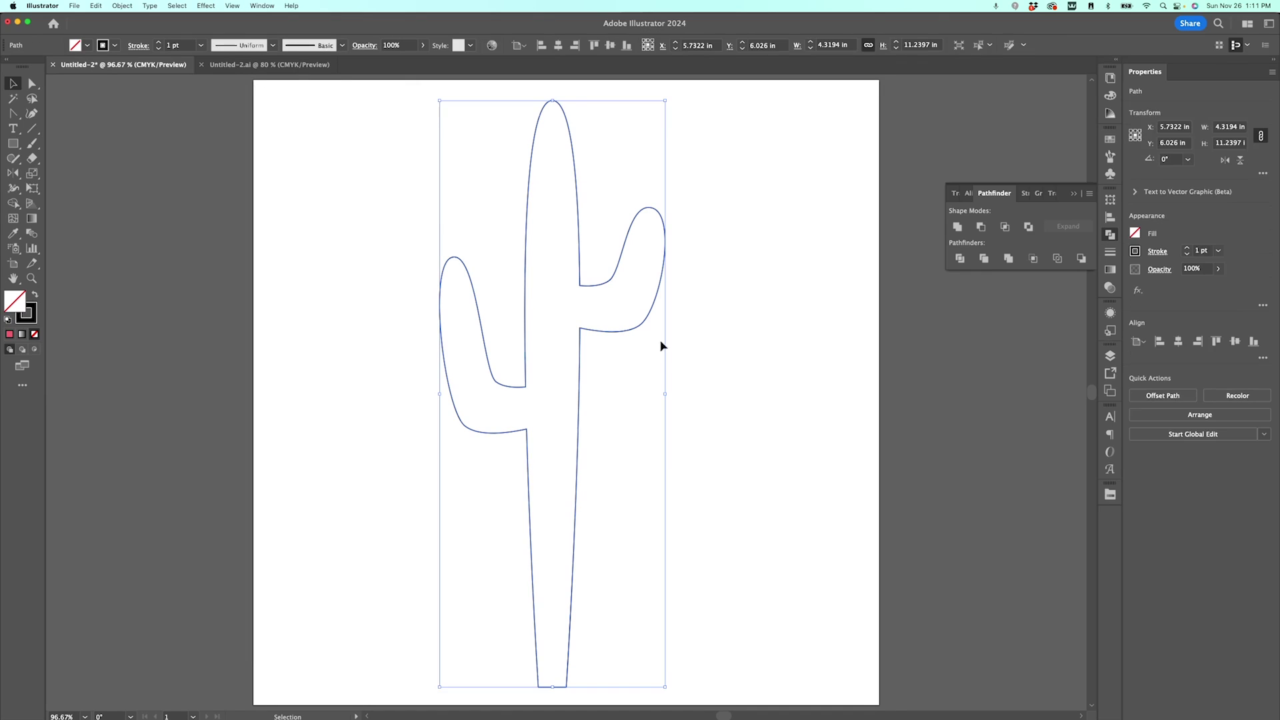
pyautogui.click(1110, 495)
pyautogui.click(971, 532)
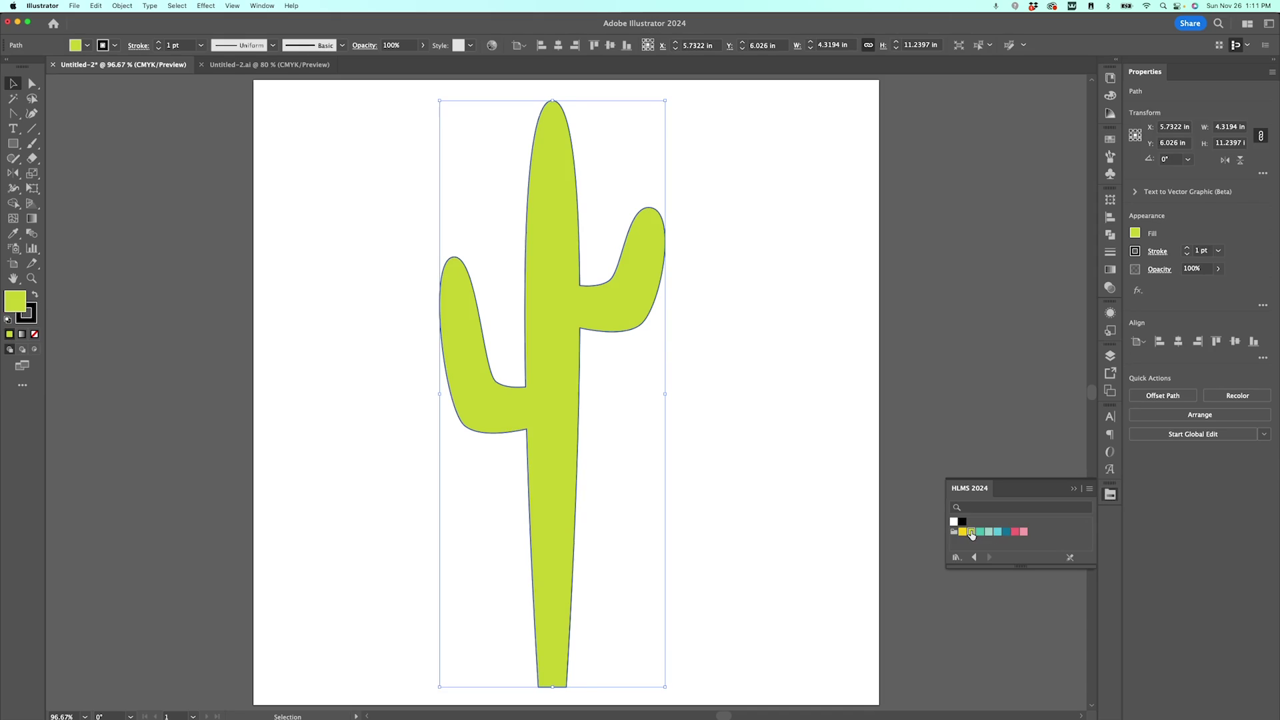
pyautogui.click(115, 45)
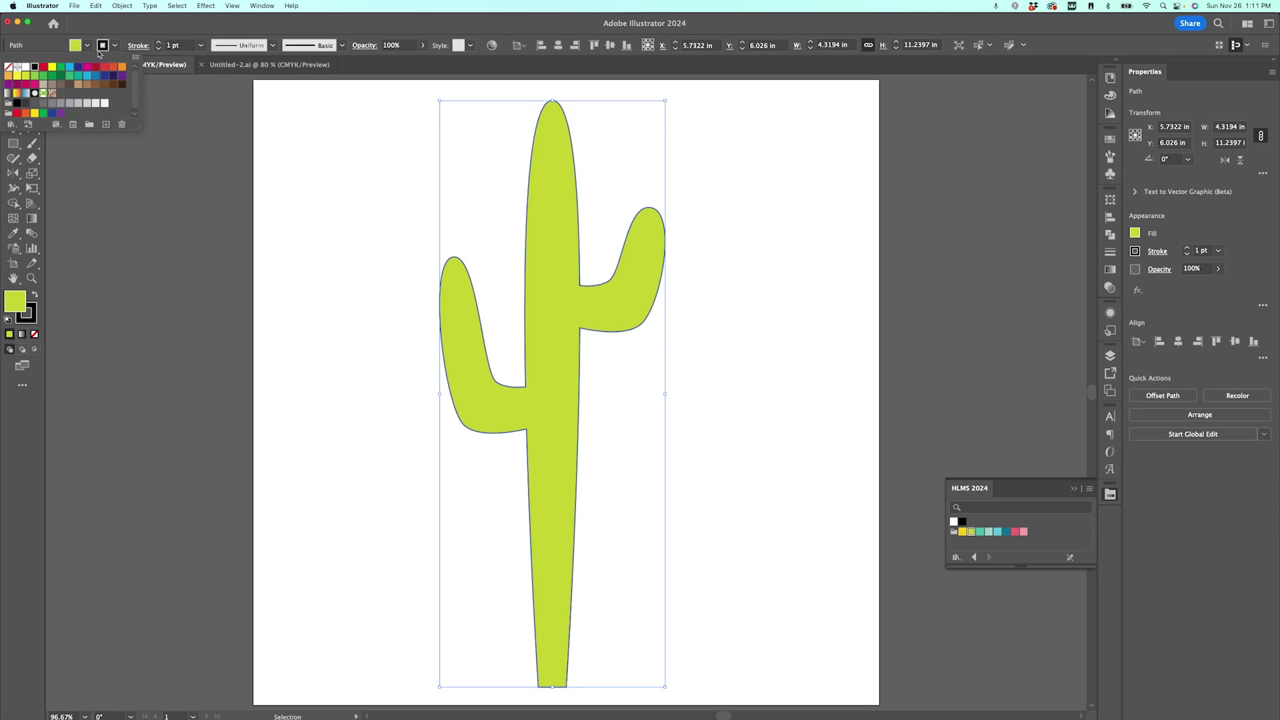
pyautogui.click(8, 68)
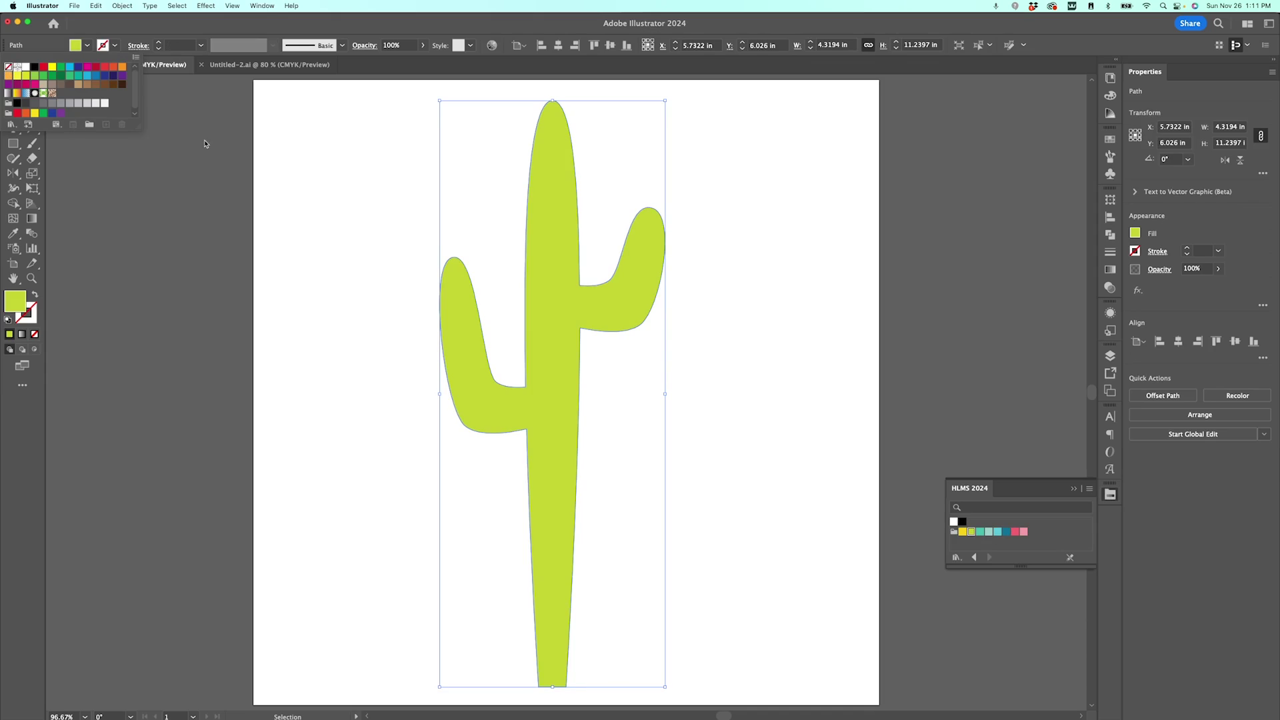
pyautogui.click(358, 224)
pyautogui.click(356, 224)
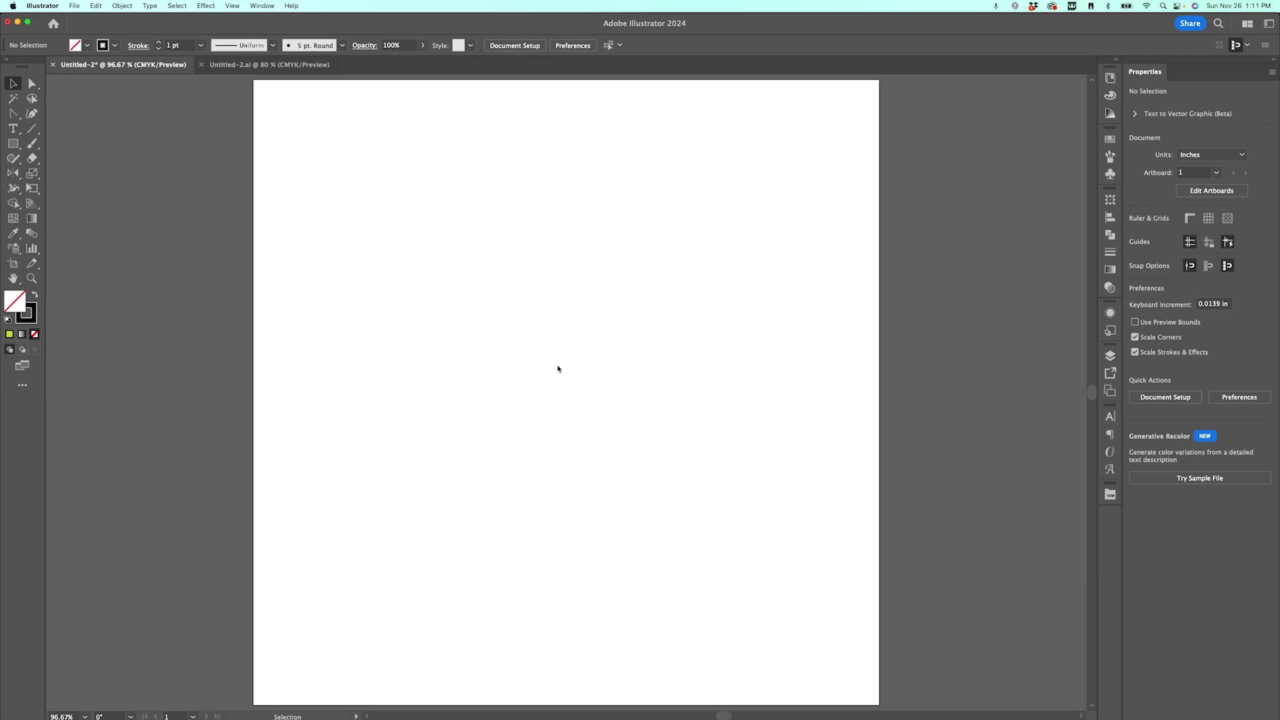
# Draw a small circle near the centre of the empty artboard with the Ellipse tool and deselect it.
pyautogui.press('l')
pyautogui.moveTo(530, 327); pyautogui.dragTo(589, 342)
pyautogui.press('v')
pyautogui.click(676, 434)
# Draw a closed vertical path about 1.62 in tall from the circle's top anchor and round its base into a petal about 0.57 in wide.
pyautogui.press('p')
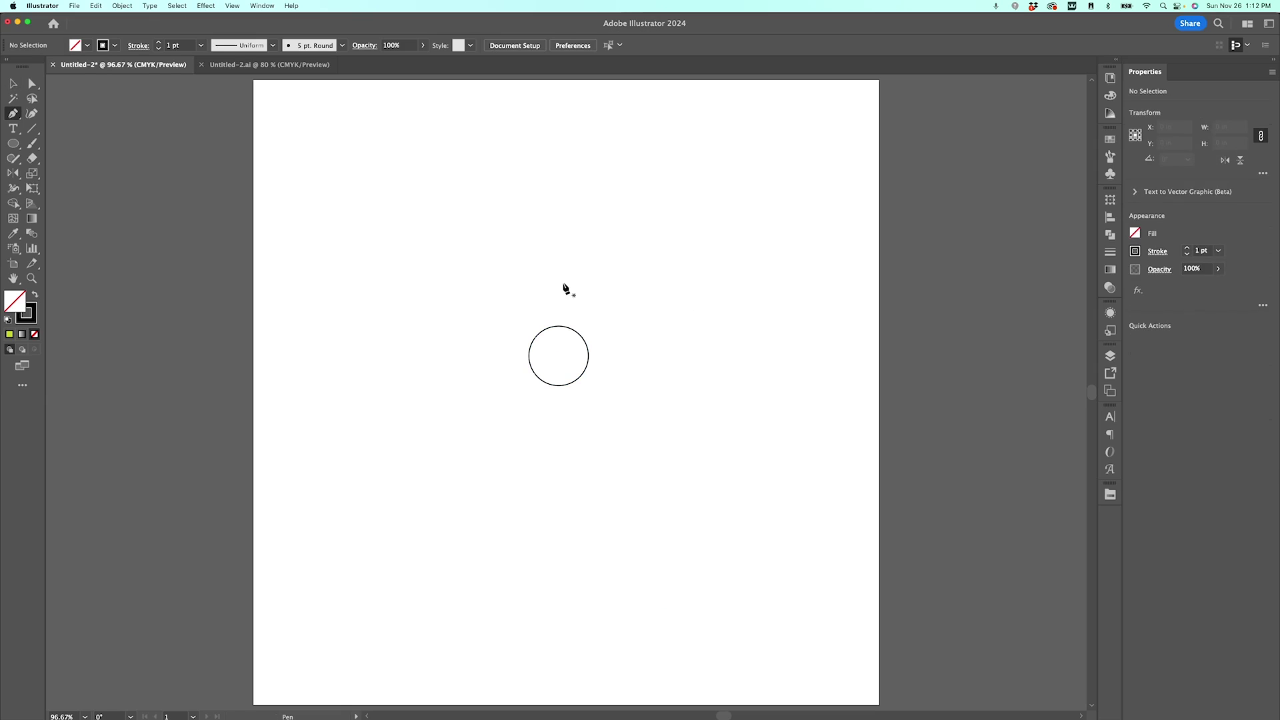
pyautogui.click(559, 327)
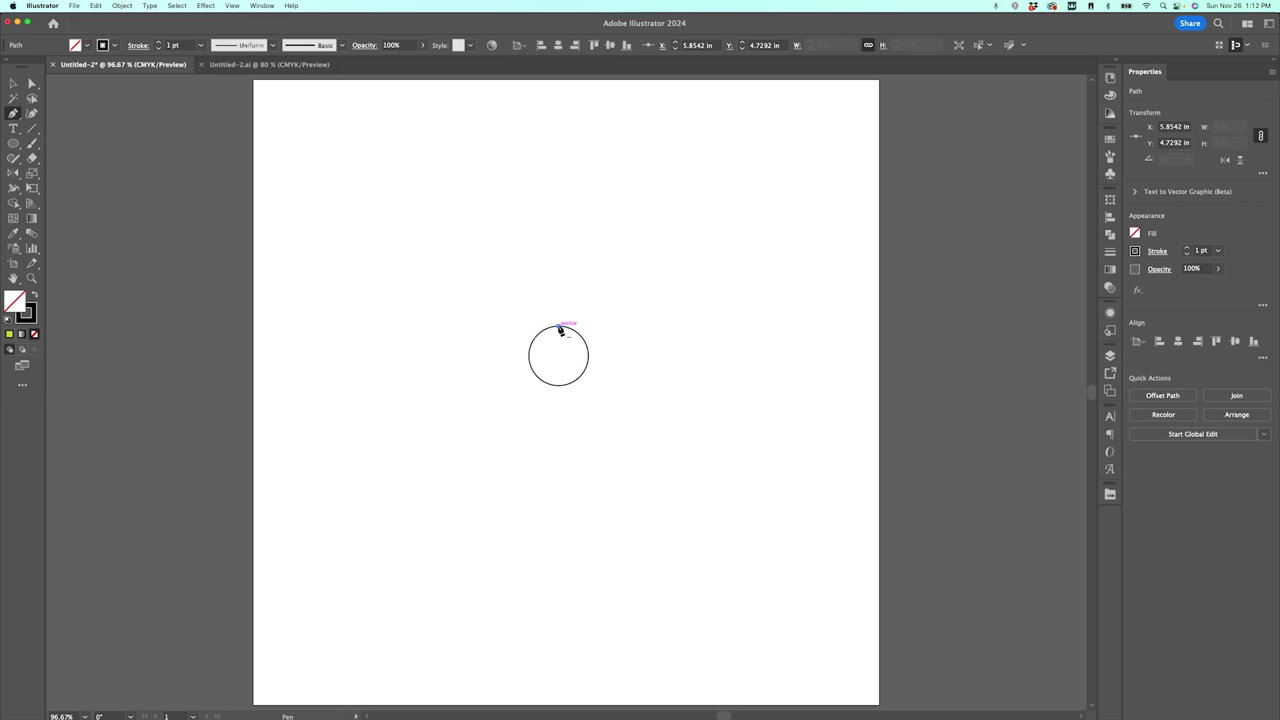
pyautogui.click(559, 241)
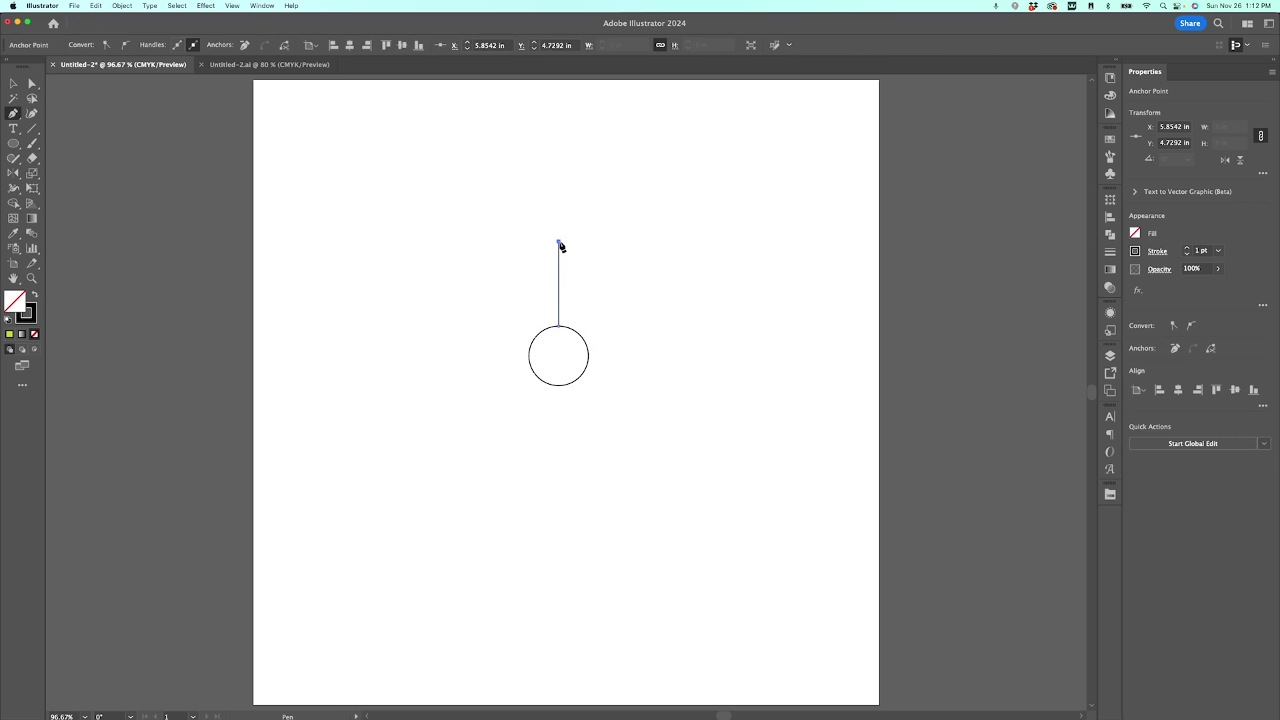
pyautogui.click(559, 328)
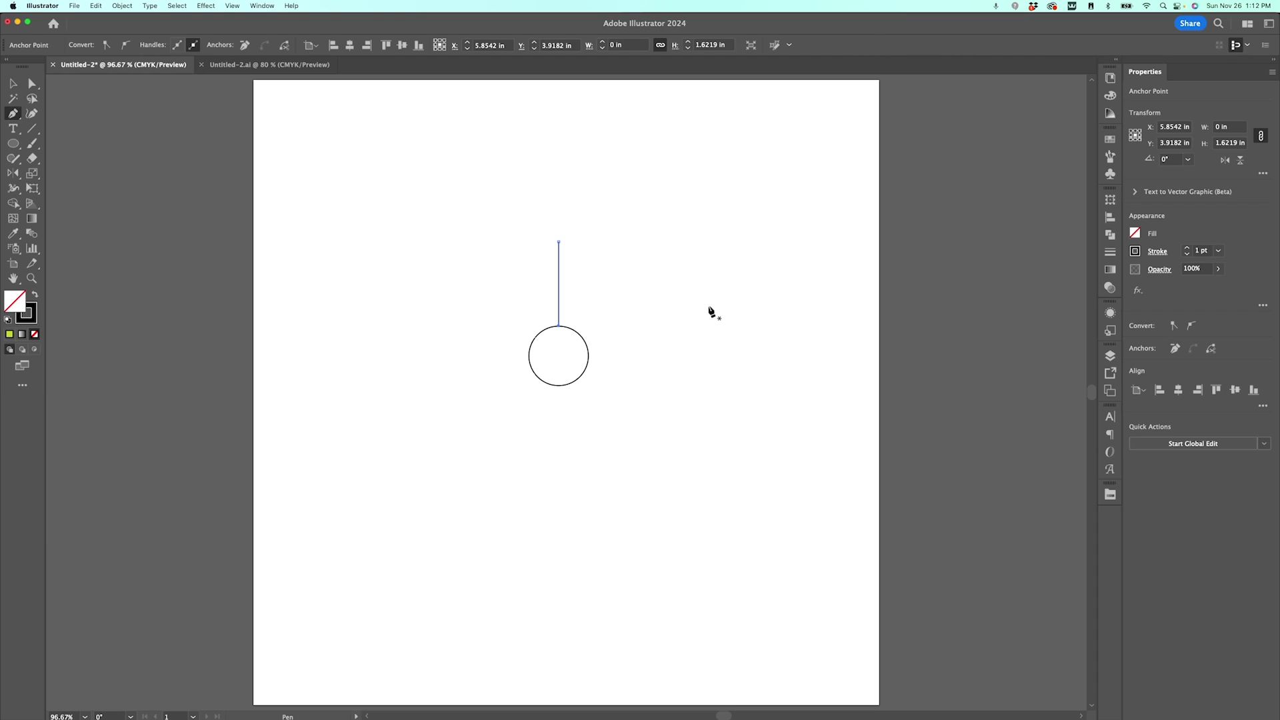
pyautogui.hotkey('shift', 'c')
pyautogui.moveTo(559, 326); pyautogui.dragTo(526, 328)
pyautogui.press('v')
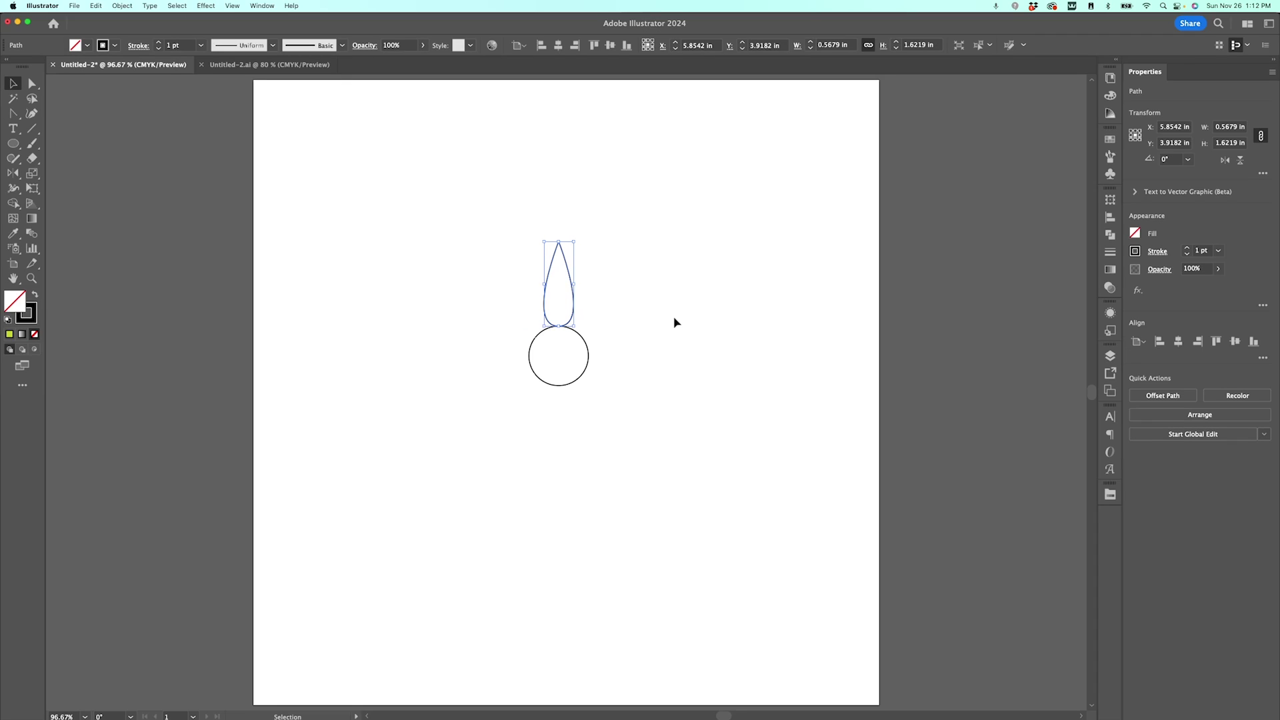
# Create a copy of the petal rotated 18° about the circle's centre.
pyautogui.press('r')
pyautogui.press('r')
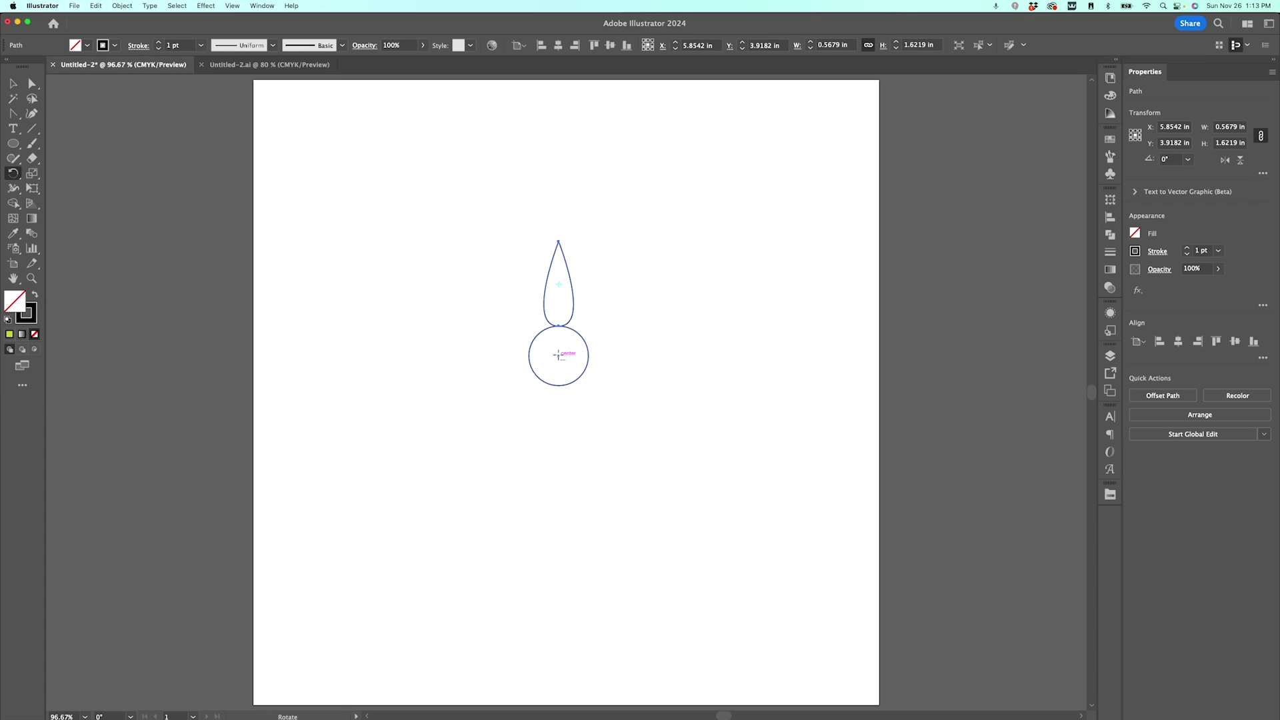
pyautogui.keyDown('alt'); pyautogui.click(558, 355); pyautogui.keyUp('alt')
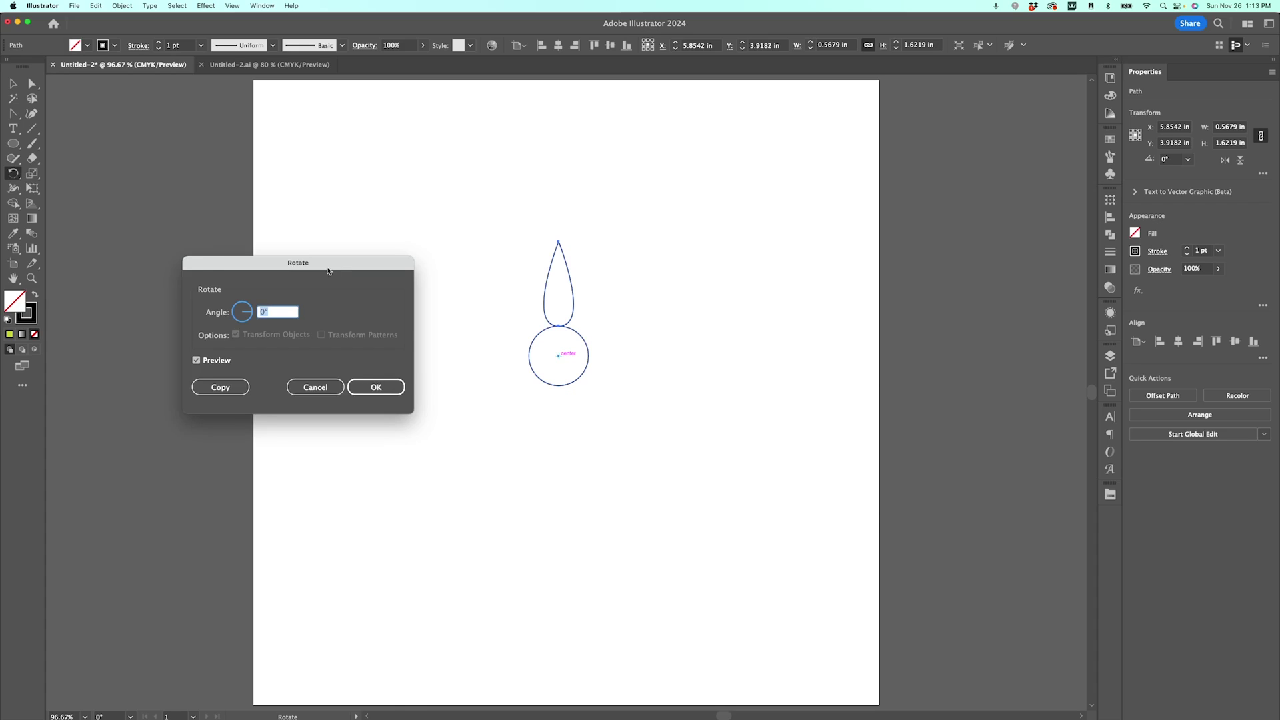
pyautogui.write('0')
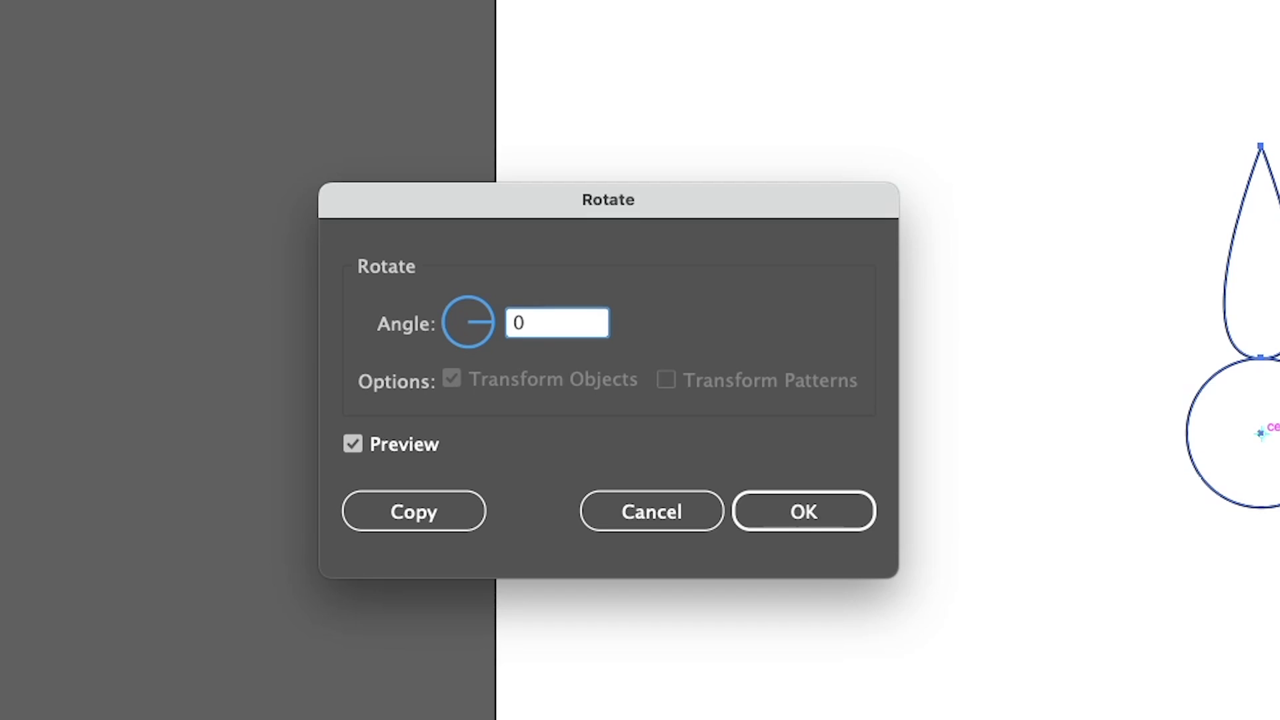
pyautogui.press('BackSpace')
pyautogui.write('18')
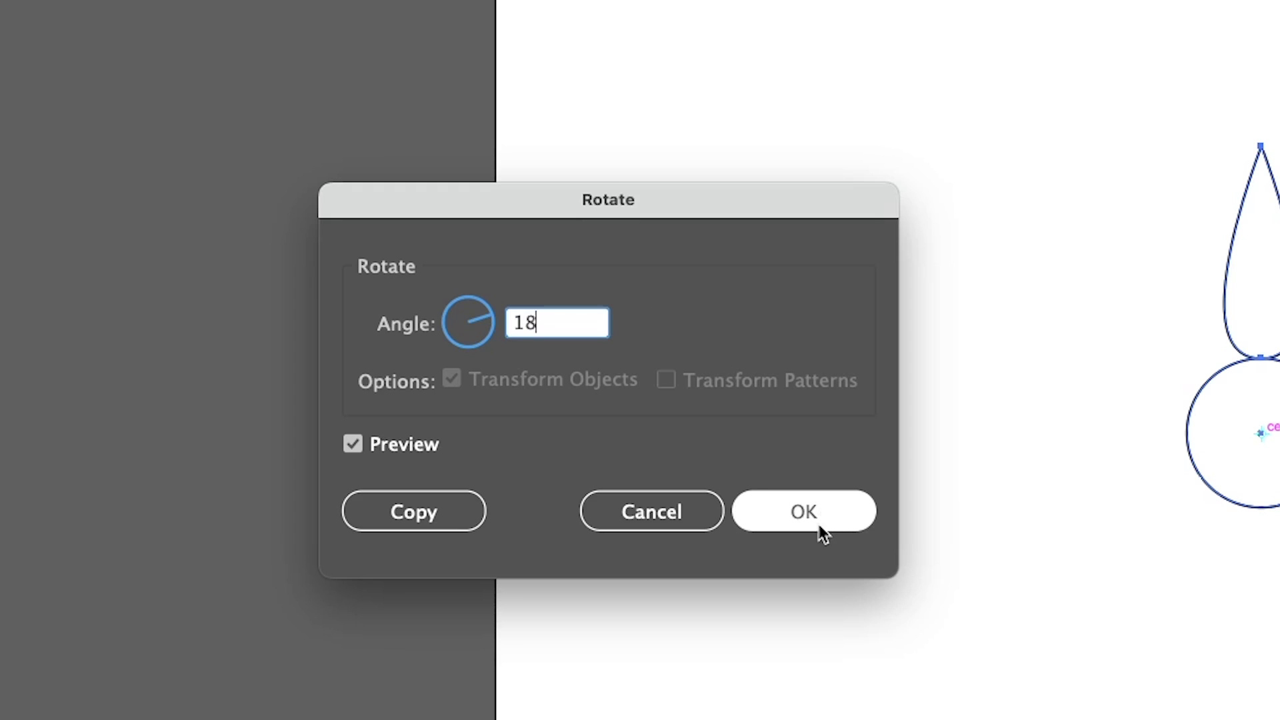
pyautogui.click(413, 512)
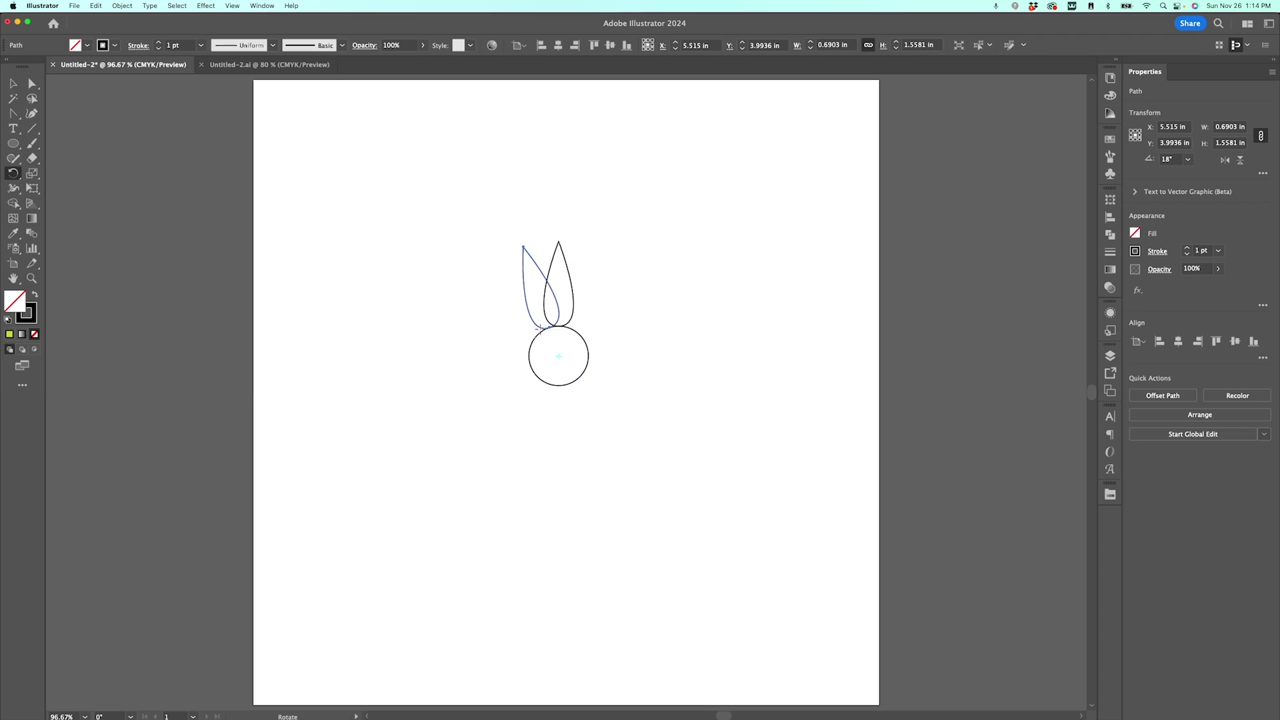
# Repeat the 18° rotated petal copy around the circle until 20 petals form a full ring, and deselect.
pyautogui.click(560, 356)
pyautogui.press('super+d')
pyautogui.press('super+d')
pyautogui.press('super+d')
pyautogui.press('super+d')
pyautogui.press('super+d')
pyautogui.press('super+d')
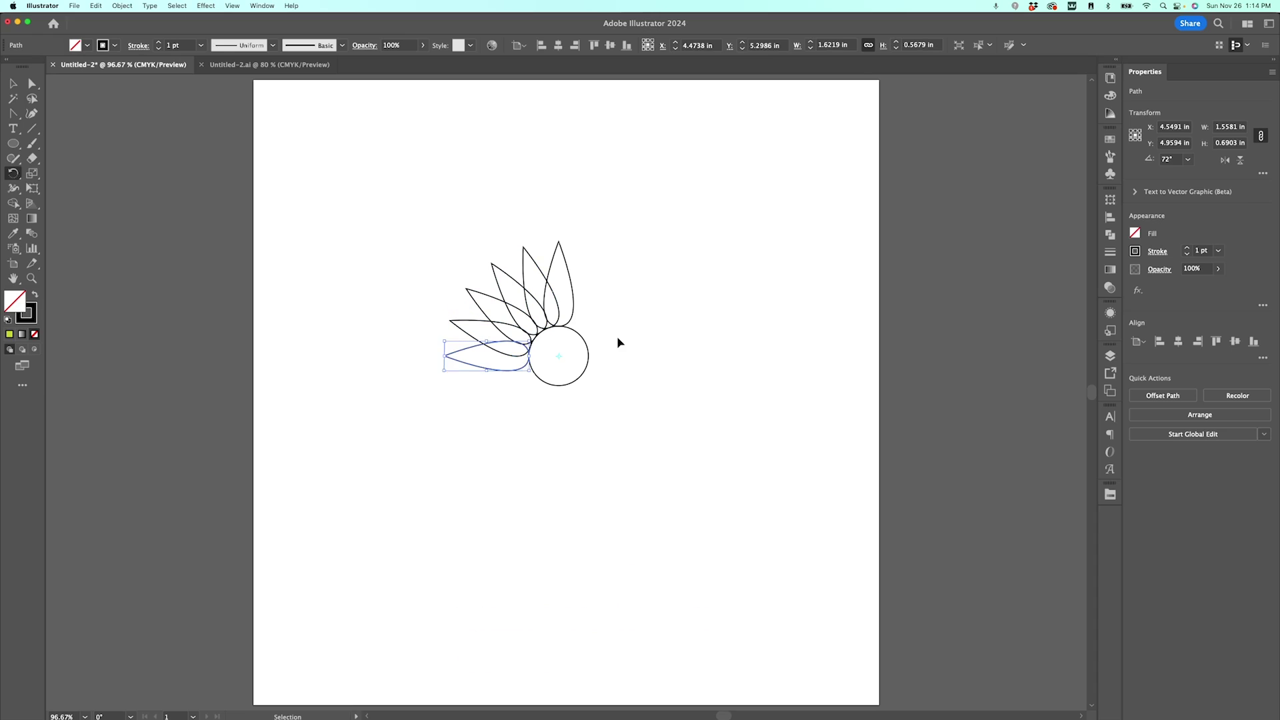
pyautogui.press('super+d')
pyautogui.press('super+d')
pyautogui.press('super+d')
pyautogui.press('super+d')
pyautogui.press('super+d')
pyautogui.press('super+d')
pyautogui.press('super+d')
pyautogui.press('super+d')
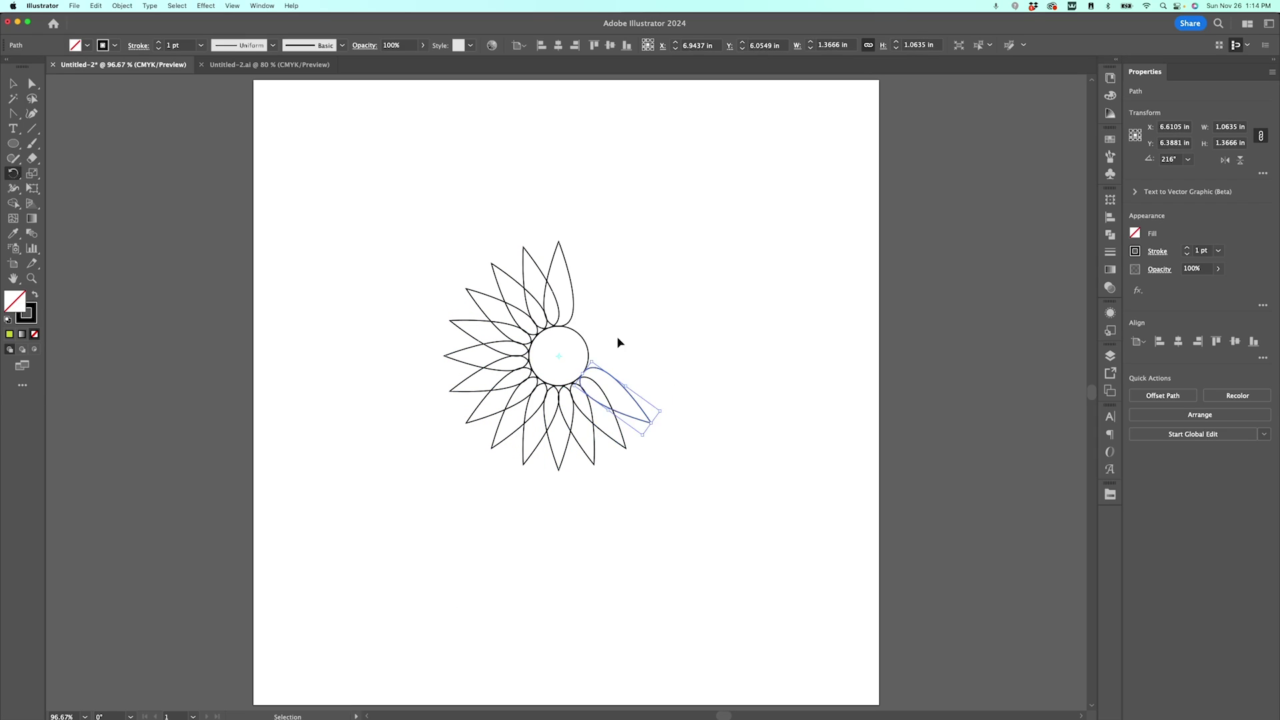
pyautogui.press('super+d')
pyautogui.press('super+d')
pyautogui.press('super+d')
pyautogui.press('super+d')
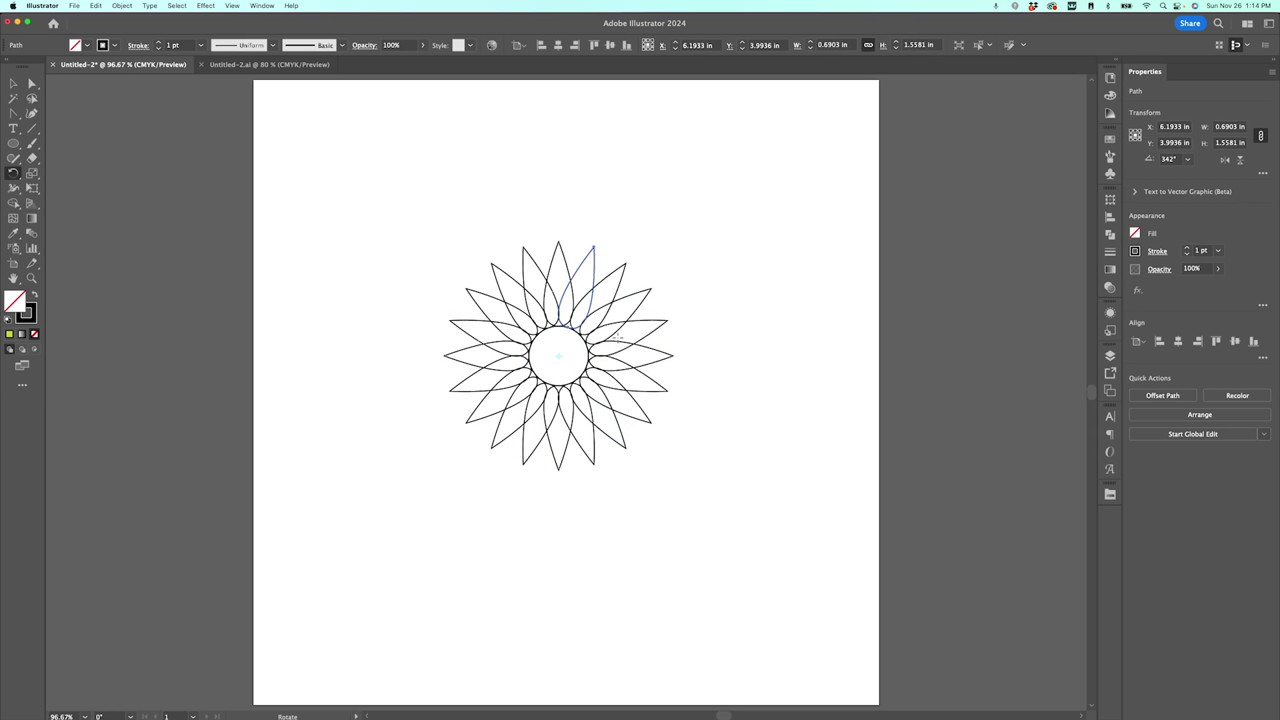
pyautogui.press('v')
pyautogui.click(751, 345)
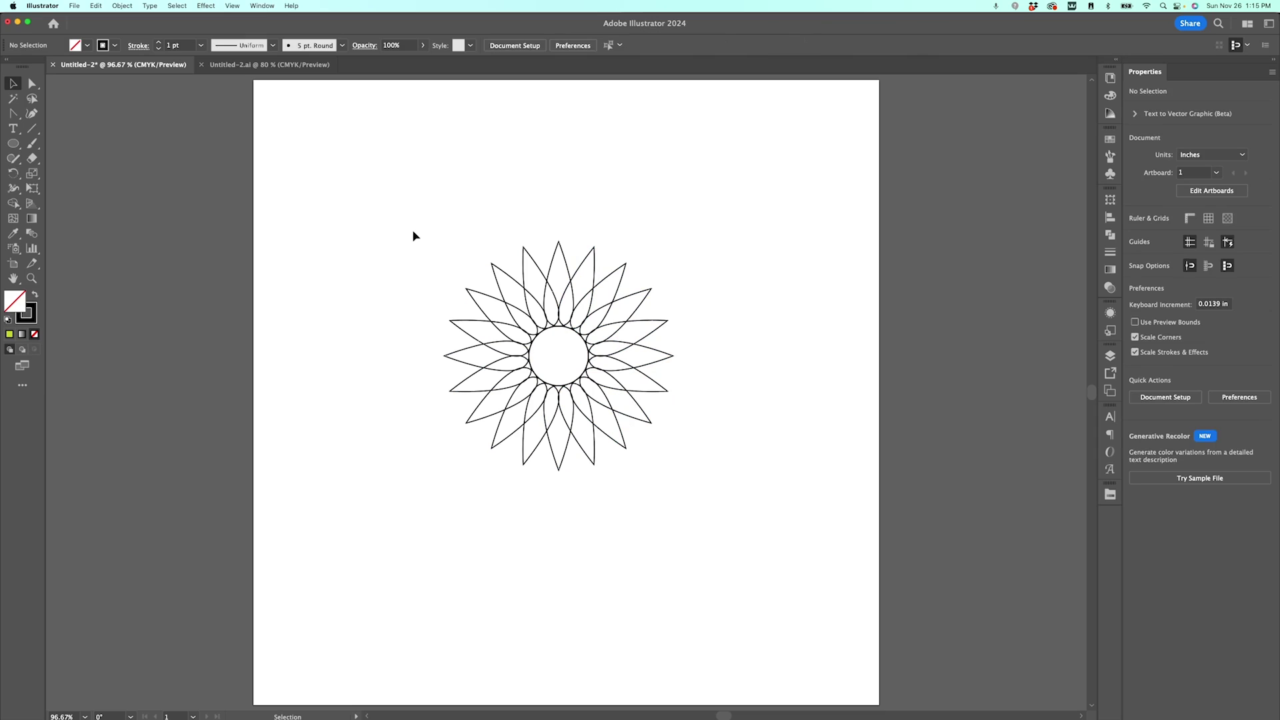
# Try uniting all the petals and the centre circle with Pathfinder, undo the unite and deselect.
pyautogui.moveTo(409, 221); pyautogui.dragTo(702, 488)
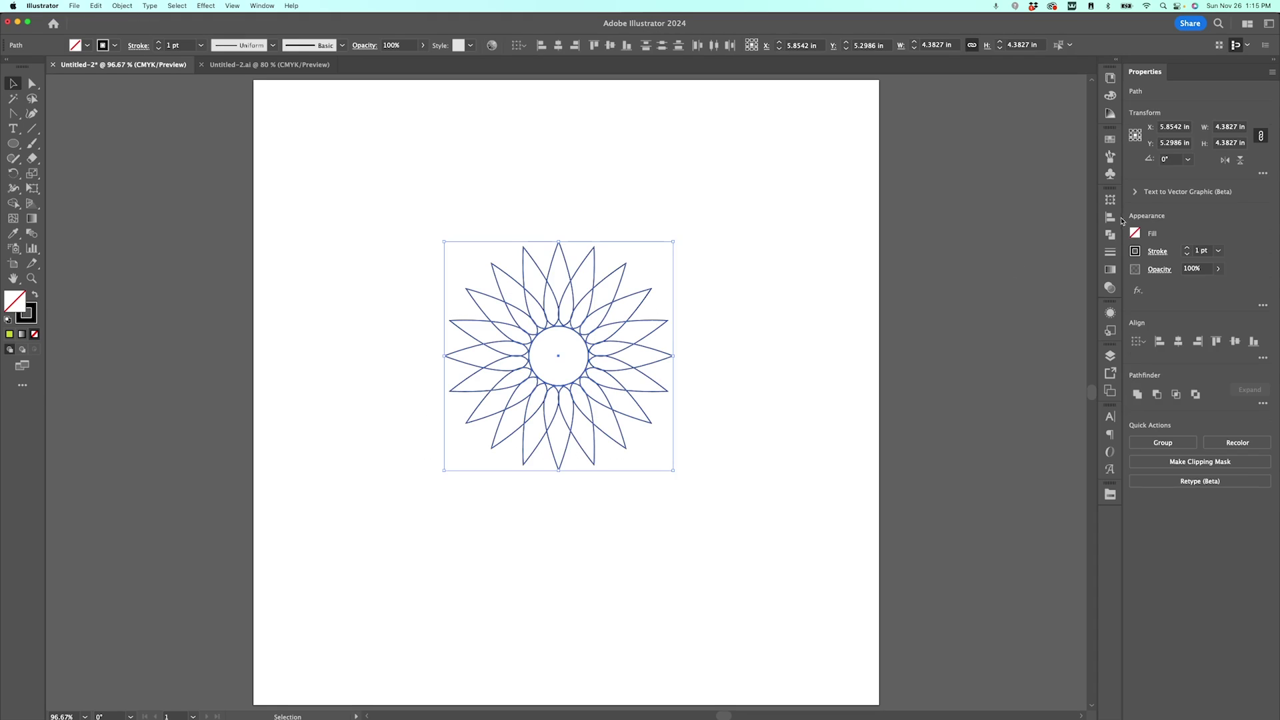
pyautogui.click(1111, 235)
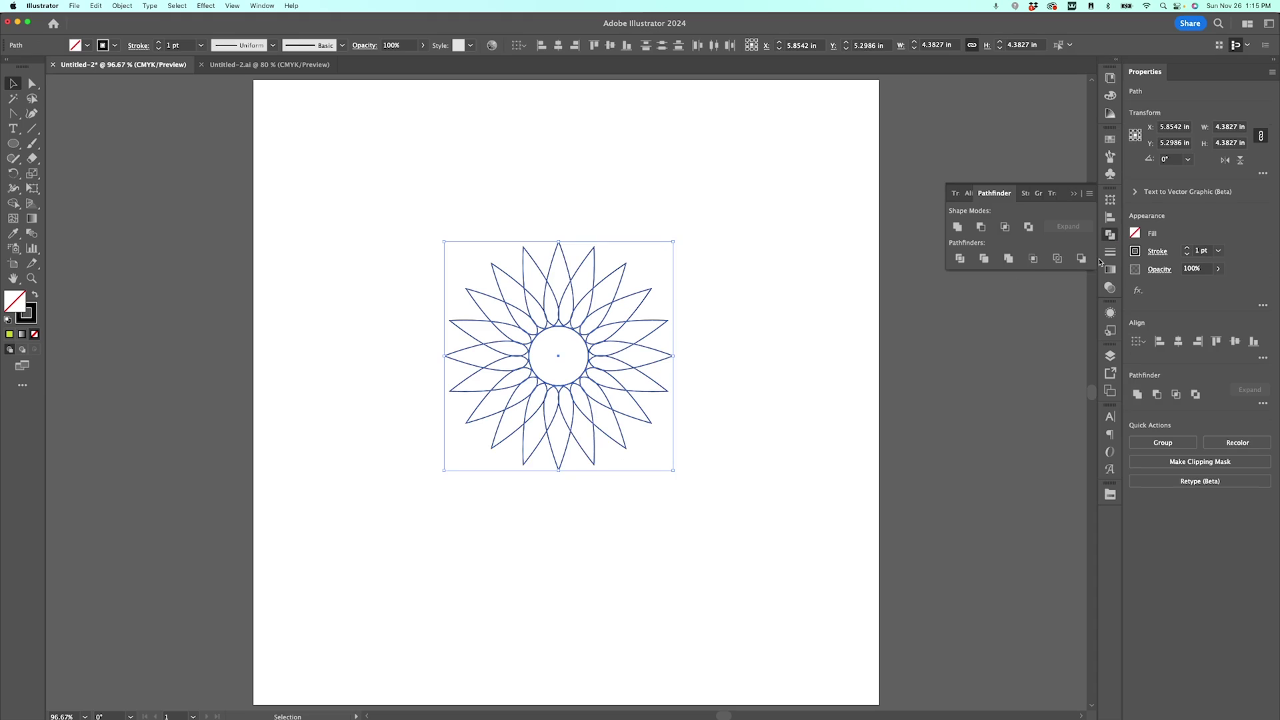
pyautogui.click(958, 228)
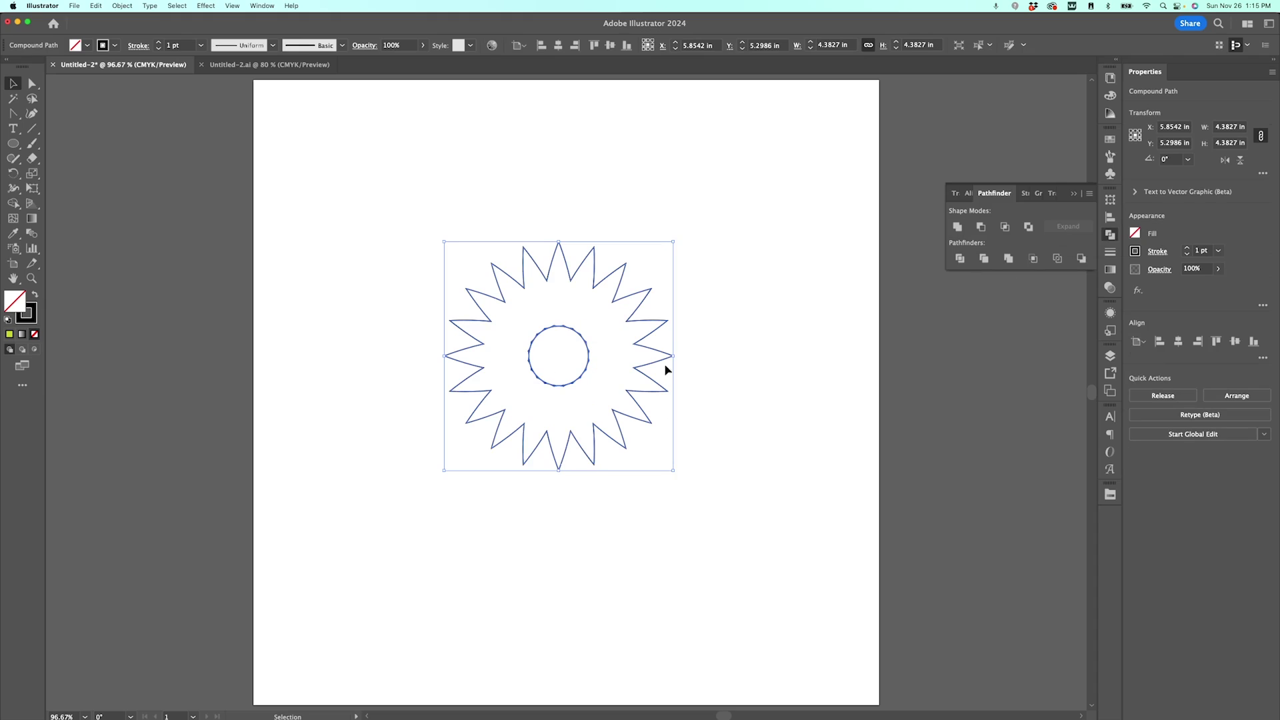
pyautogui.press('a')
pyautogui.press('super+z')
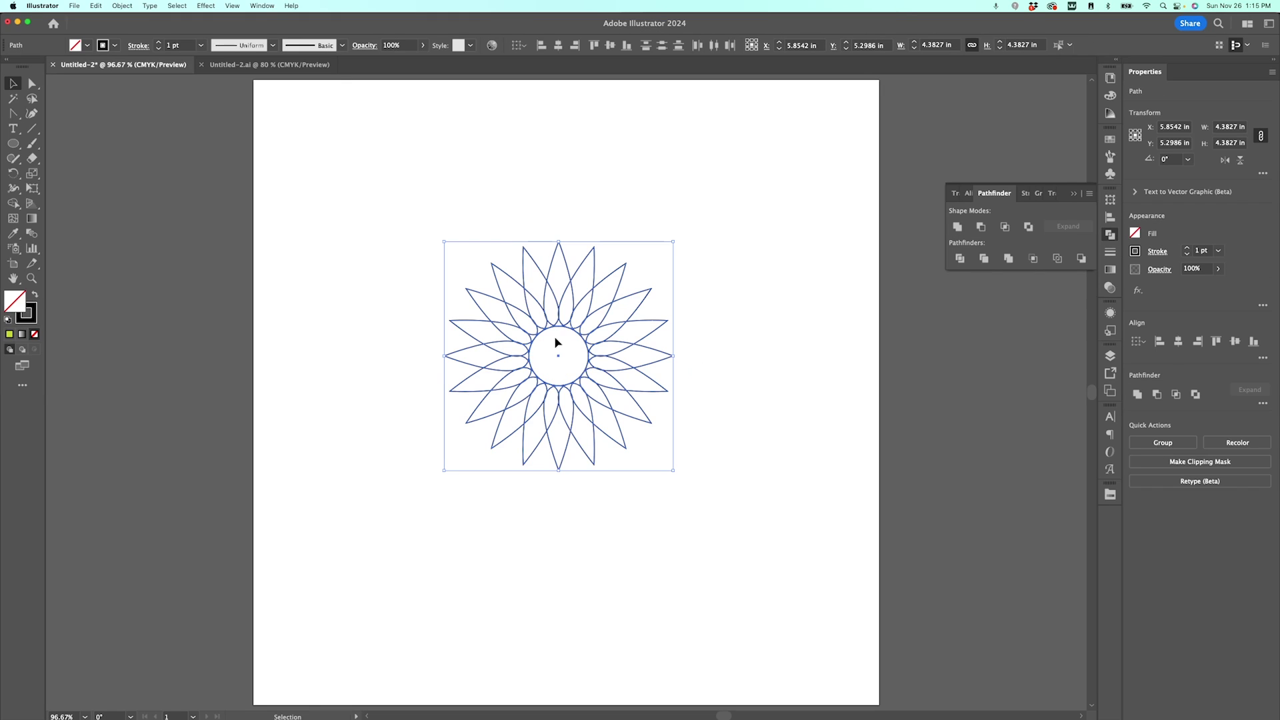
pyautogui.click(811, 352)
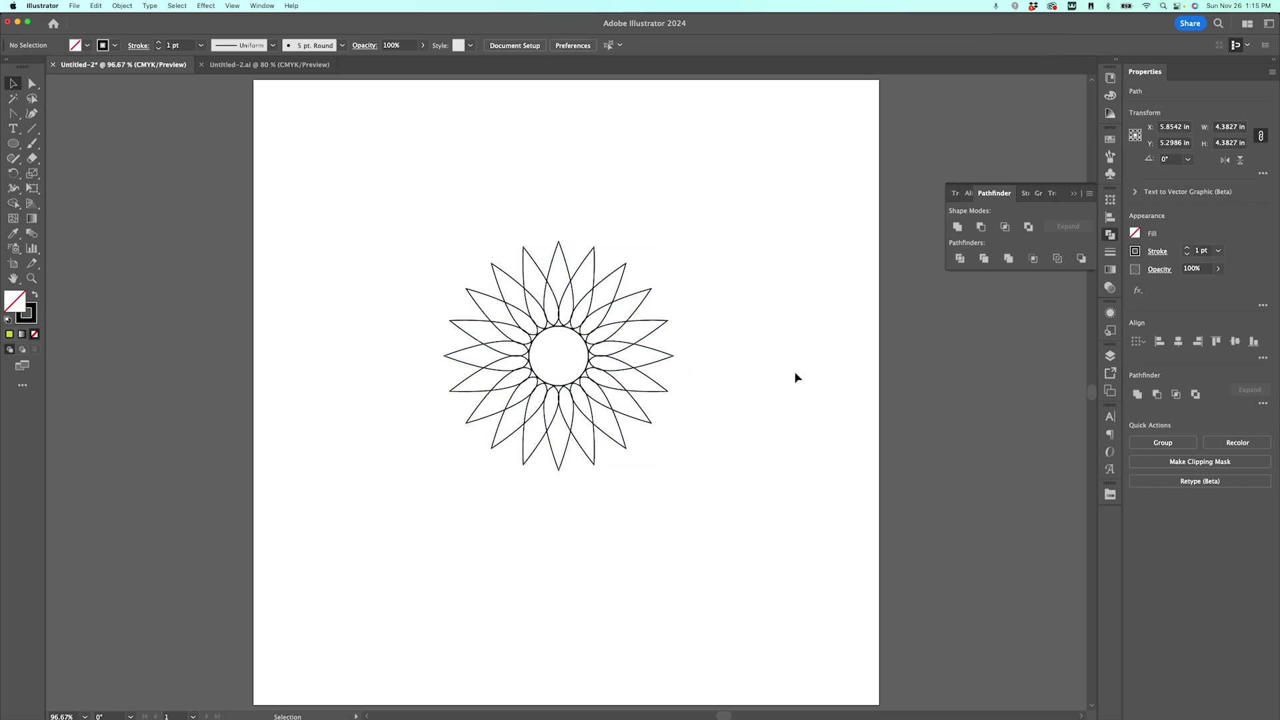
# Enlarge the flower's centre circle proportionally from its centre to about 1.61 in so it overlaps the petal bases.
pyautogui.click(562, 359)
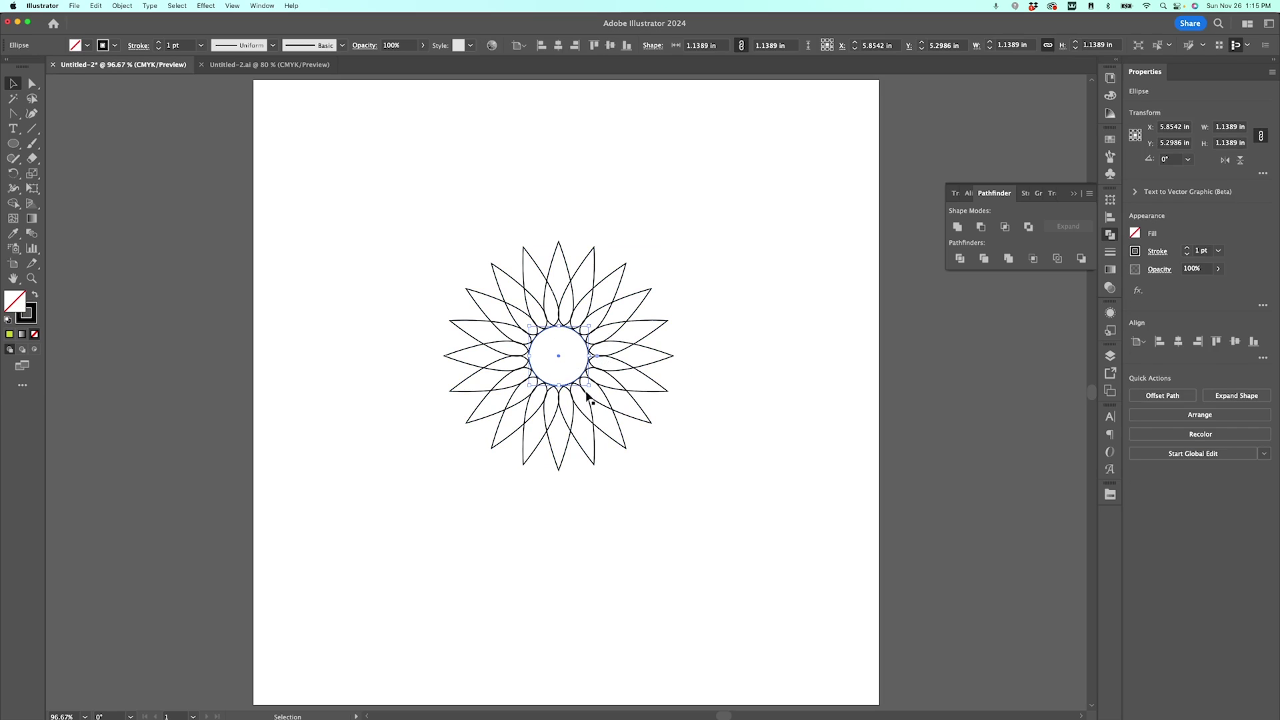
pyautogui.moveTo(587, 385)
pyautogui.mouseDown()
pyautogui.moveTo(603, 400)
pyautogui.moveTo(590, 389)
pyautogui.mouseUp()
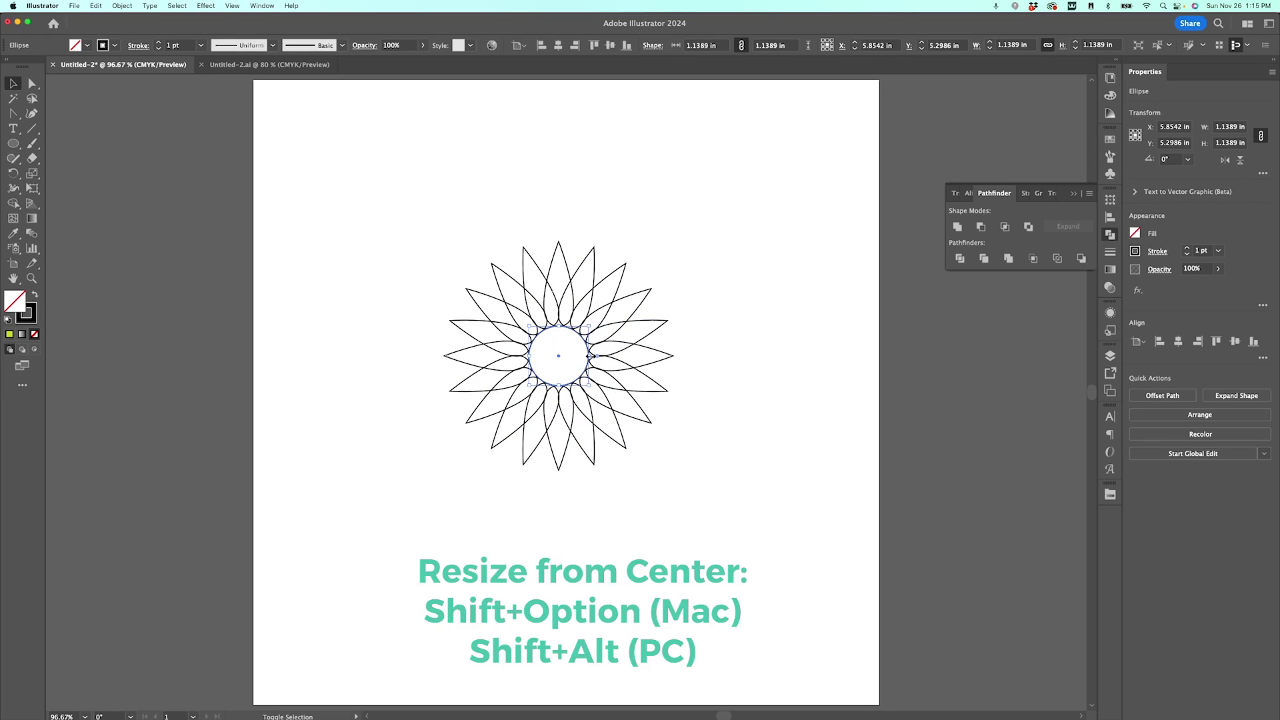
pyautogui.moveTo(591, 357); pyautogui.dragTo(602, 357)
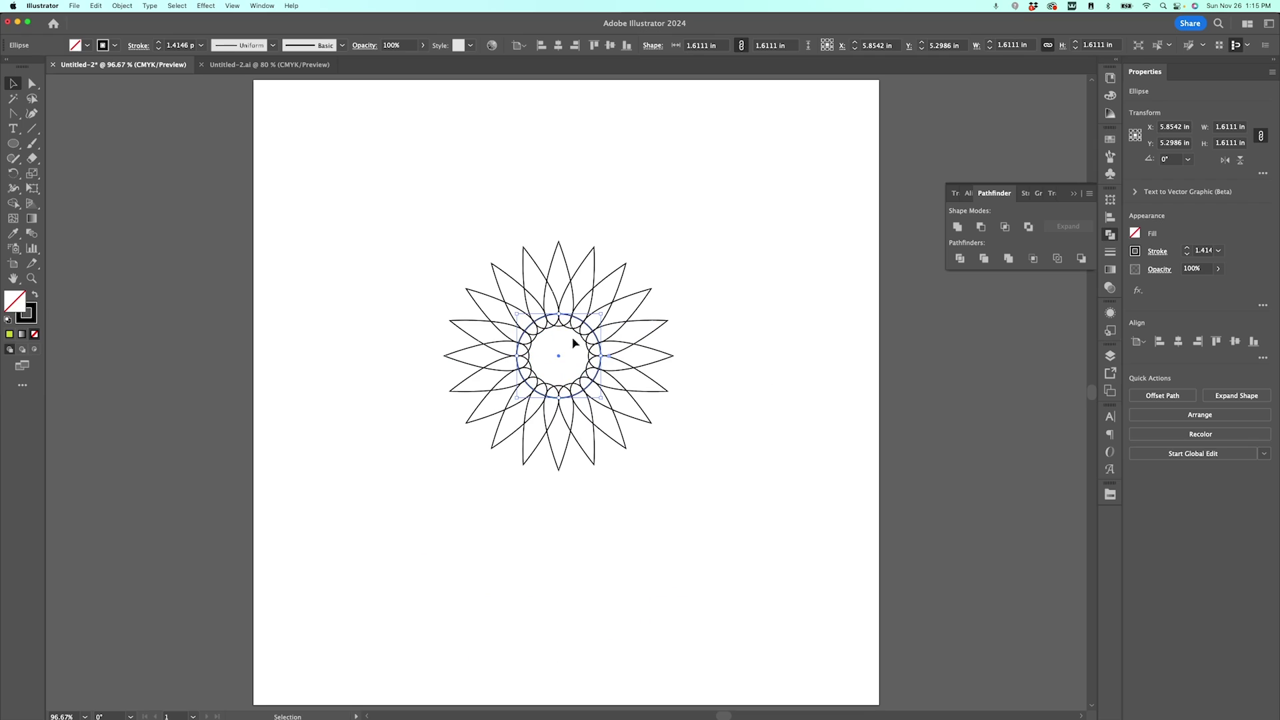
# Unite all the petals and the circle into one outline and draw a circle about 2.08 in wide from its centre.
pyautogui.moveTo(389, 205); pyautogui.dragTo(748, 505)
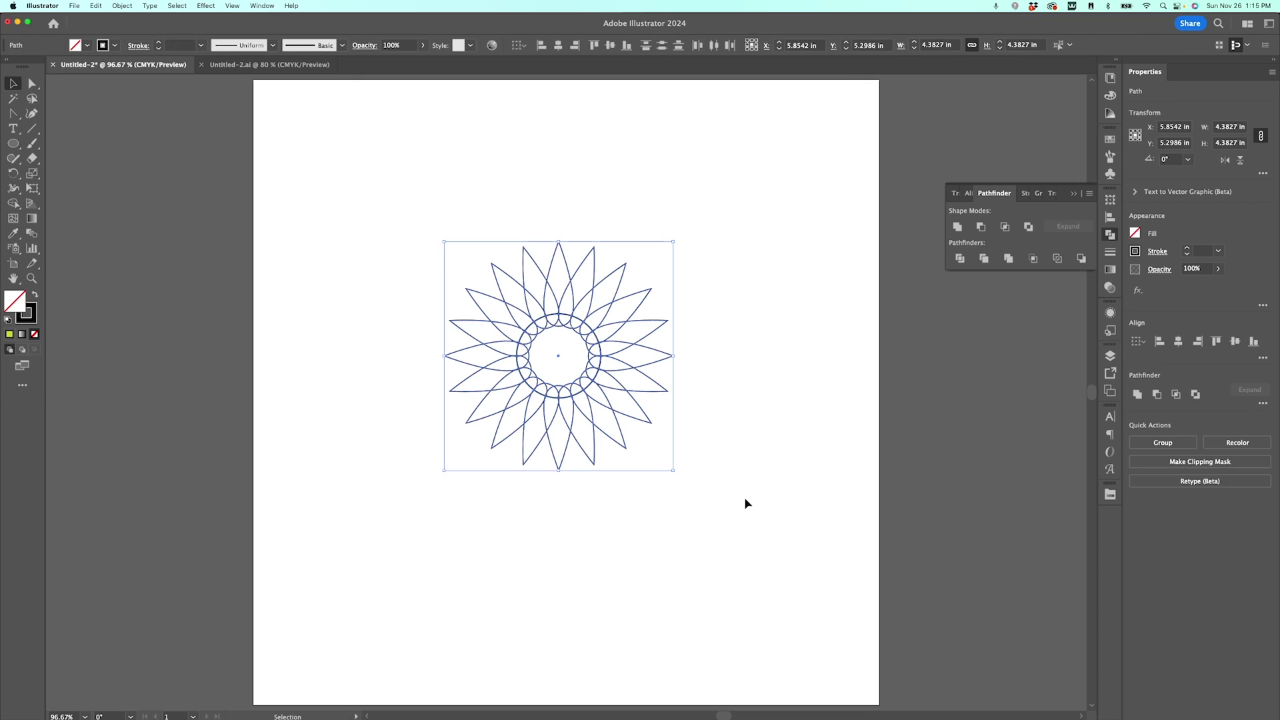
pyautogui.click(957, 228)
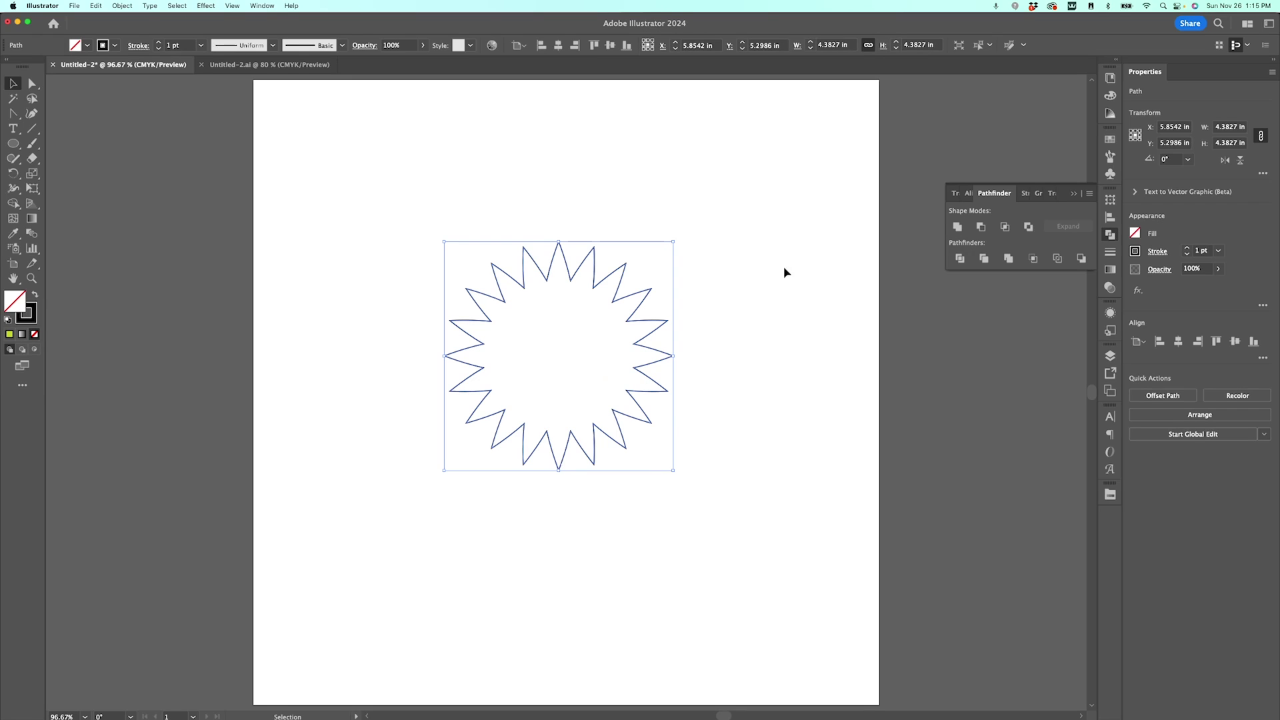
pyautogui.press('l')
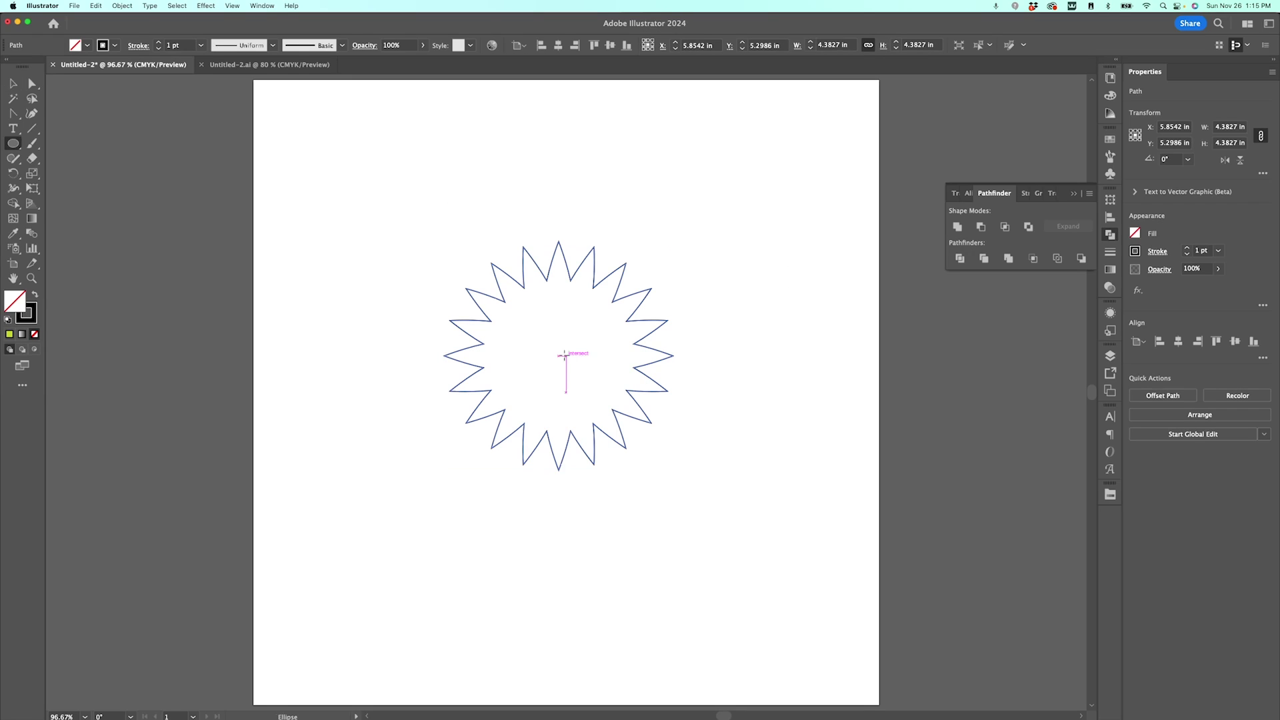
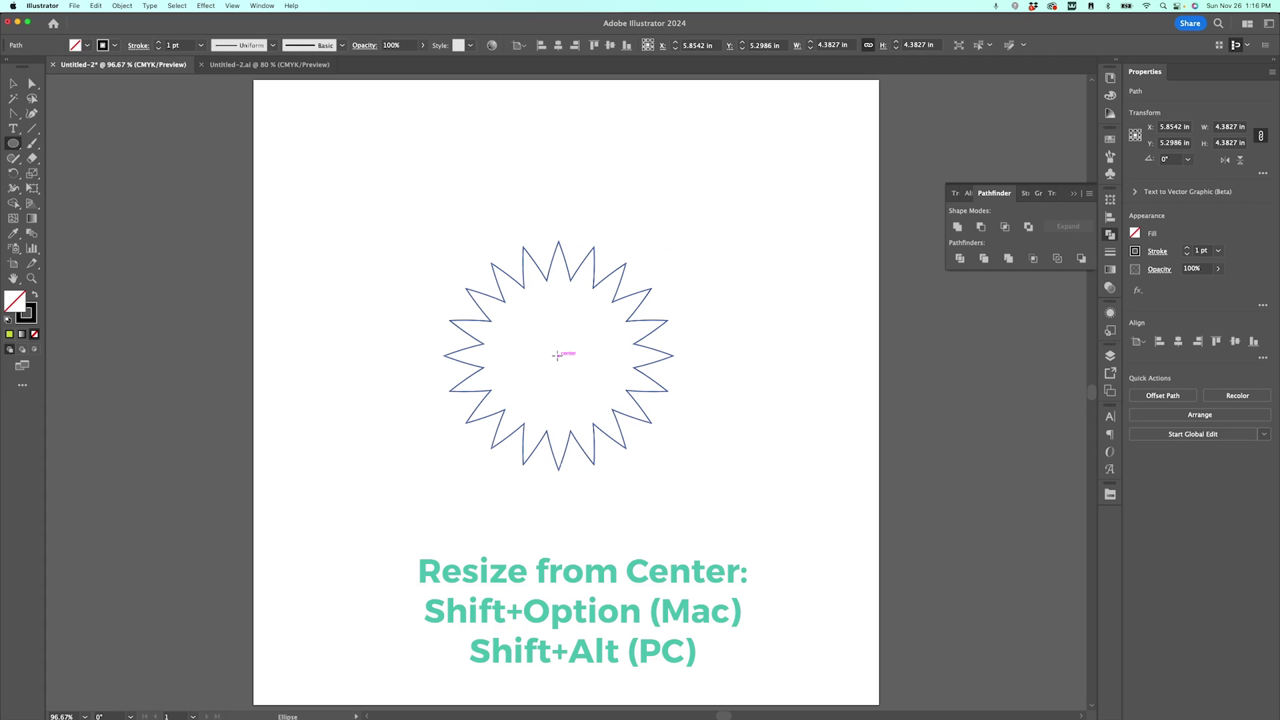
pyautogui.moveTo(558, 356); pyautogui.dragTo(599, 410)
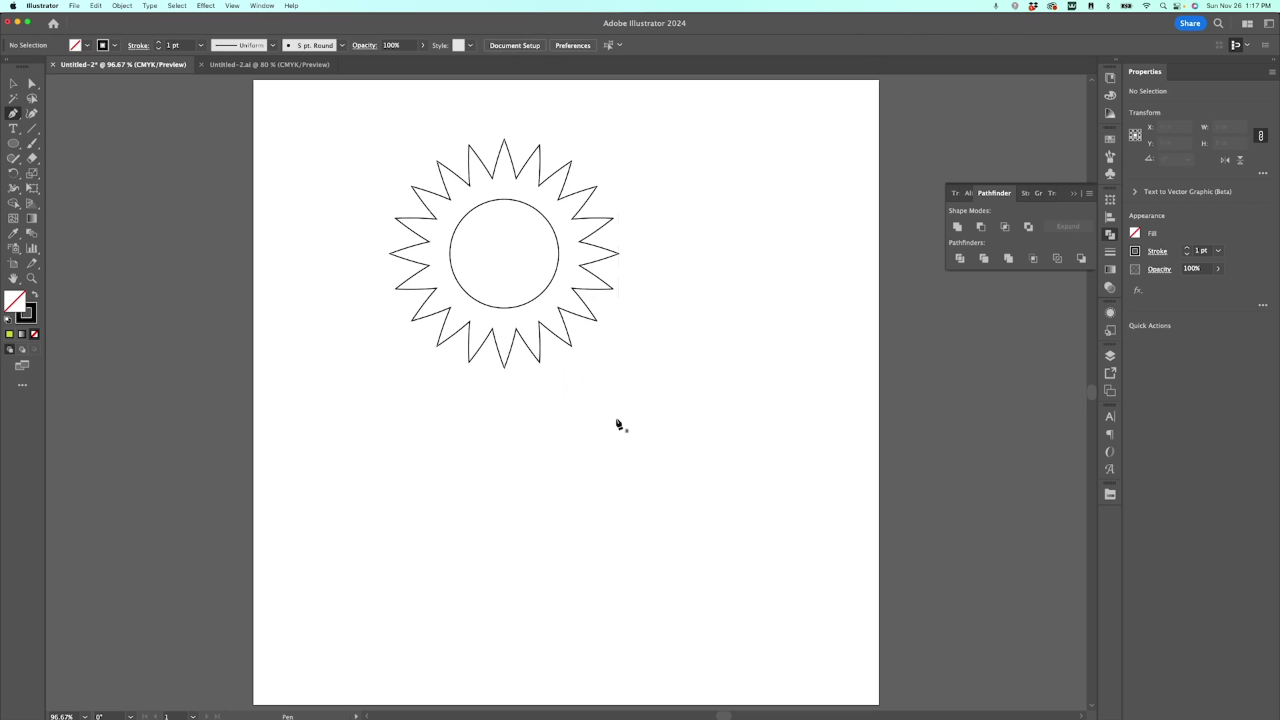
# Draw a stem path from the flower's lower right edge to near the artboard's bottom, bend it outward to the right and deselect.
pyautogui.click(539, 322)
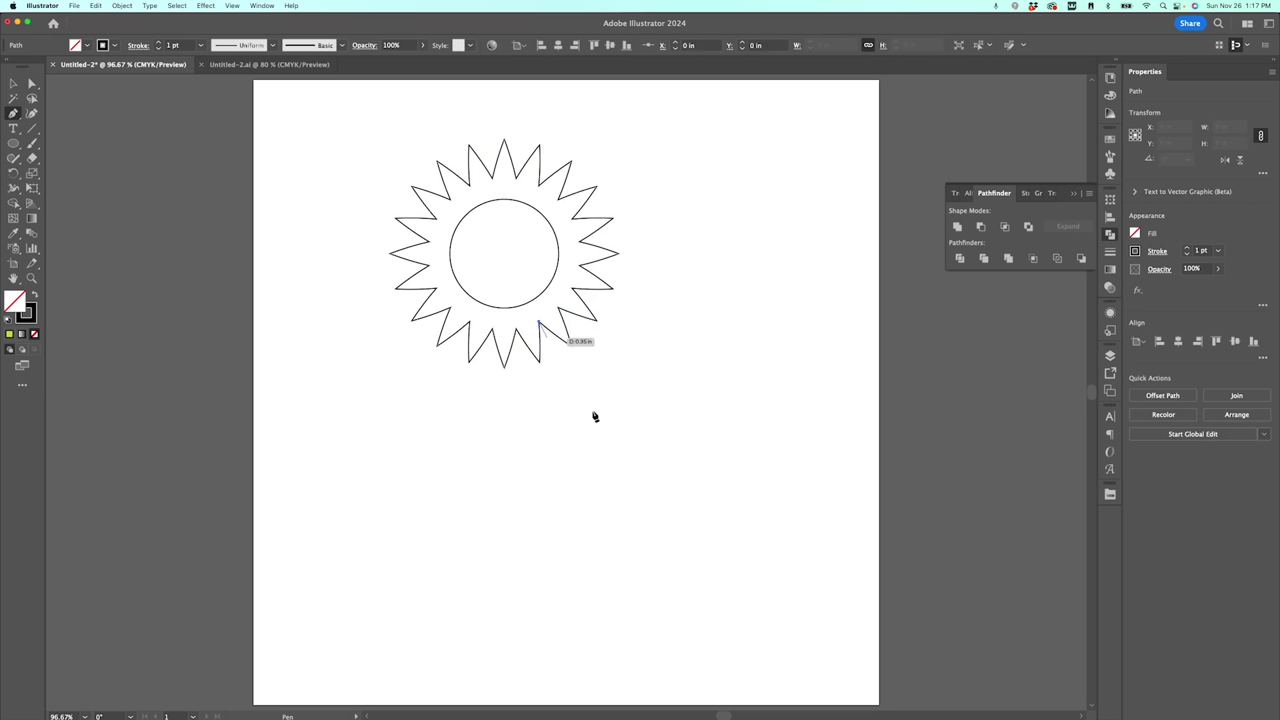
pyautogui.click(627, 679)
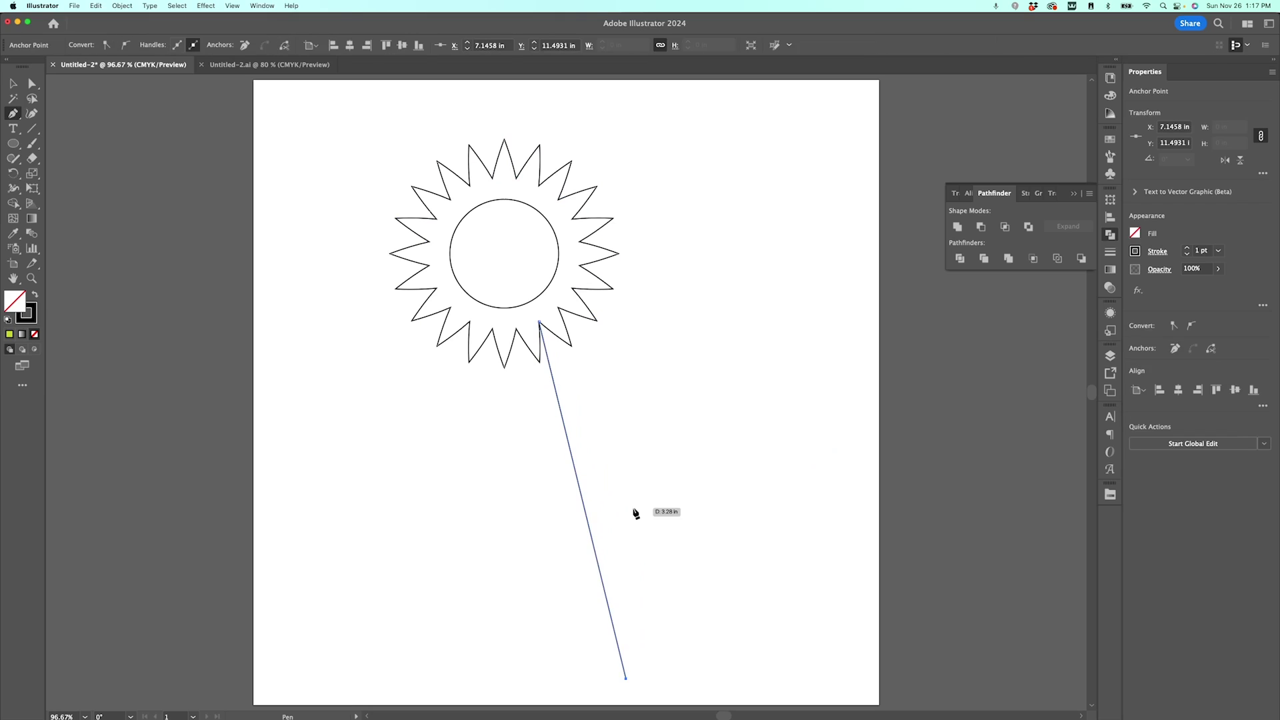
pyautogui.hotkey('shift', 'c')
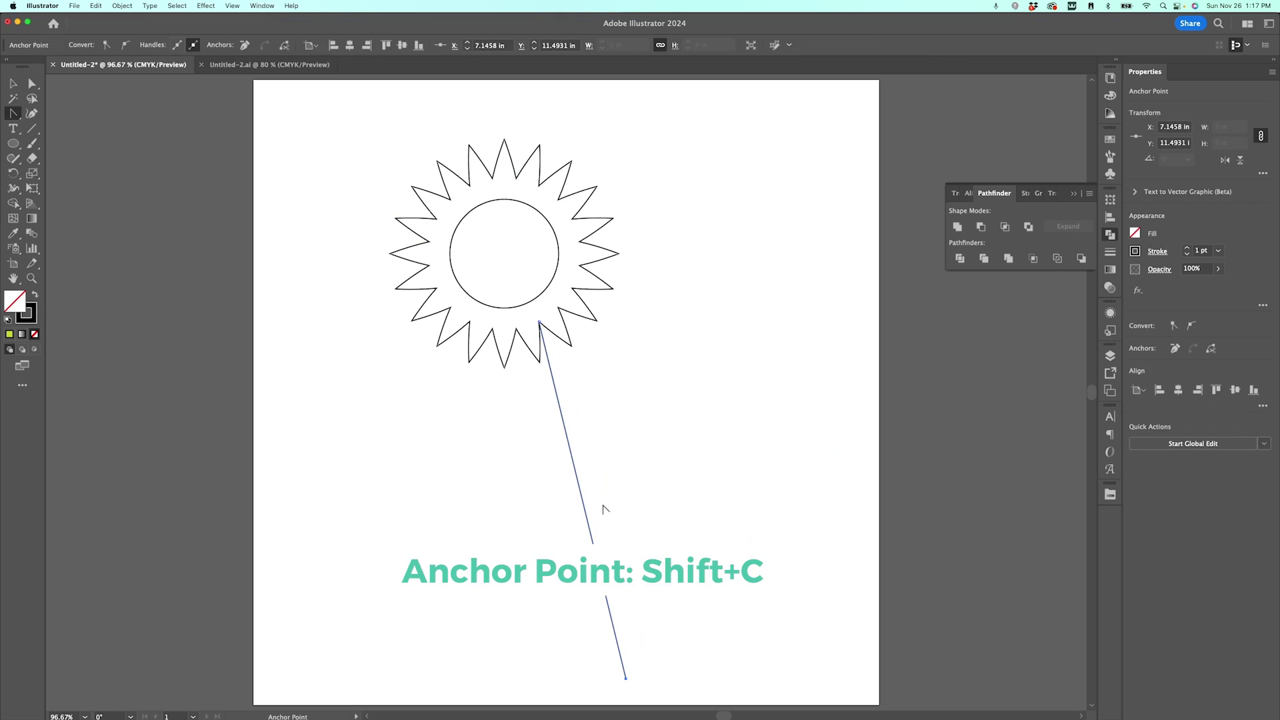
pyautogui.moveTo(585, 502); pyautogui.dragTo(607, 500)
pyautogui.click(686, 449)
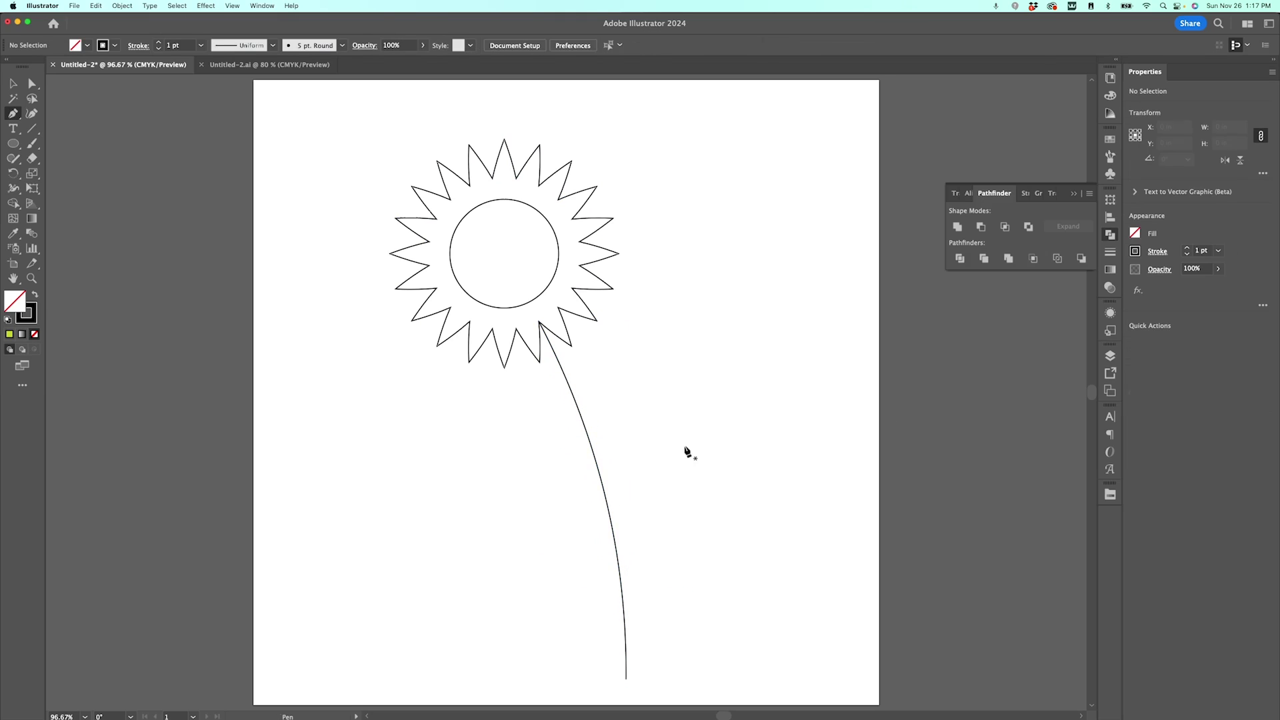
# Draw a closed path about 2.70 by 2.07 in from the stem's right side, curve its two sides into a pointed leaf and deselect.
pyautogui.press('p')
pyautogui.click(595, 456)
pyautogui.click(735, 347)
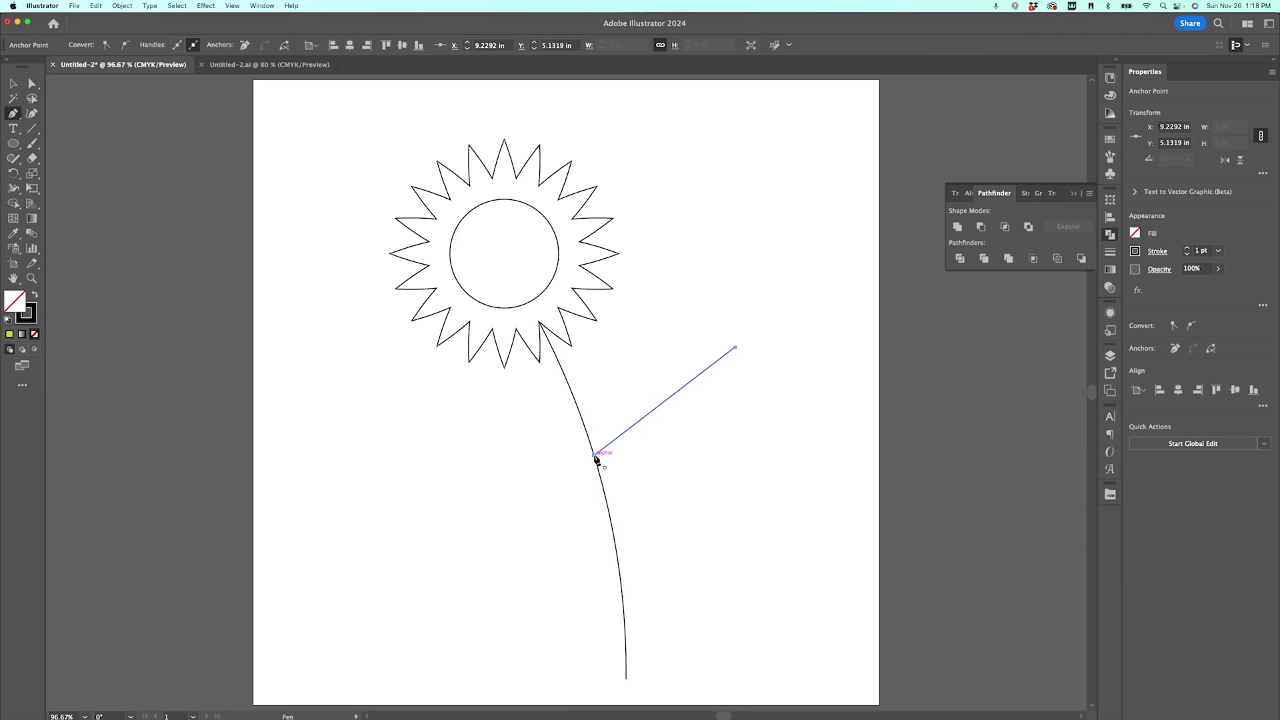
pyautogui.hotkey('shift', 'c')
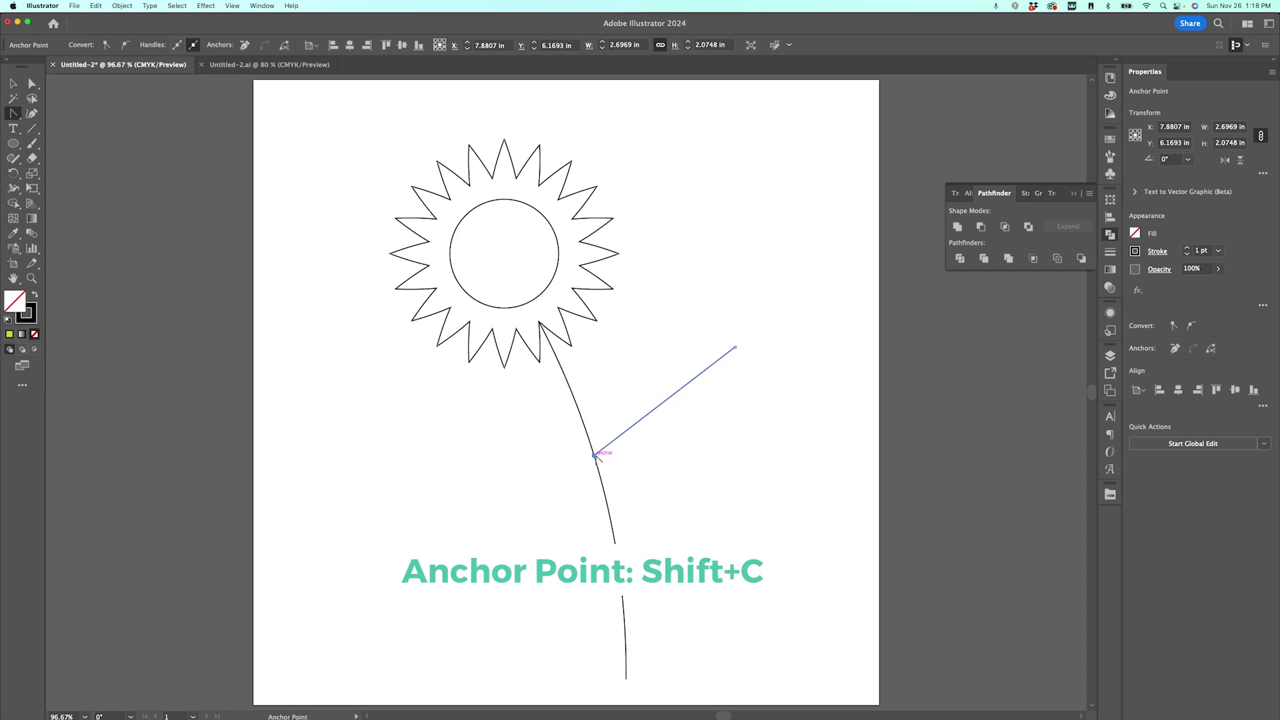
pyautogui.moveTo(595, 456); pyautogui.dragTo(614, 500)
pyautogui.press('super+z')
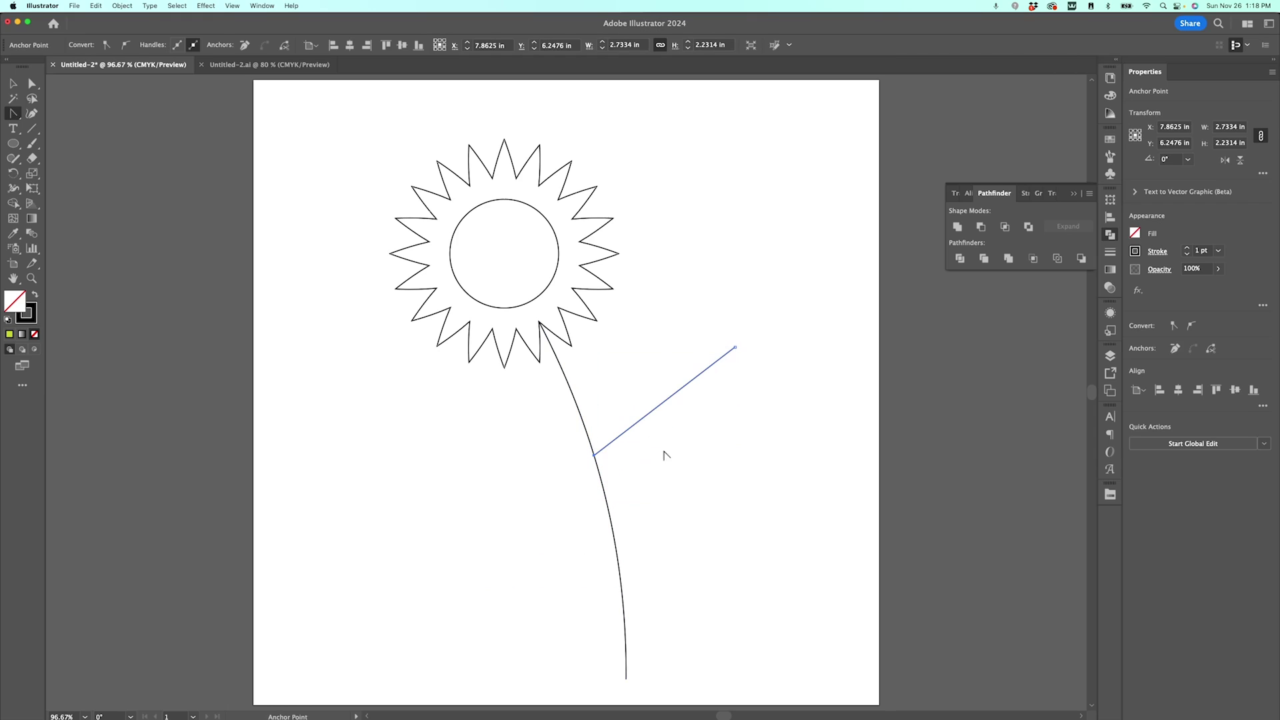
pyautogui.moveTo(667, 401); pyautogui.dragTo(642, 370)
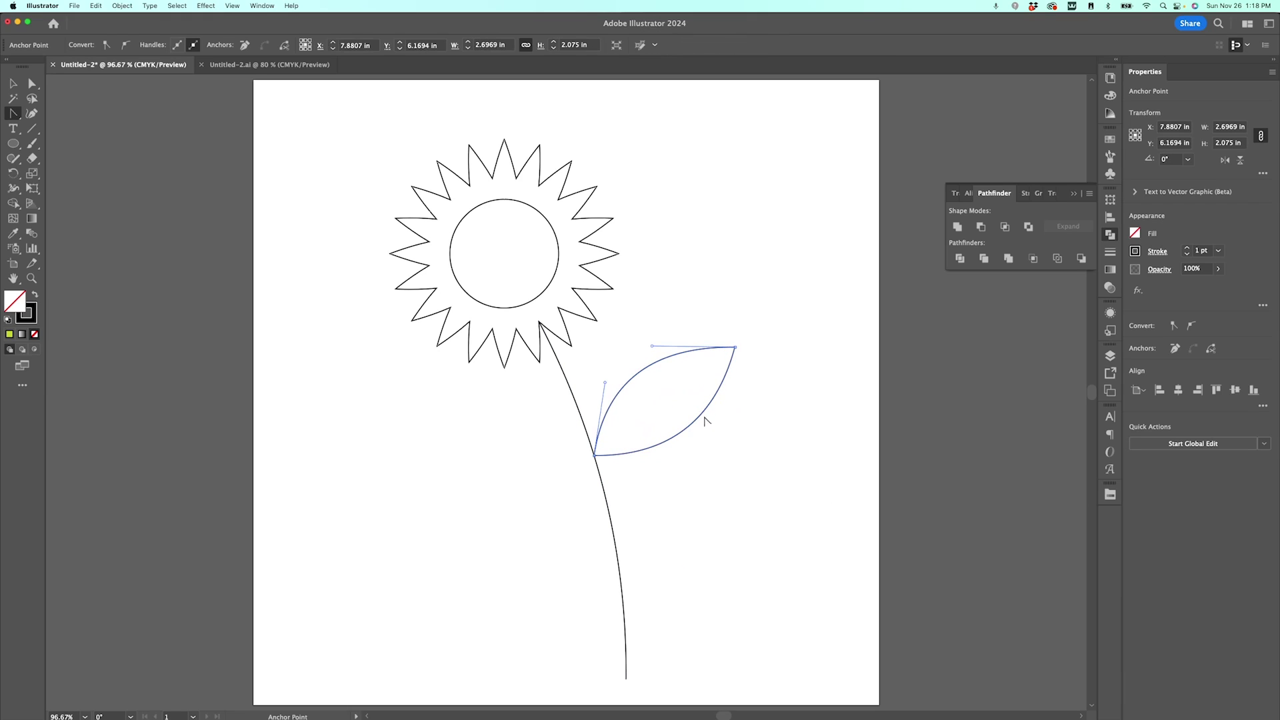
pyautogui.press('v')
pyautogui.click(852, 524)
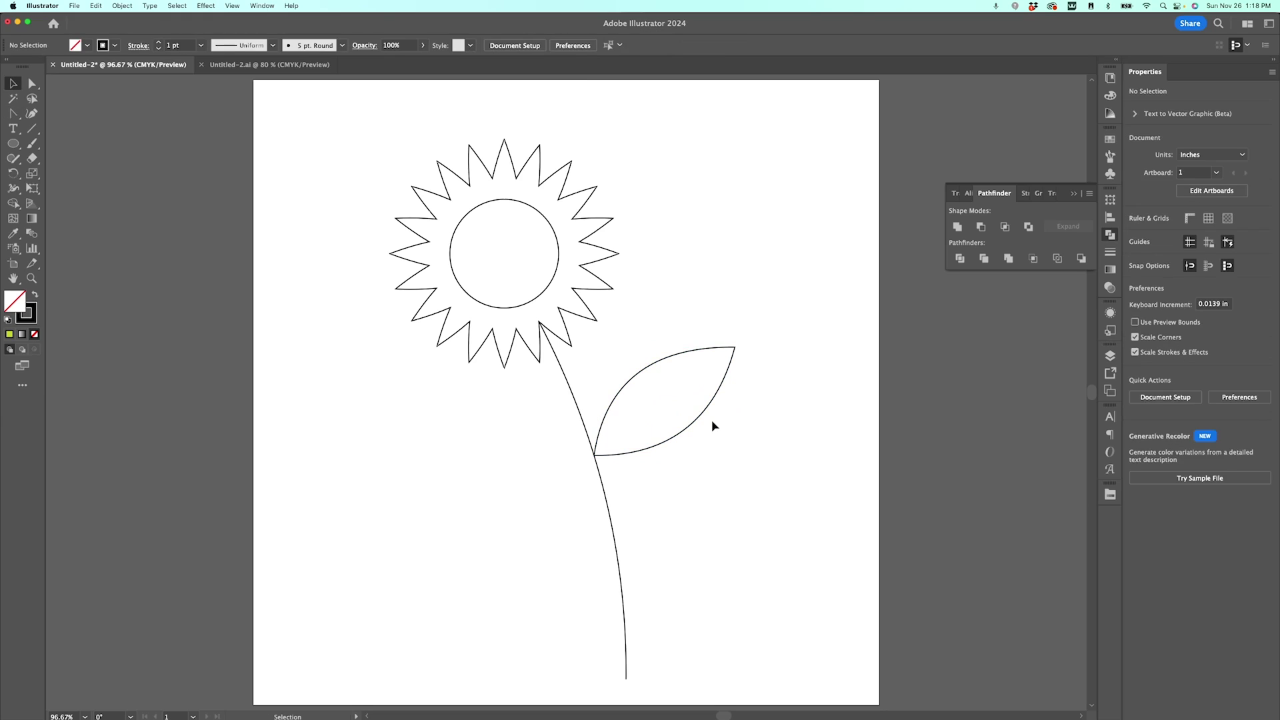
# Fill the leaf with lime green and the petal shape with yellow from the HLMS 2024 swatches.
pyautogui.click(704, 418)
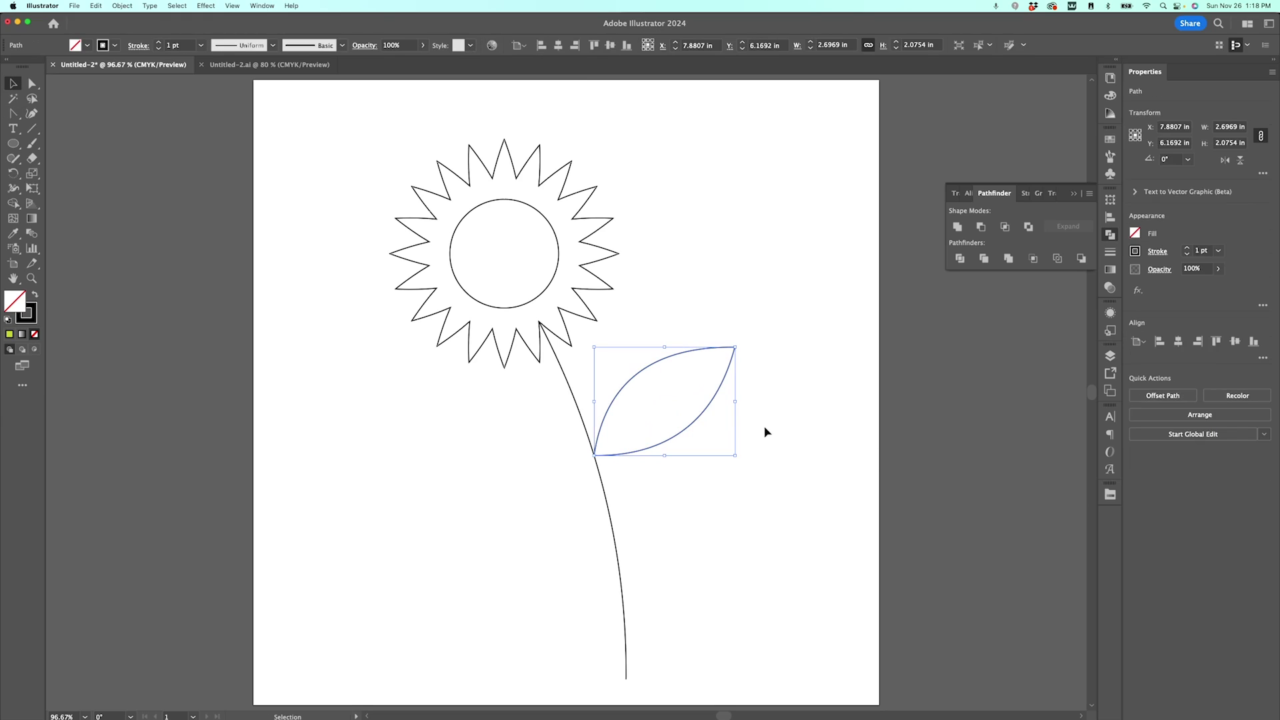
pyautogui.click(1110, 495)
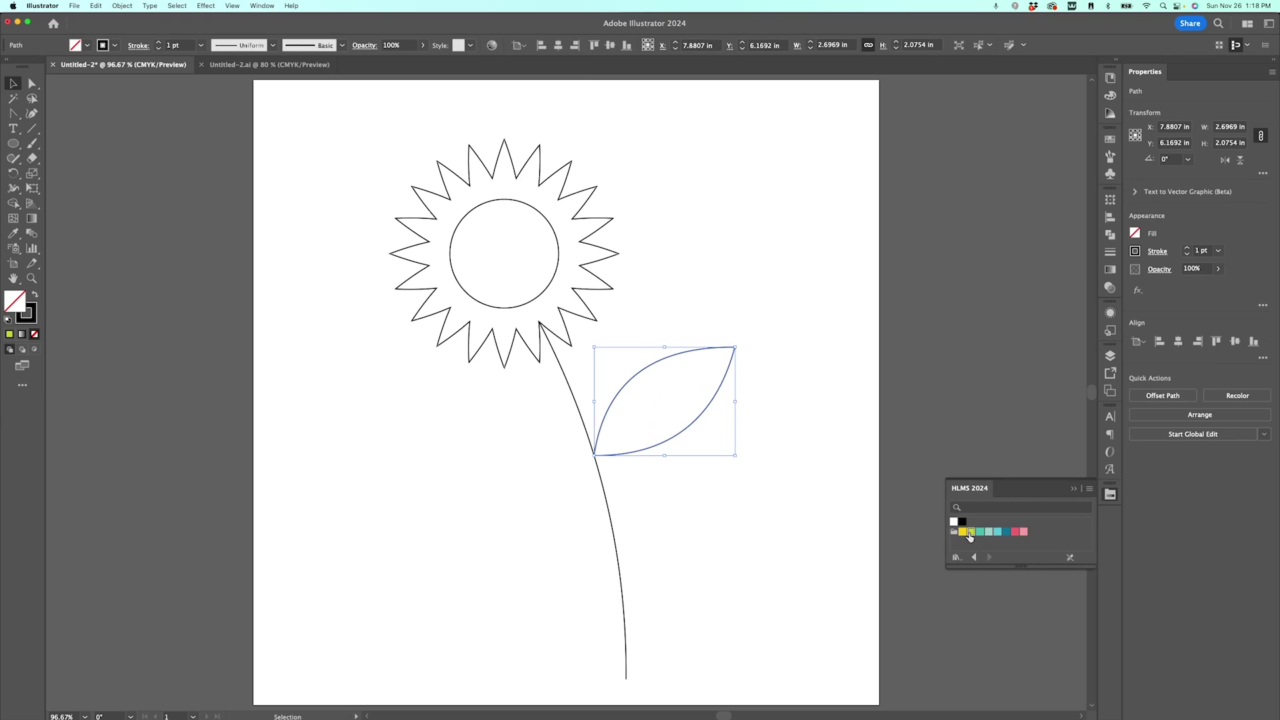
pyautogui.click(972, 531)
pyautogui.click(586, 266)
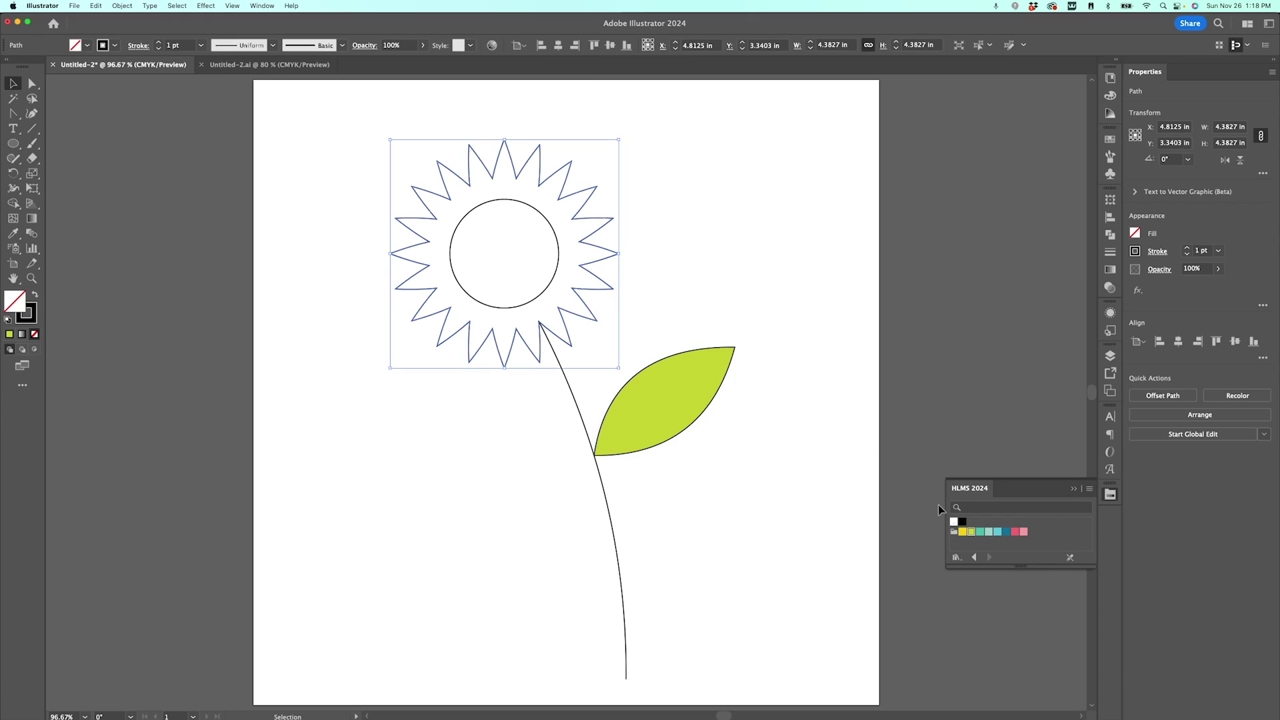
pyautogui.click(963, 533)
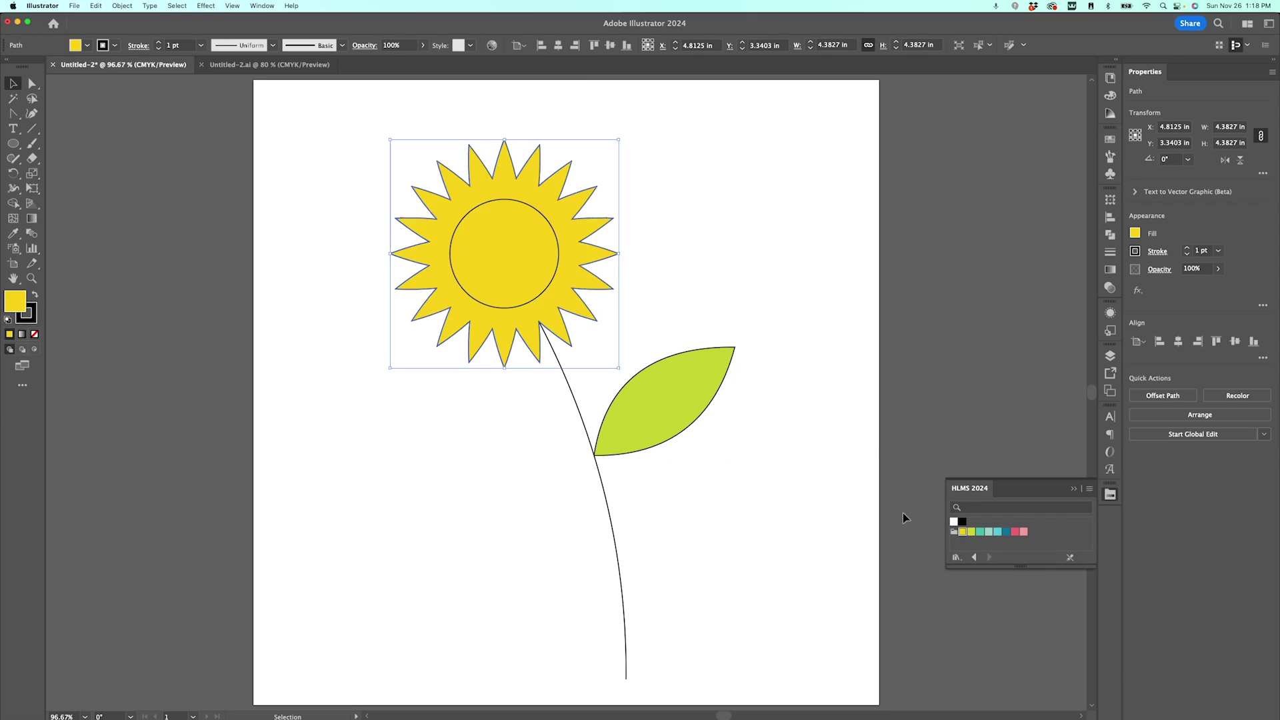
# Fill the flower's centre circle with a dark brown from the document's default swatches.
pyautogui.click(540, 298)
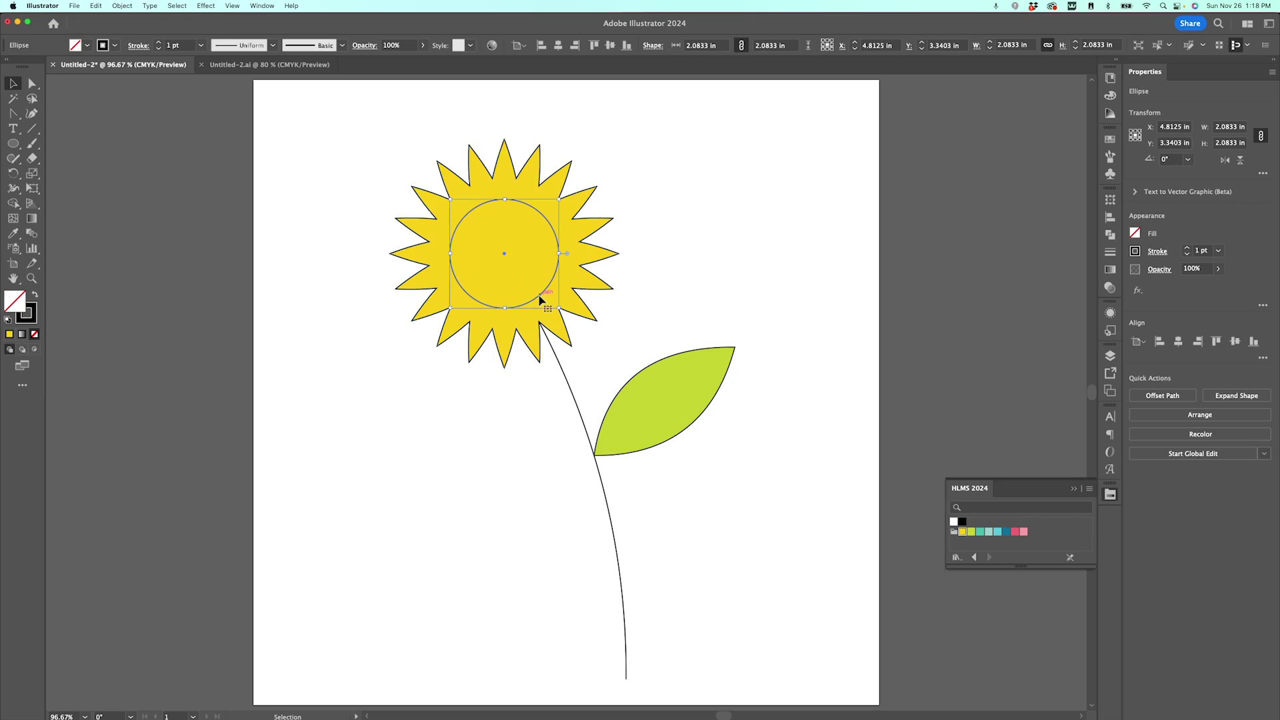
pyautogui.click(87, 46)
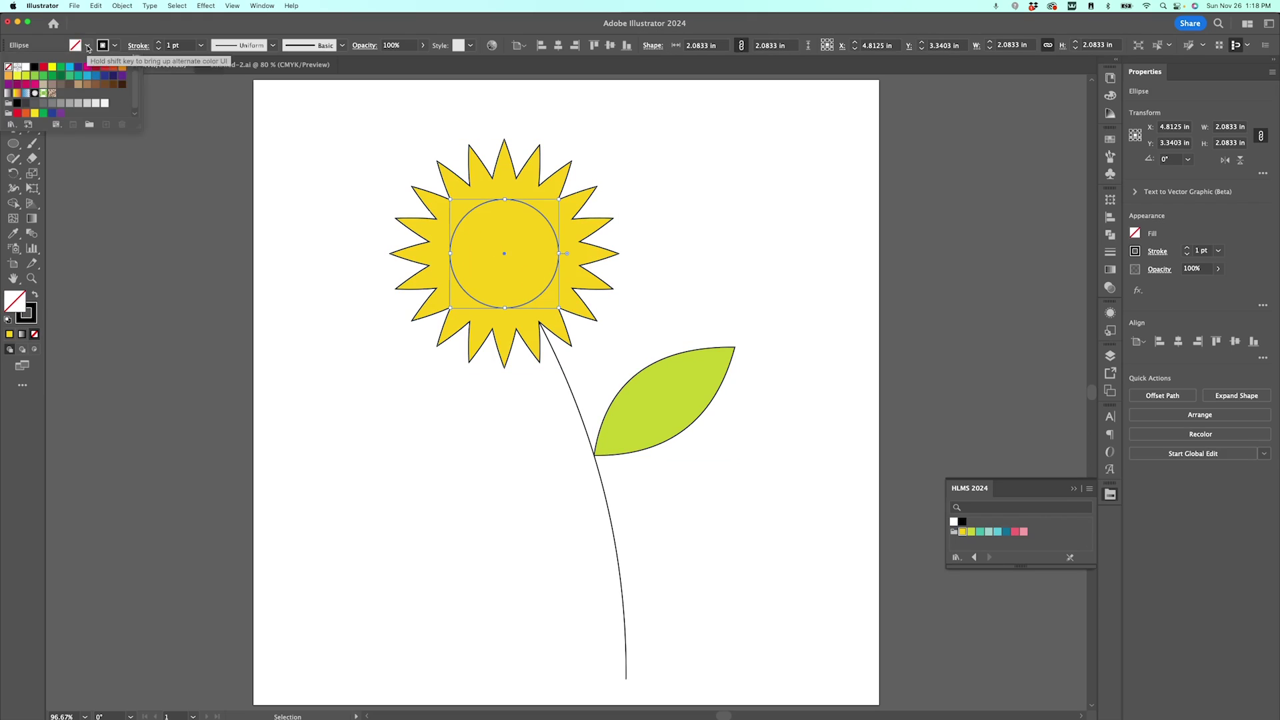
pyautogui.click(105, 85)
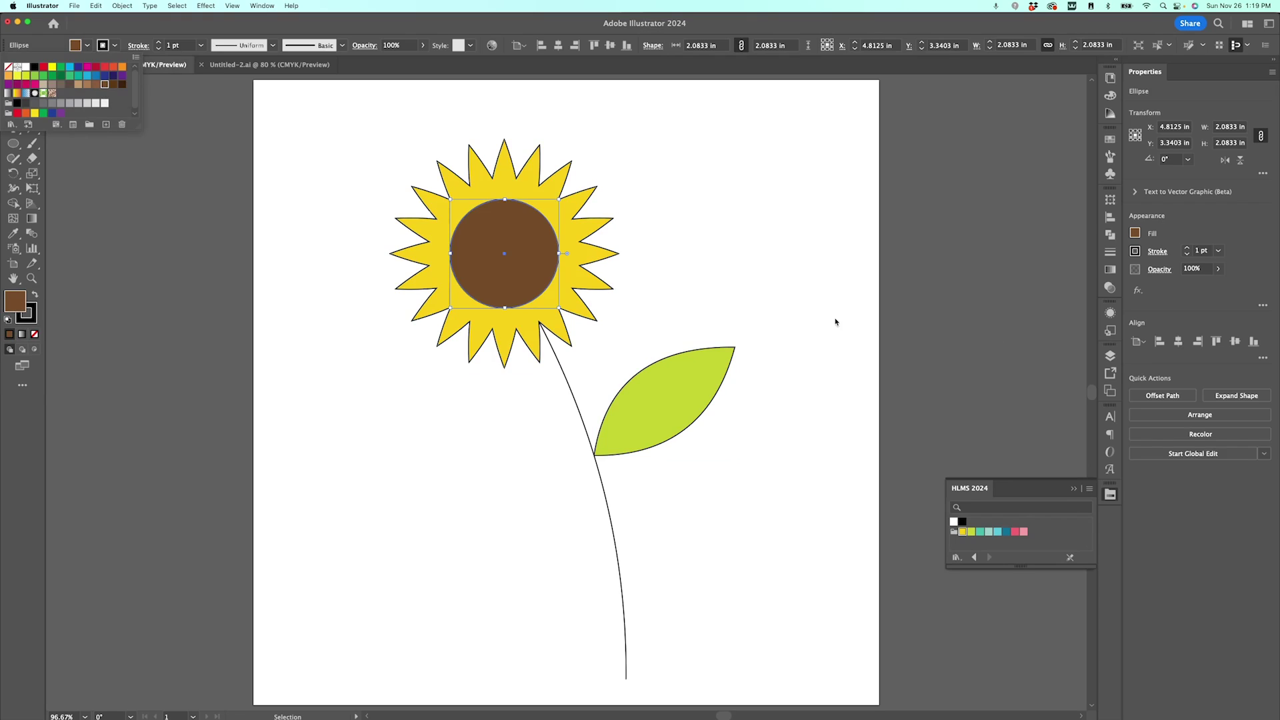
pyautogui.click(782, 314)
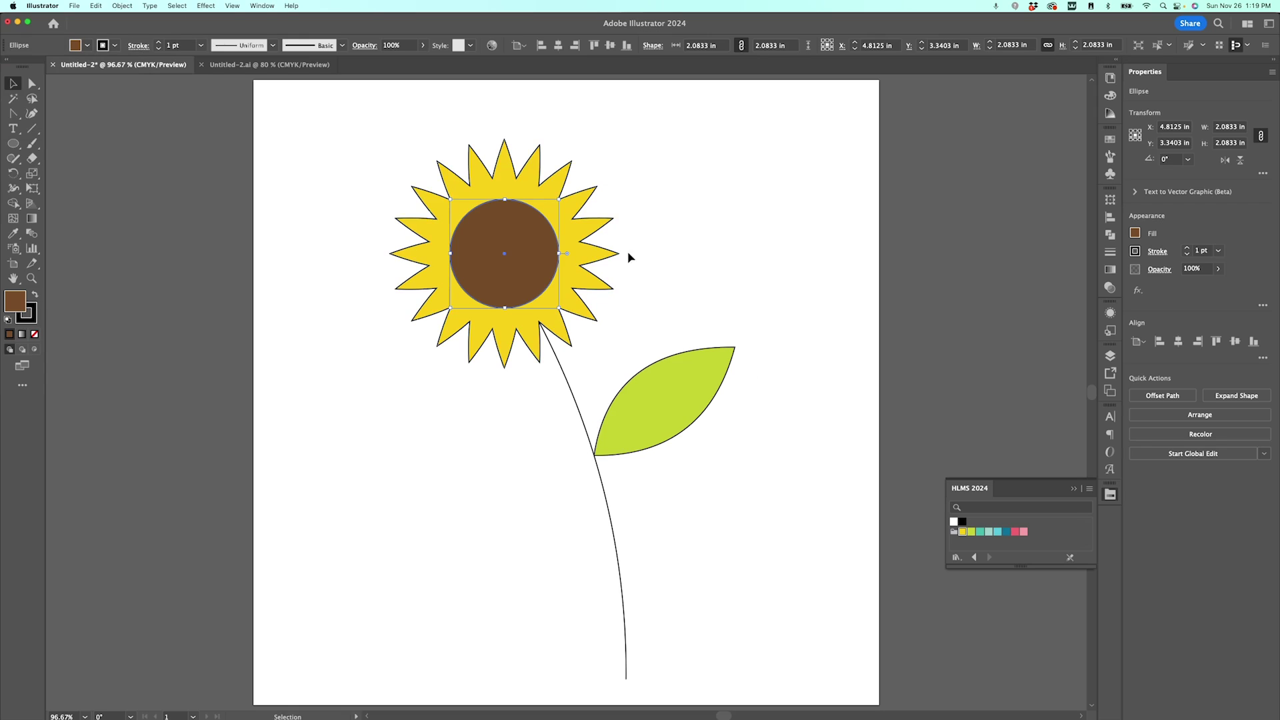
# Remove the stroke from the sunflower's centre circle, petal shape and leaf together, and deselect them.
pyautogui.keyDown('shift'); pyautogui.click(574, 236); pyautogui.keyUp('shift')
pyautogui.keyDown('shift'); pyautogui.click(663, 395); pyautogui.keyUp('shift')
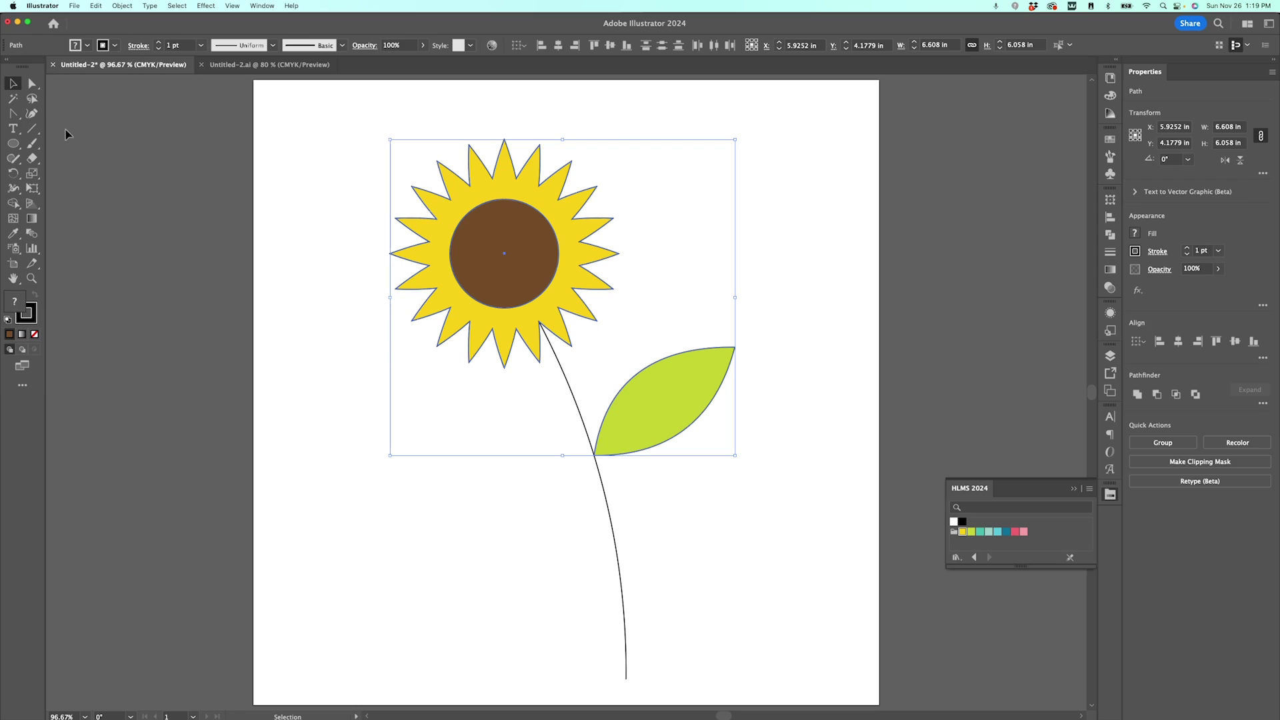
pyautogui.click(116, 45)
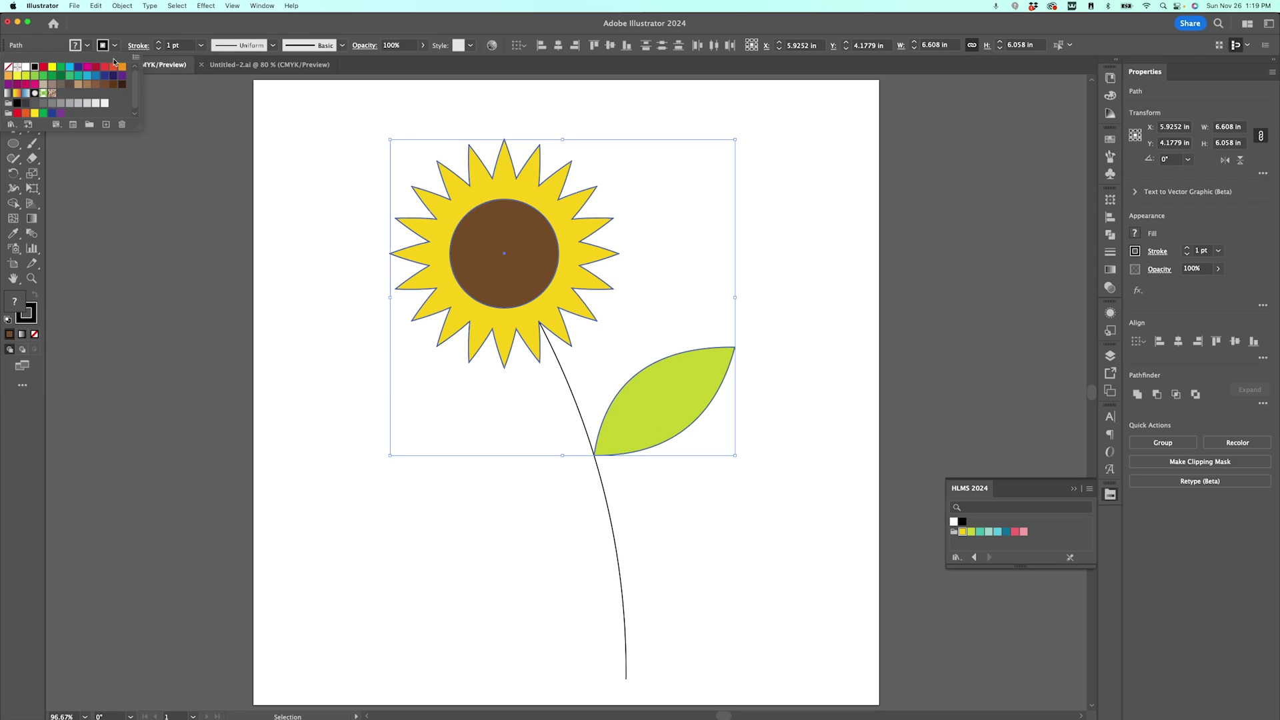
pyautogui.click(9, 68)
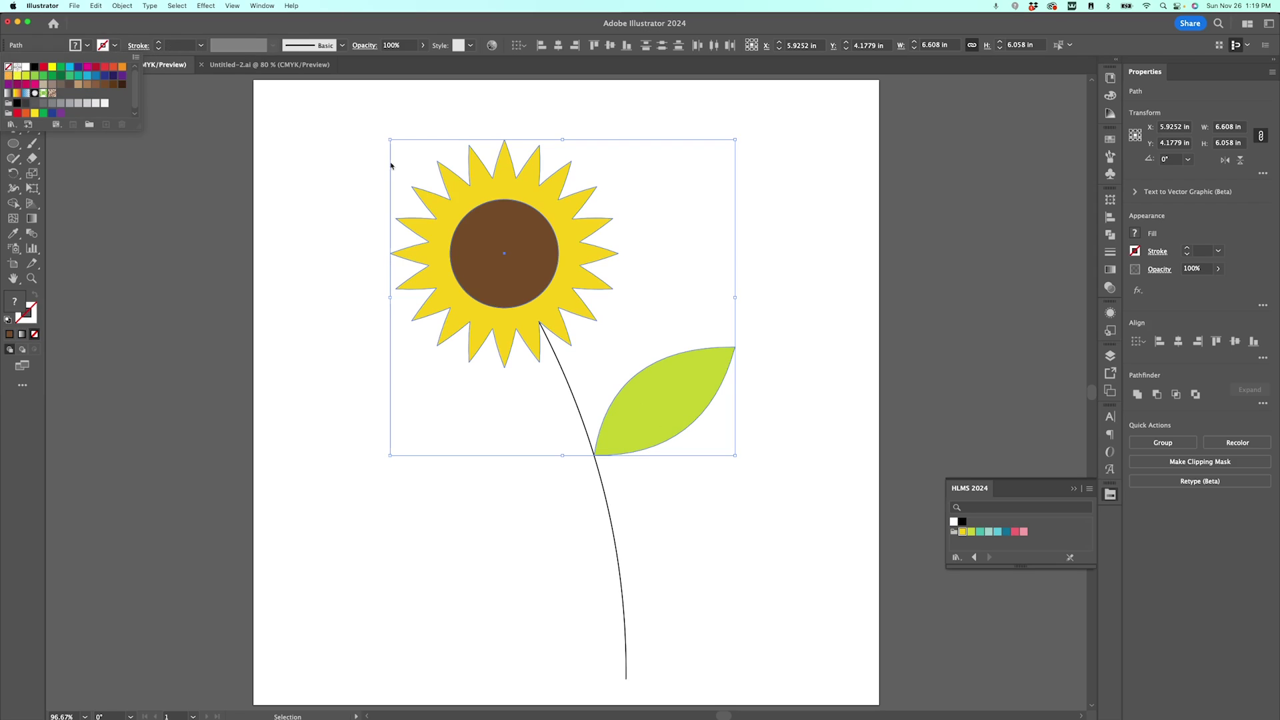
pyautogui.click(834, 279)
# Thicken the curved stem path's stroke to 20 pt.
pyautogui.click(580, 411)
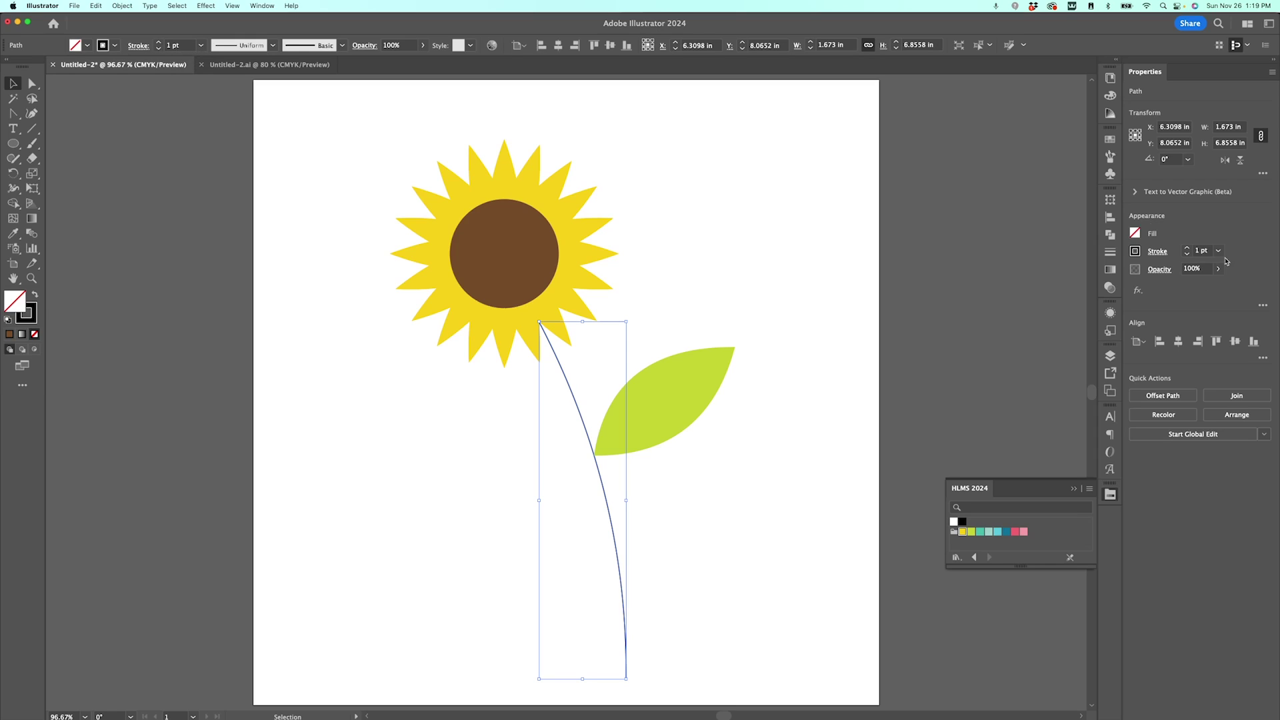
pyautogui.click(1187, 248)
pyautogui.click(1187, 248)
pyautogui.click(1187, 248)
pyautogui.click(1187, 248)
pyautogui.click(1187, 249)
pyautogui.click(1187, 248)
pyautogui.click(1187, 248)
pyautogui.click(1187, 248)
pyautogui.click(1187, 248)
pyautogui.click(1187, 249)
pyautogui.click(1187, 248)
pyautogui.click(1188, 248)
pyautogui.click(1187, 249)
pyautogui.click(1187, 249)
pyautogui.click(1187, 248)
pyautogui.click(1187, 249)
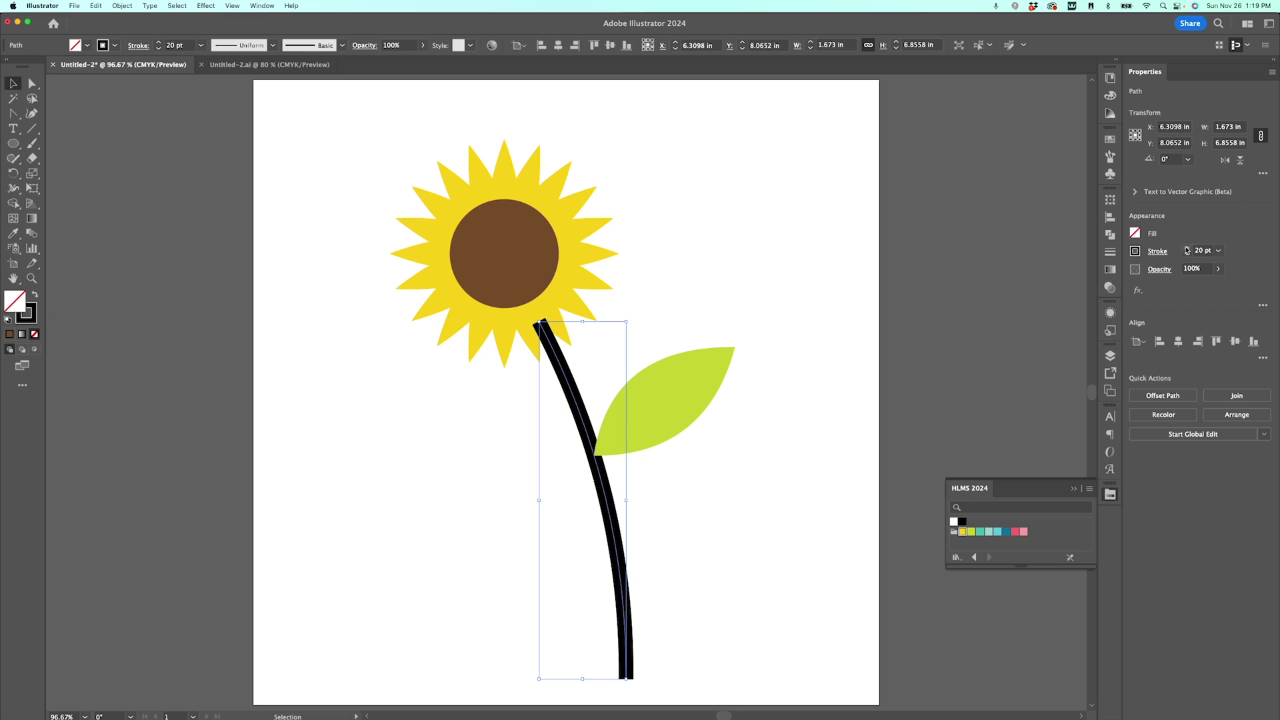
# Give the stem's stroke round caps at both ends.
pyautogui.click(1110, 253)
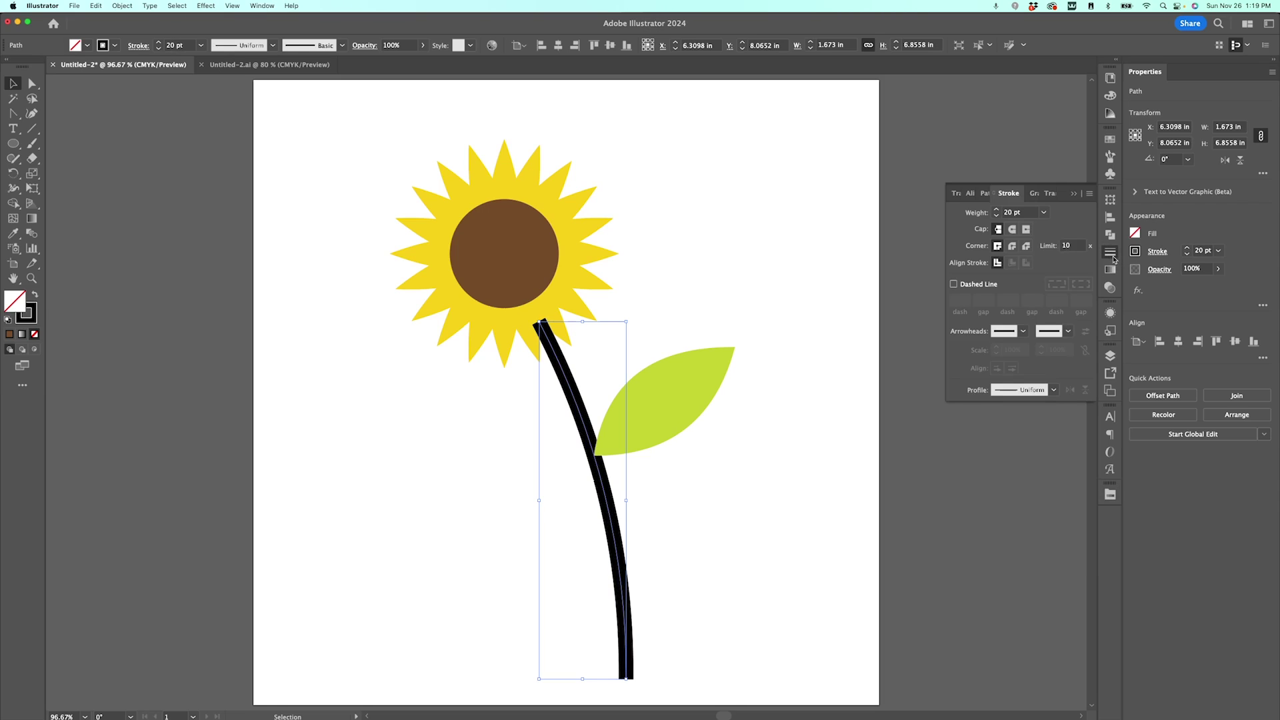
pyautogui.click(262, 6)
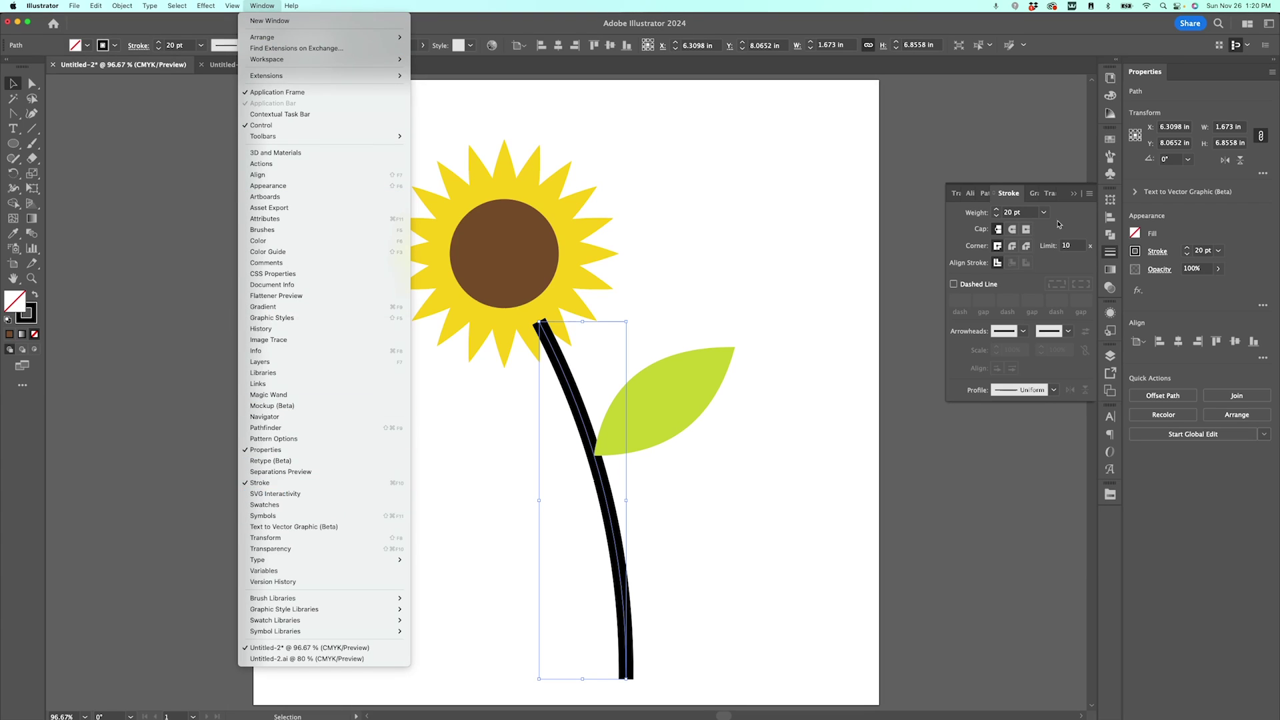
pyautogui.click(1009, 194)
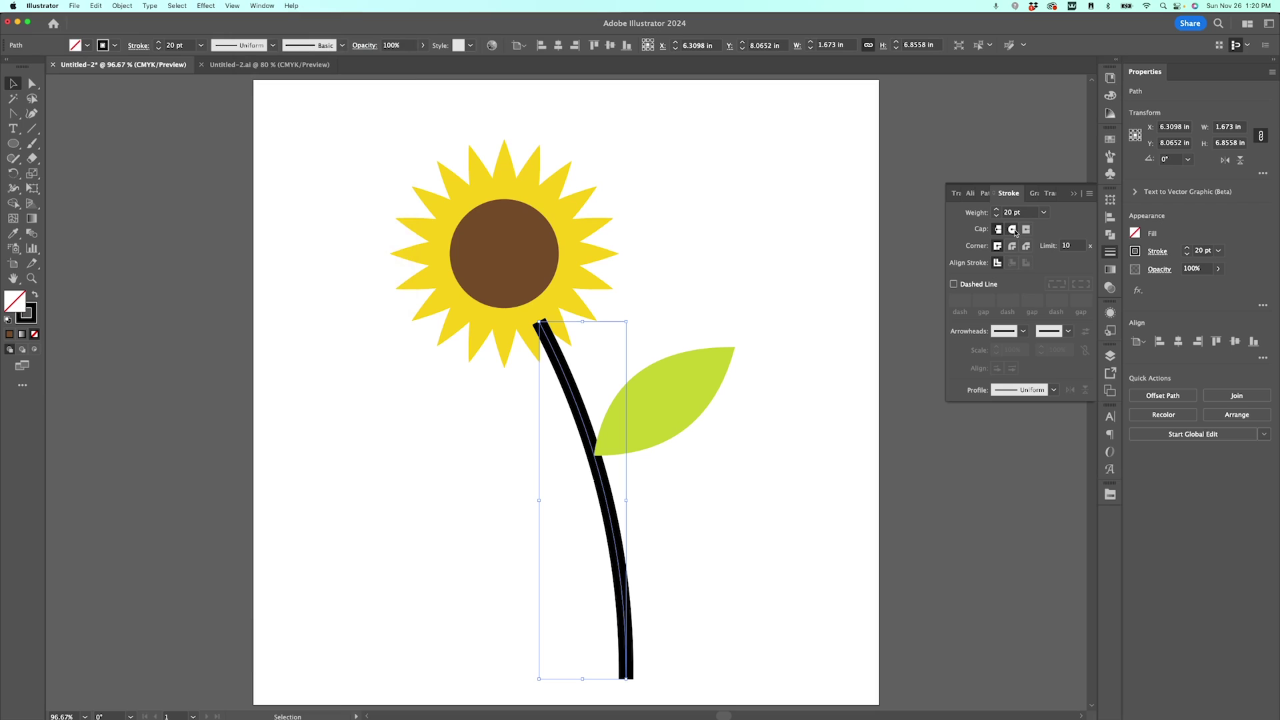
pyautogui.click(1013, 229)
# Expand the stem's fill and stroke into a shape and fill it with the lime green from the HLMS 2024 swatches.
pyautogui.click(120, 5)
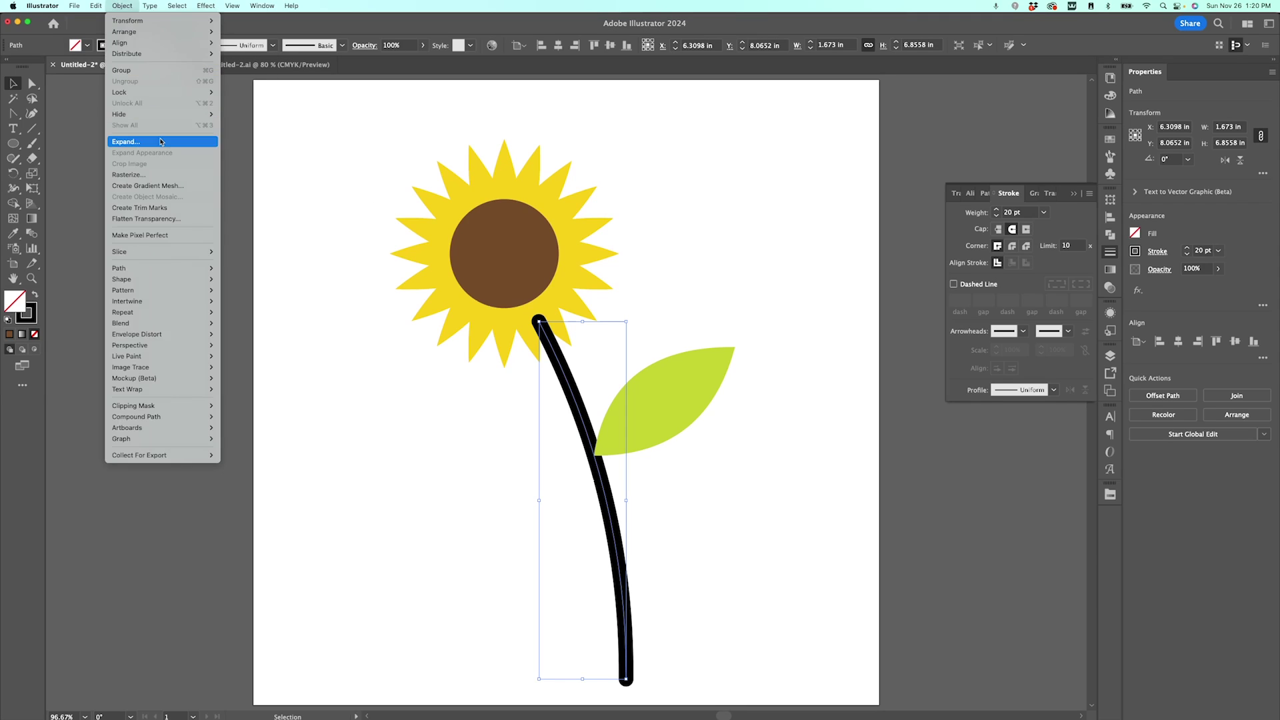
pyautogui.click(126, 142)
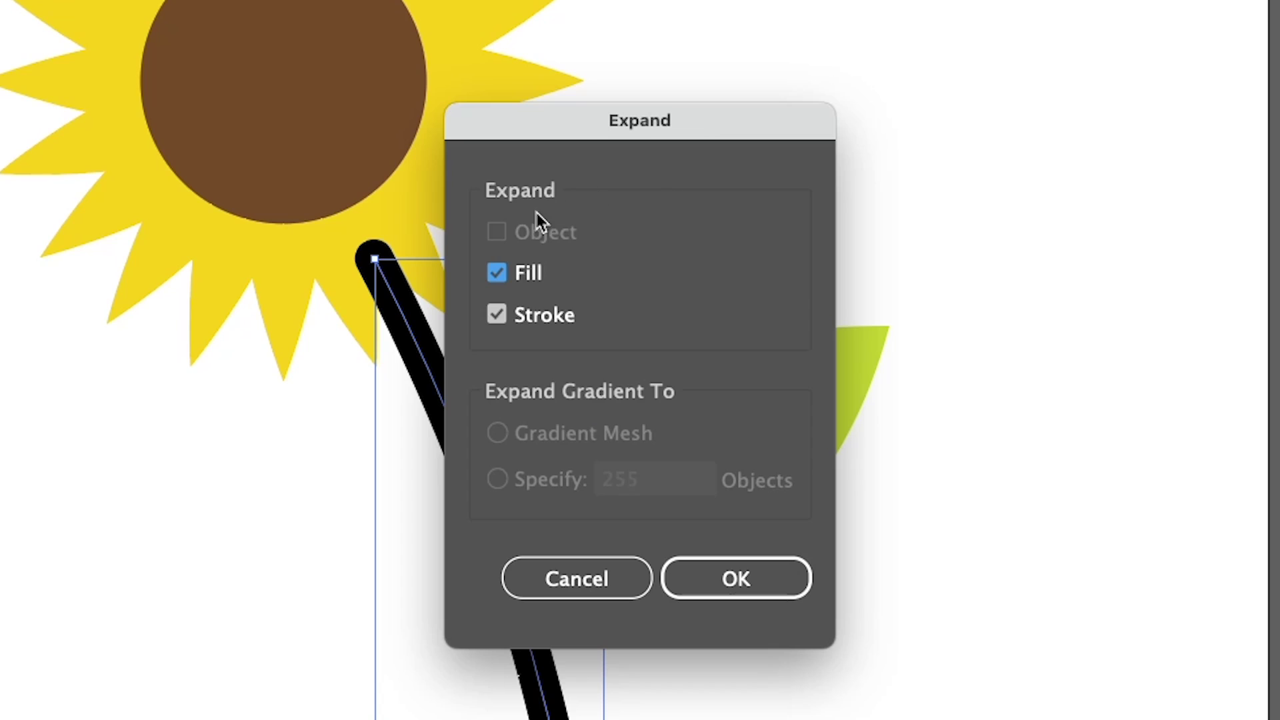
pyautogui.click(766, 582)
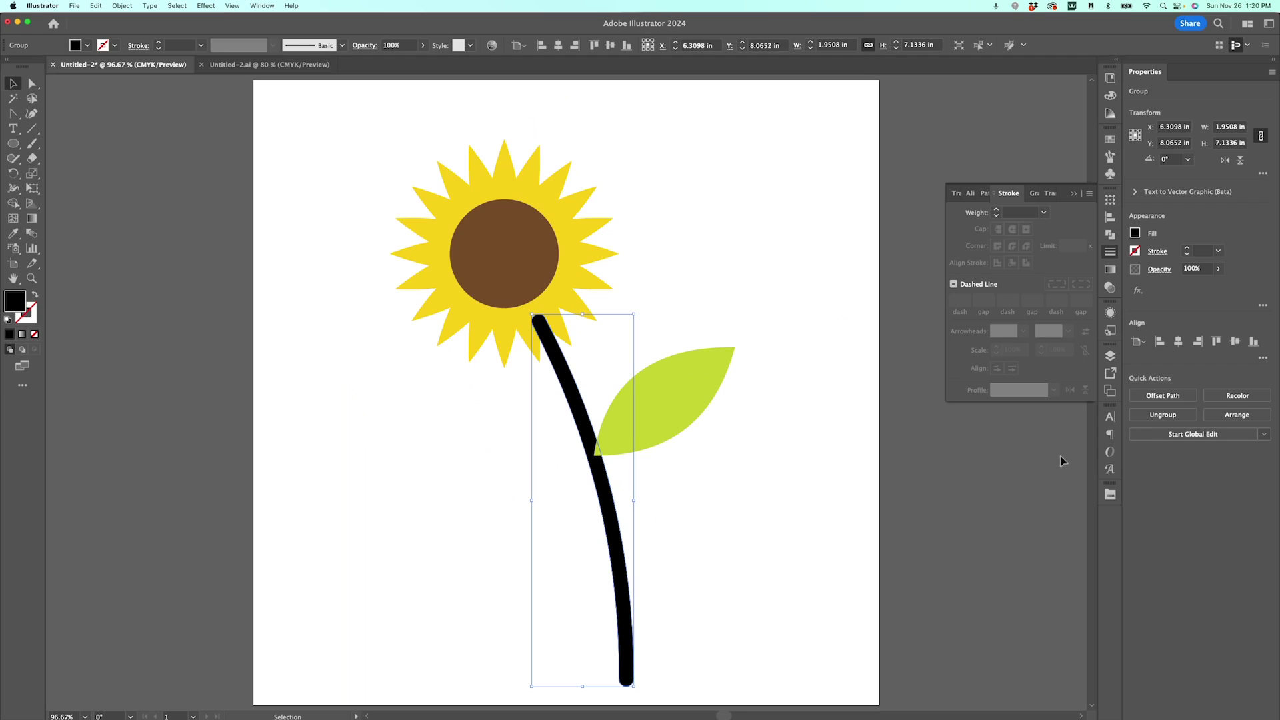
pyautogui.click(1110, 494)
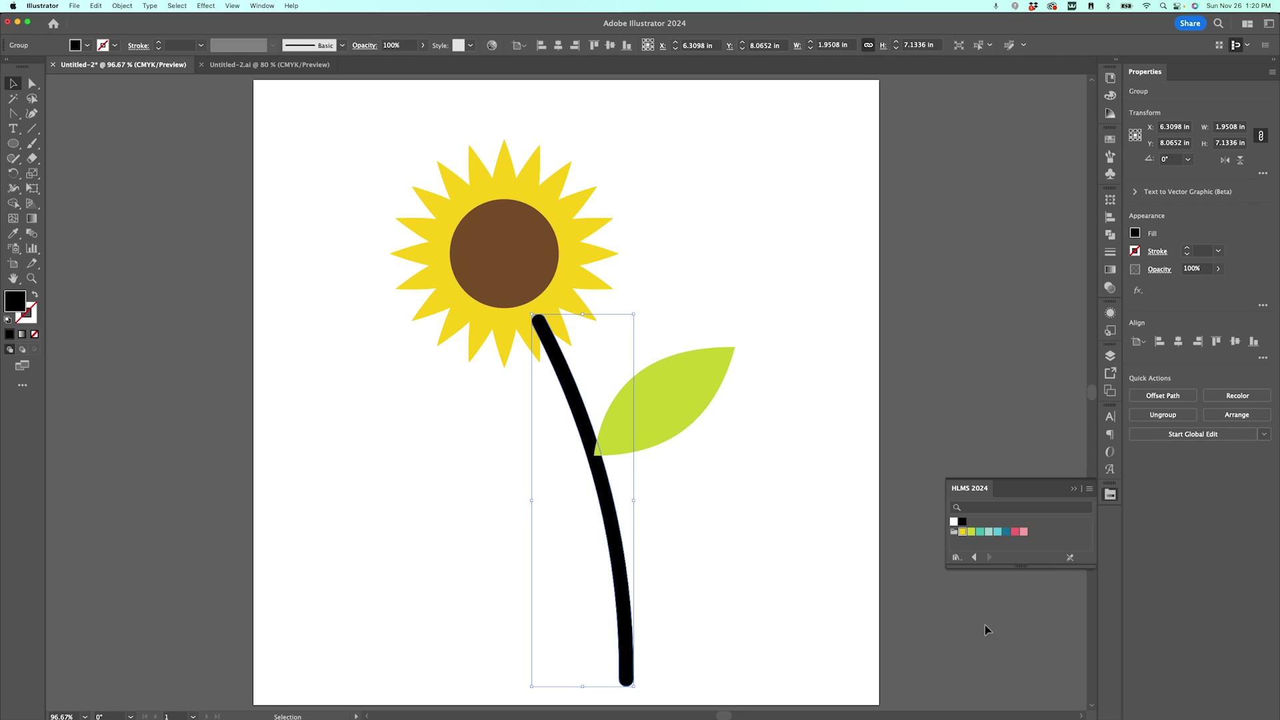
pyautogui.click(972, 532)
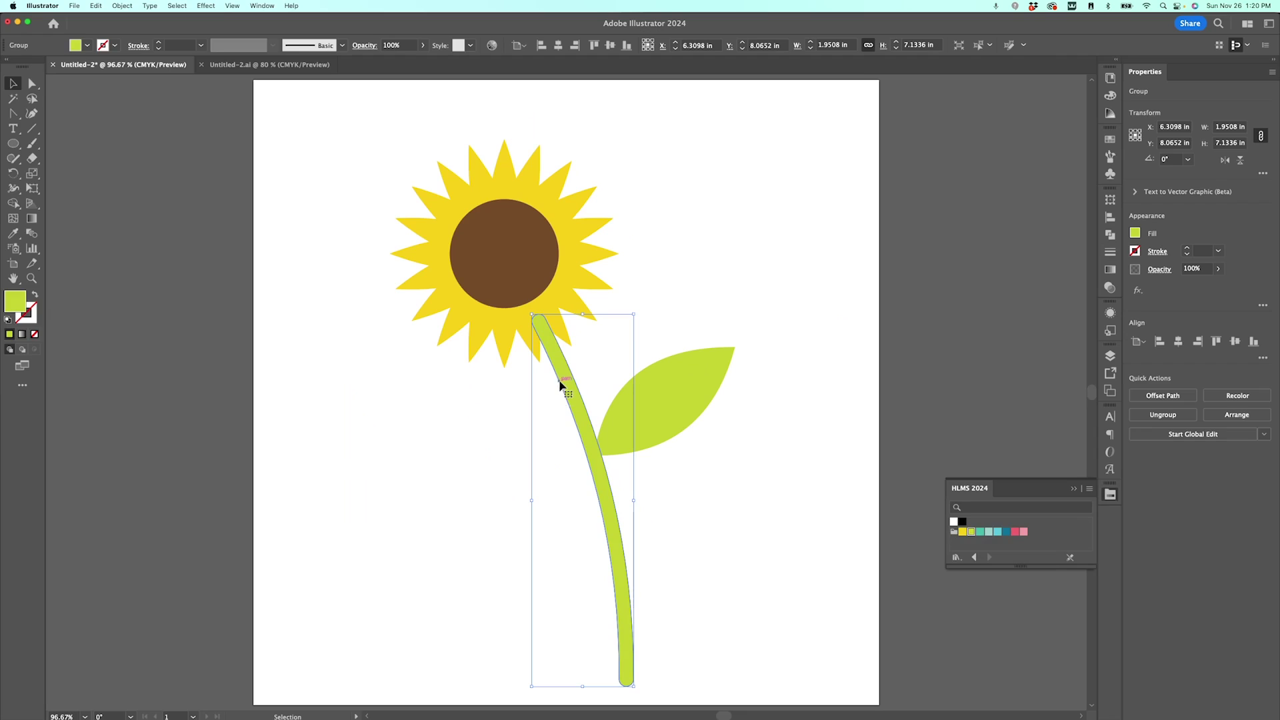
# Unite the stem and the leaf into a single shape with Pathfinder and deselect it.
pyautogui.keyDown('shift'); pyautogui.click(686, 402); pyautogui.keyUp('shift')
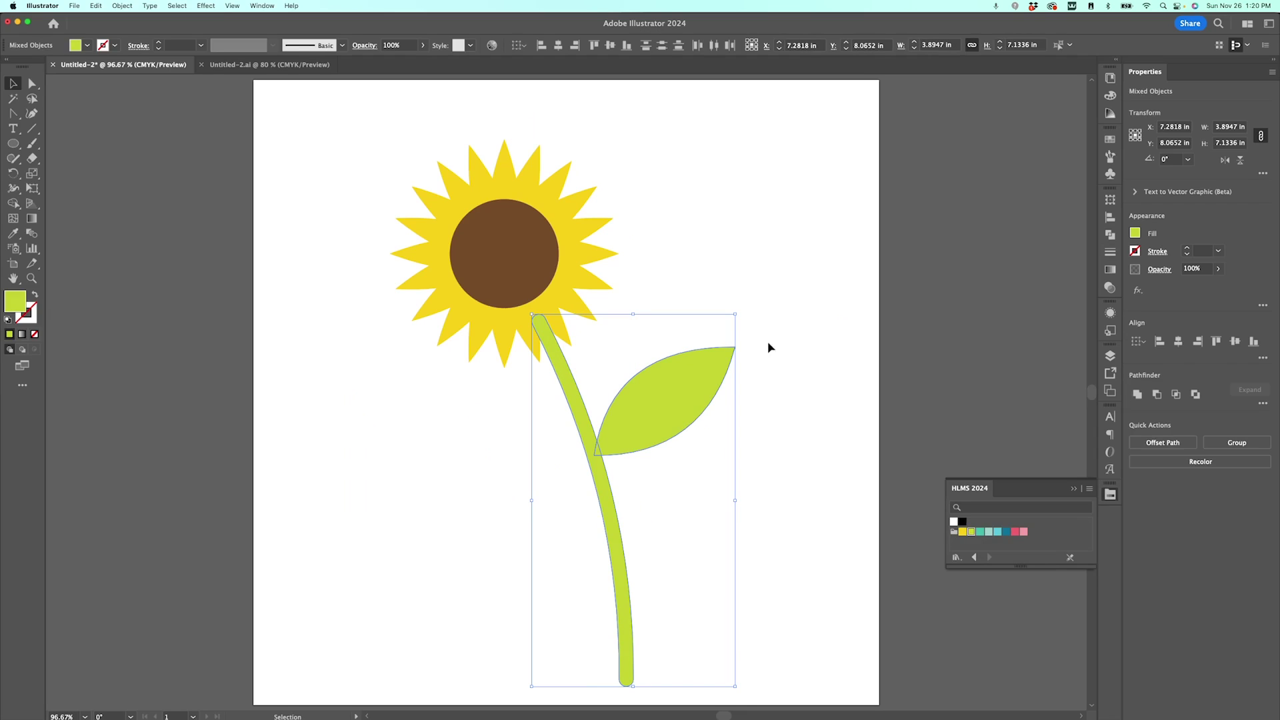
pyautogui.click(1111, 235)
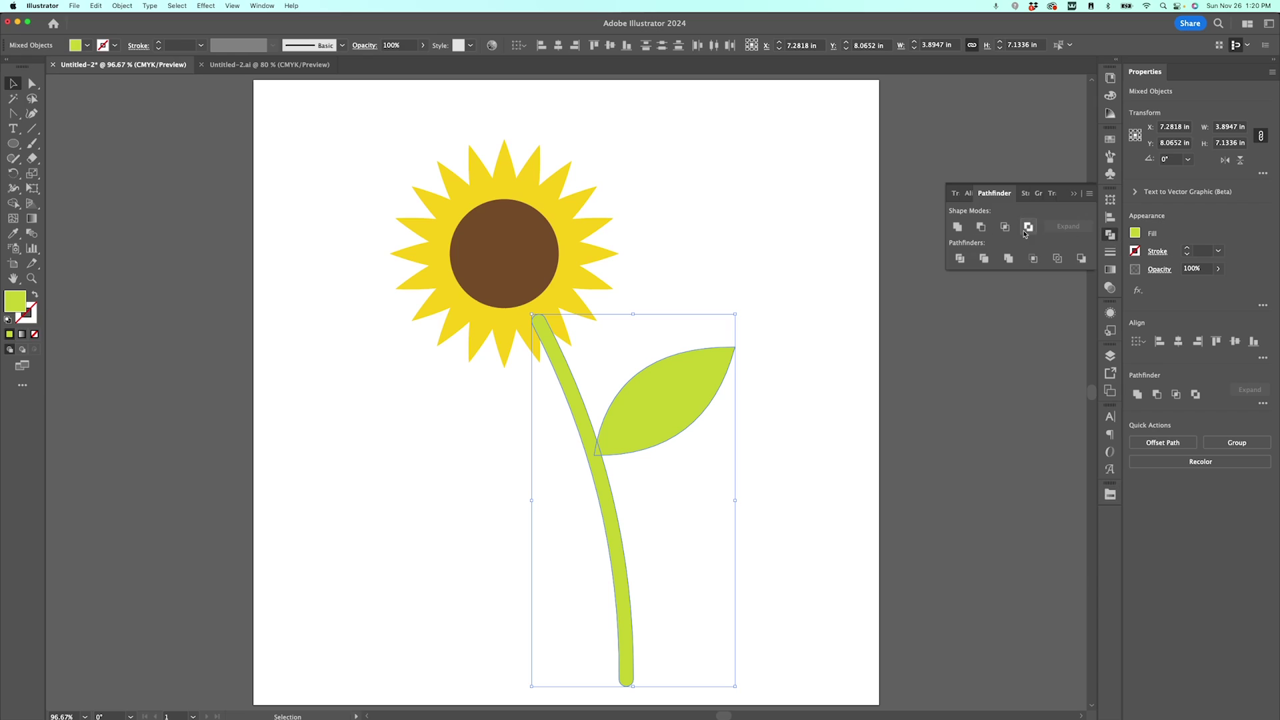
pyautogui.click(959, 228)
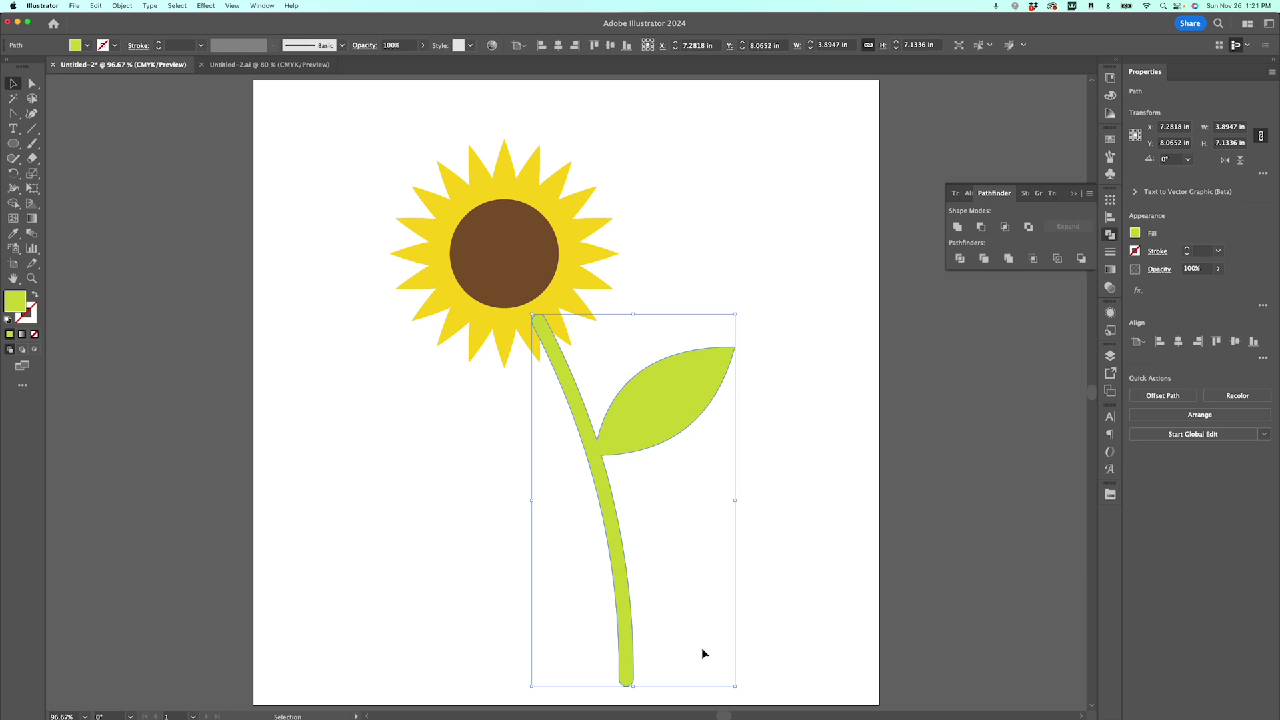
pyautogui.click(831, 574)
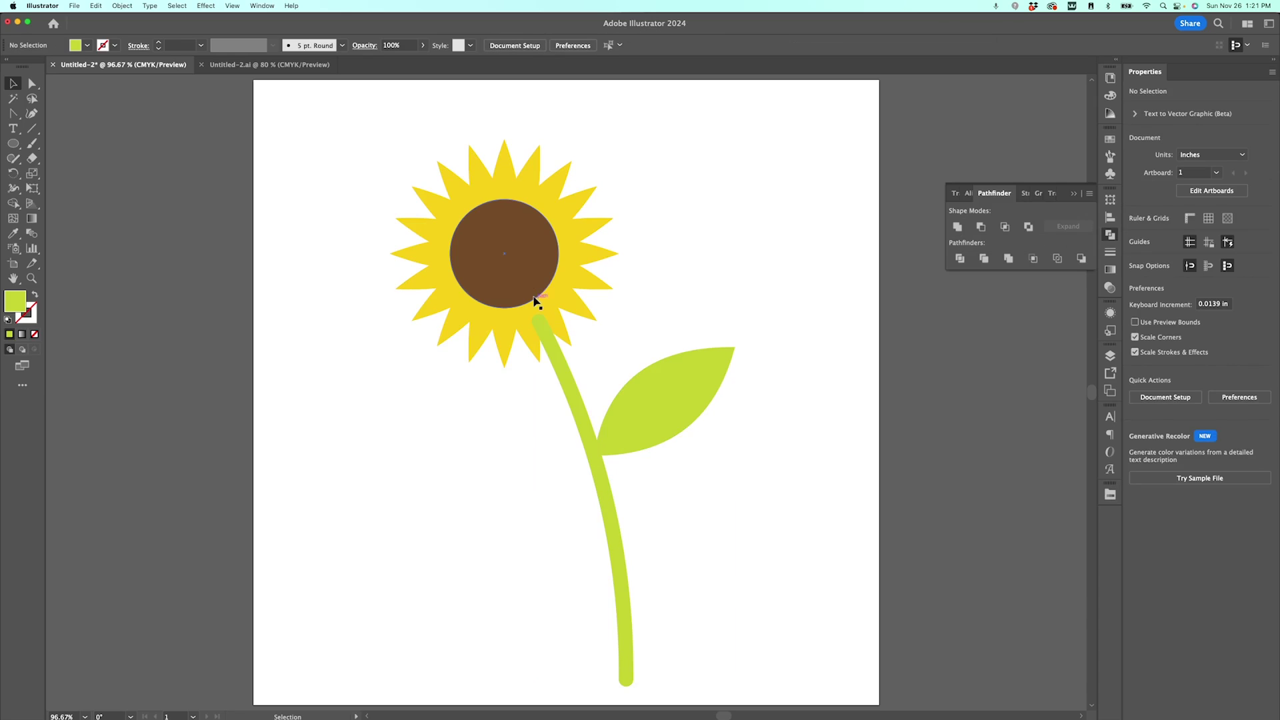
# Send the united stem and leaf shape to the back, behind the flower, and deselect it.
pyautogui.click(676, 423)
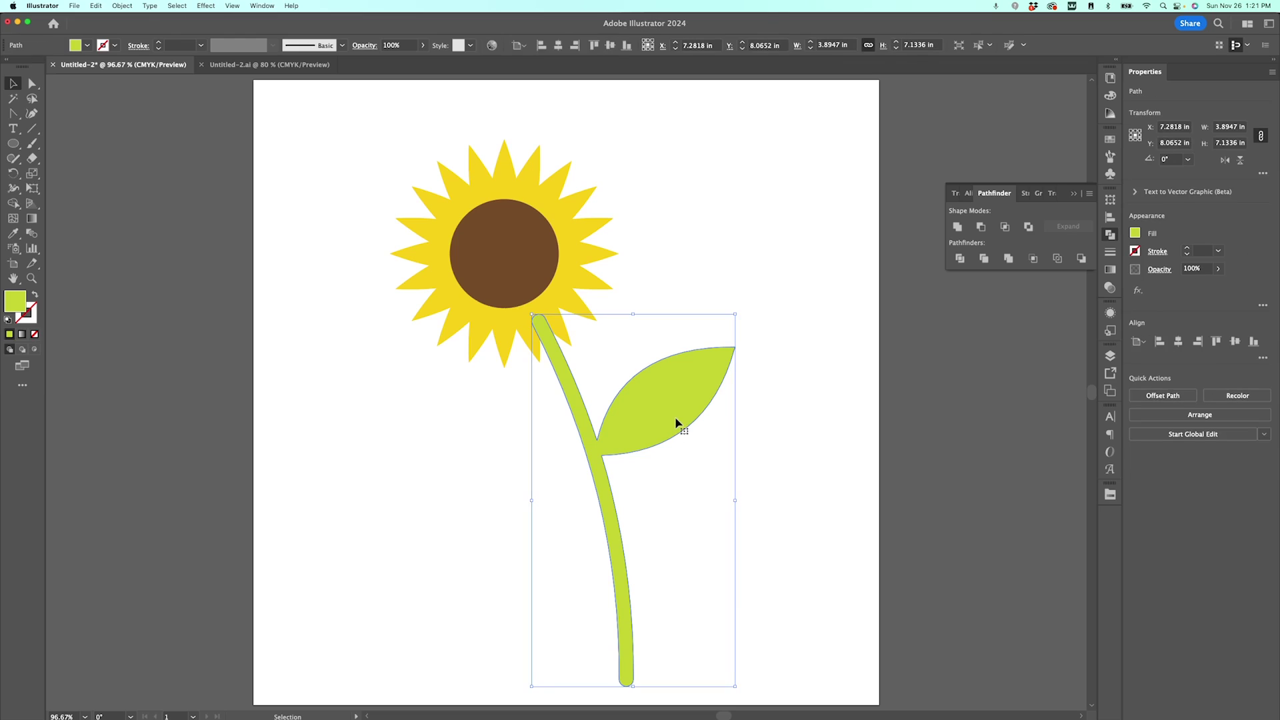
pyautogui.click(123, 7)
pyautogui.moveTo(134, 31)
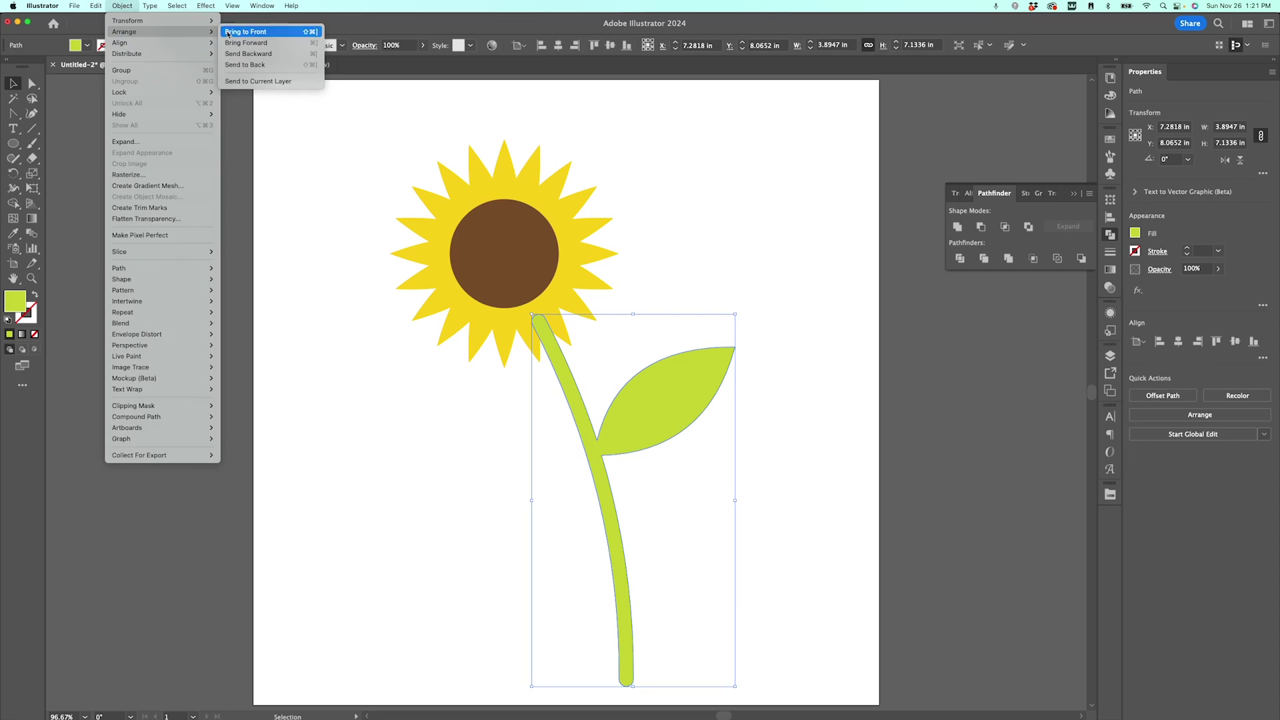
pyautogui.click(256, 66)
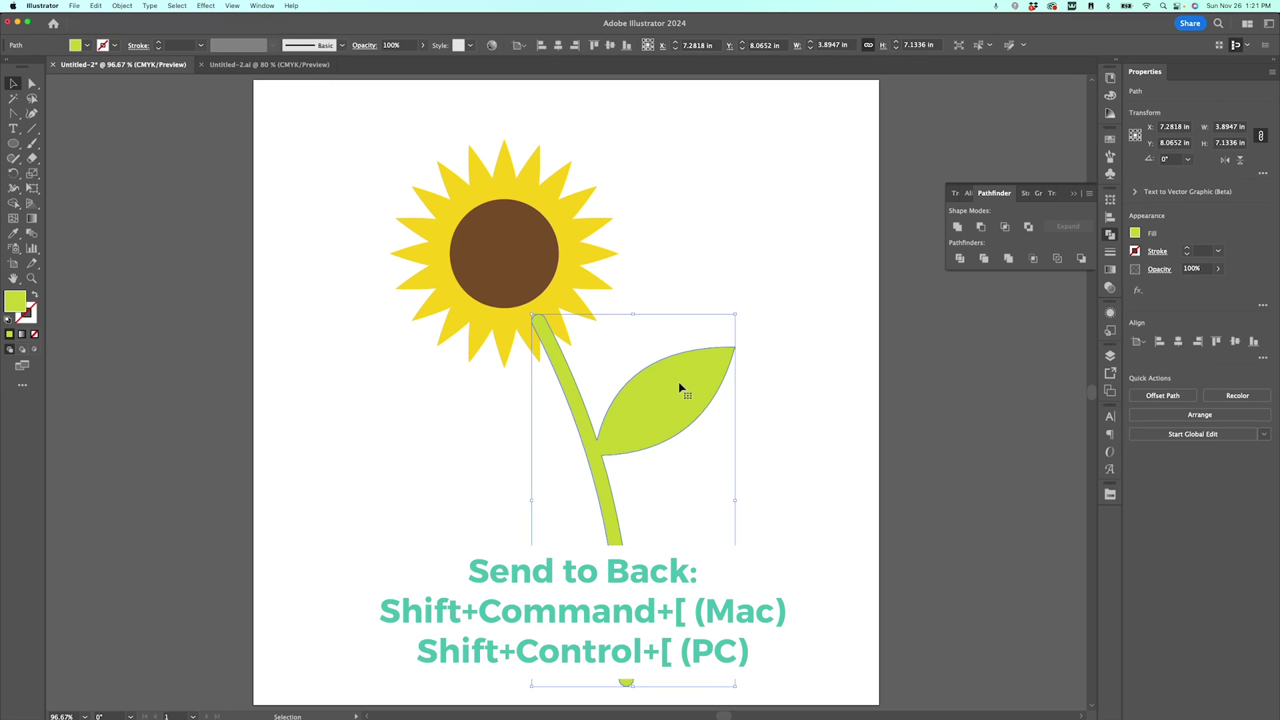
pyautogui.press('super')
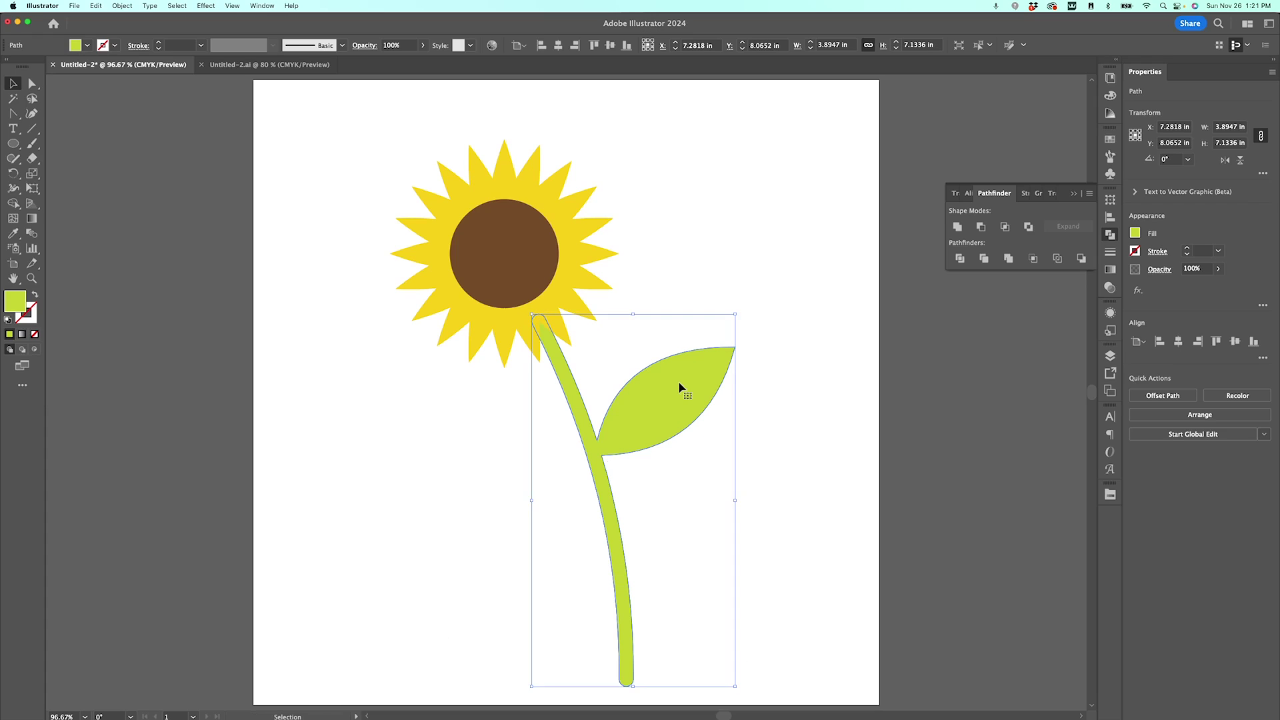
pyautogui.click(651, 233)
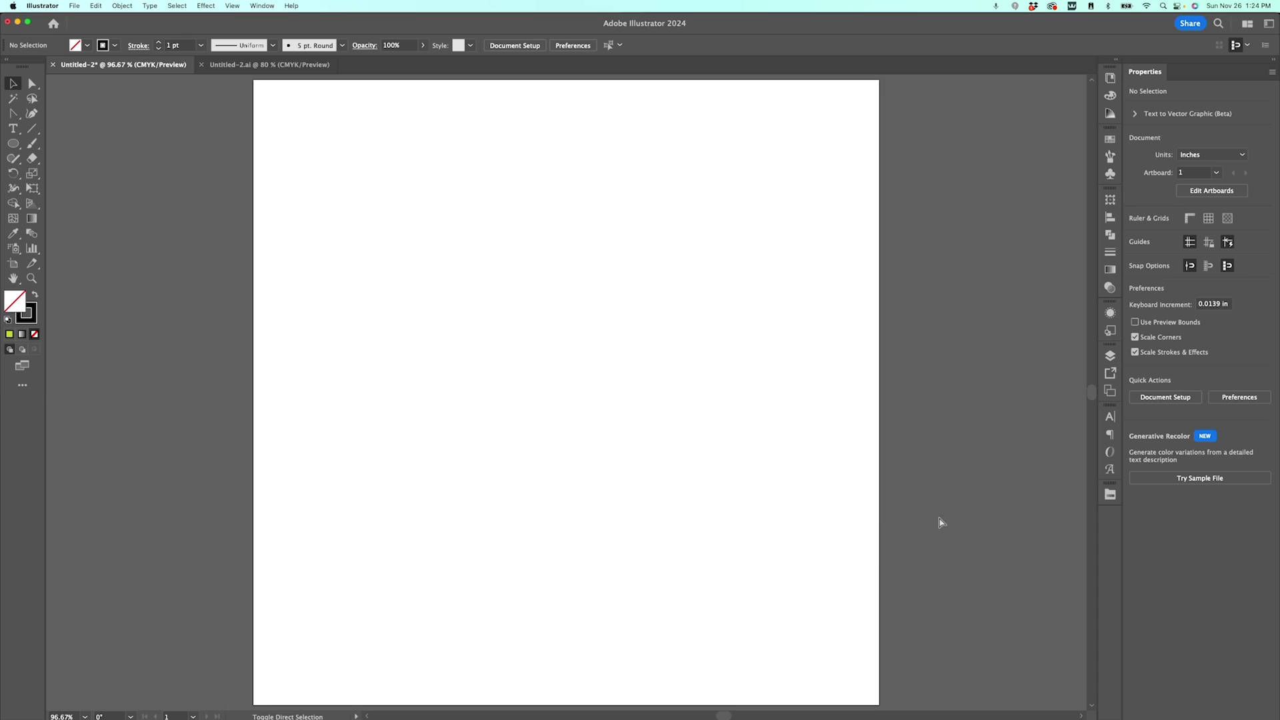
# Place the image Apple.webp at about 10.29 by 12 in and move it horizontally to roughly the artboard's centre.
pyautogui.press('super+shift+p')
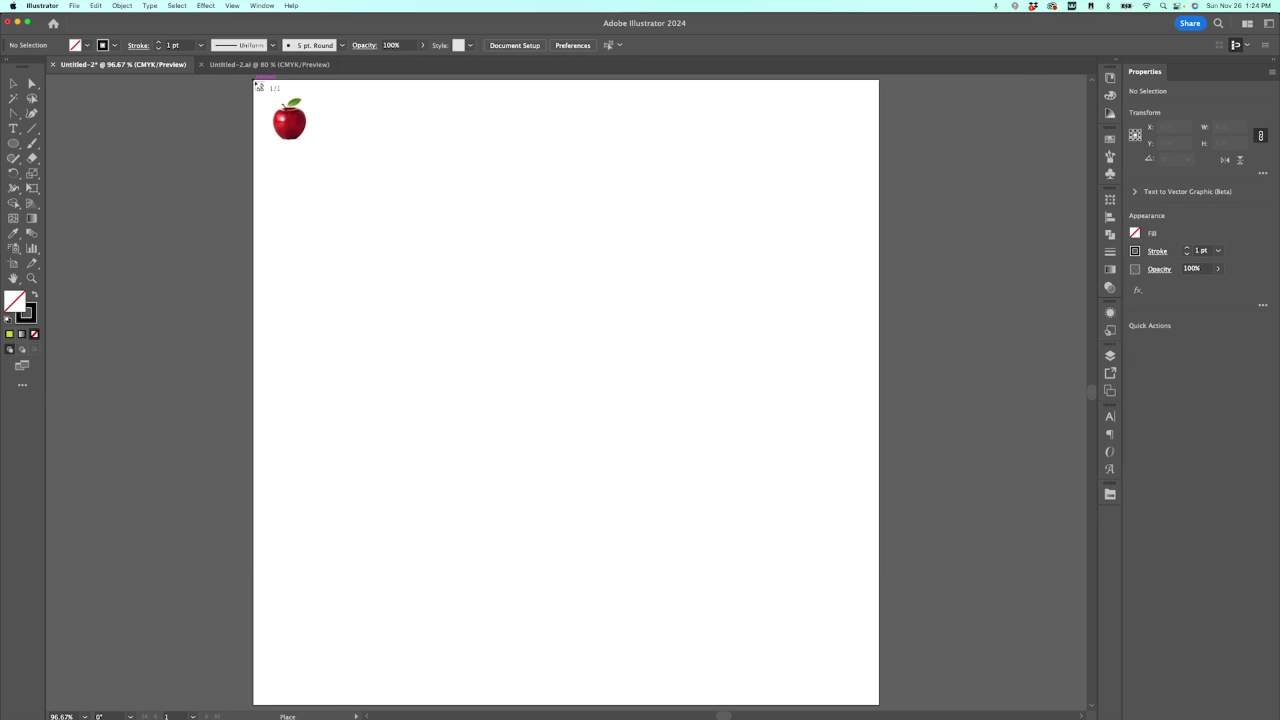
pyautogui.moveTo(256, 85); pyautogui.dragTo(900, 714)
pyautogui.moveTo(609, 498); pyautogui.dragTo(655, 496)
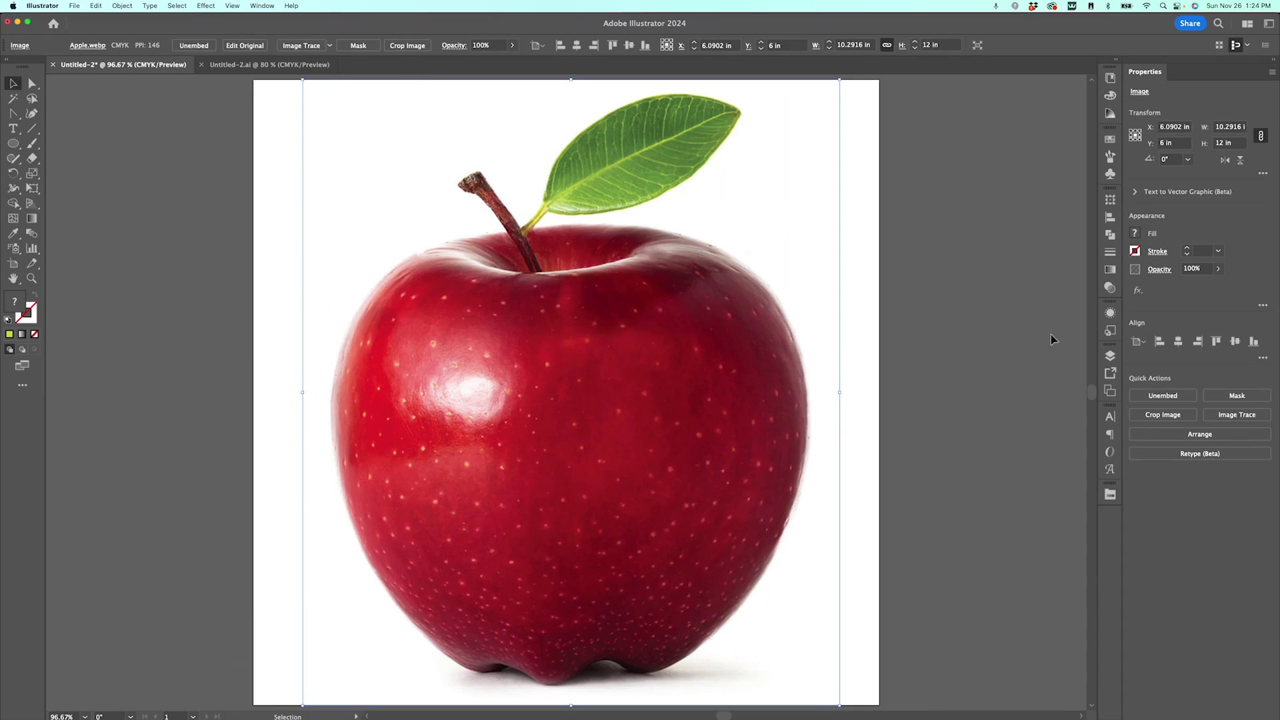
# Set the placed apple image's opacity to 30%.
pyautogui.click(1103, 288)
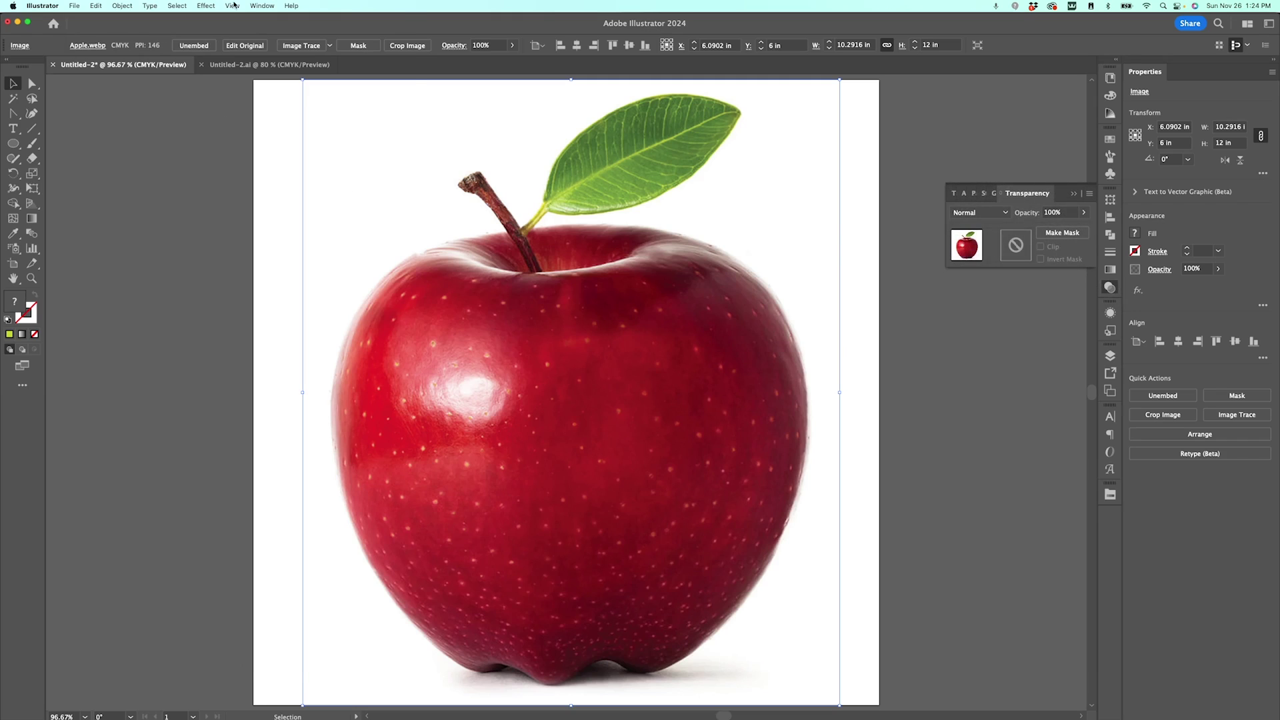
pyautogui.click(262, 6)
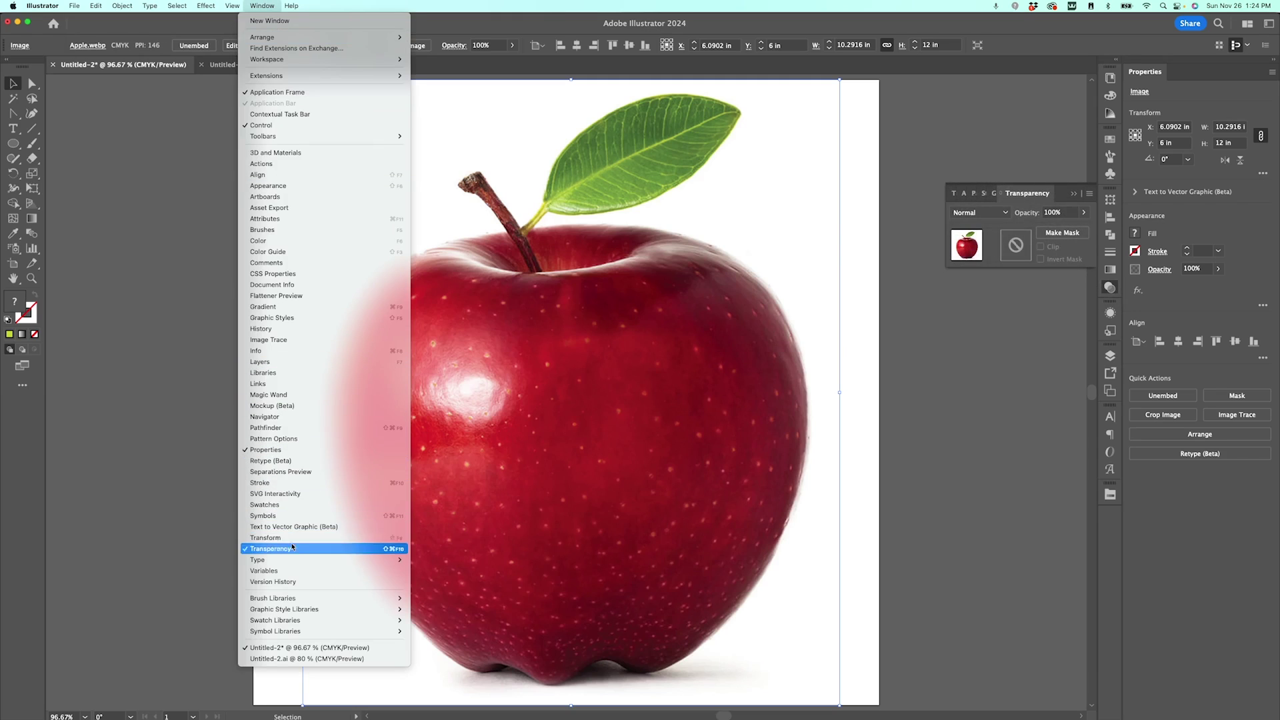
pyautogui.click(756, 325)
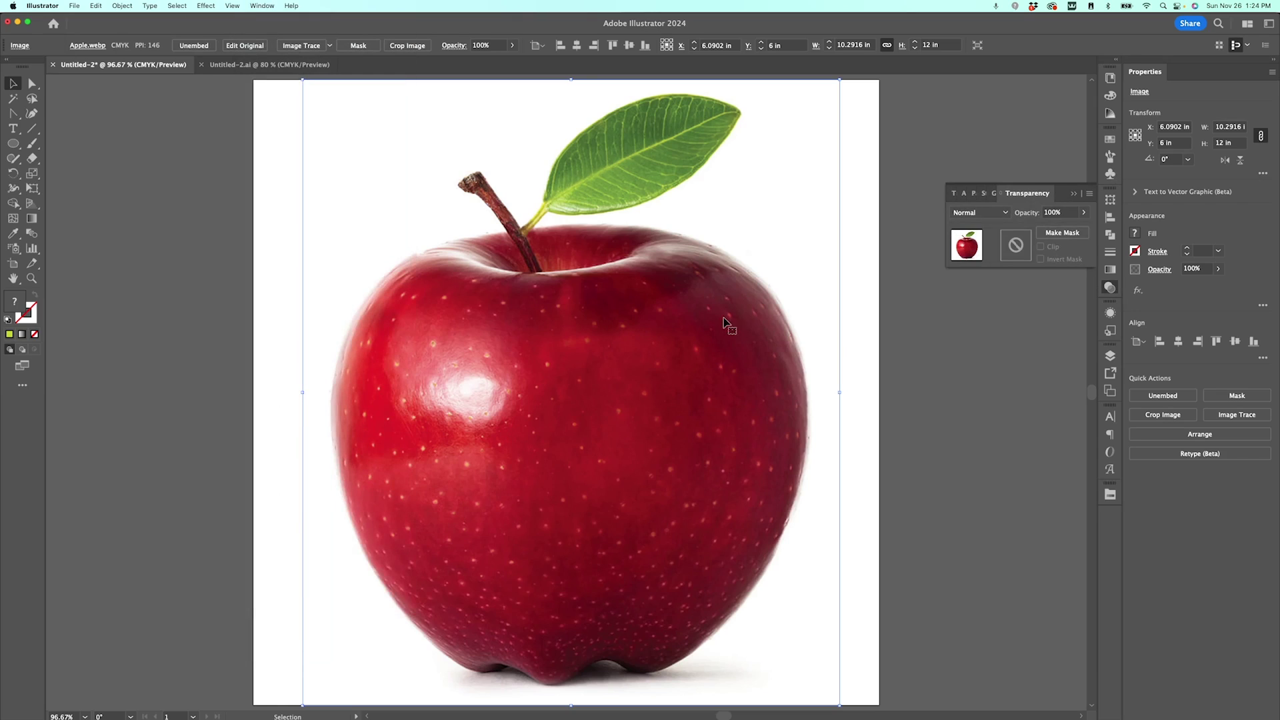
pyautogui.click(1048, 212)
pyautogui.write('30')
pyautogui.press('Return')
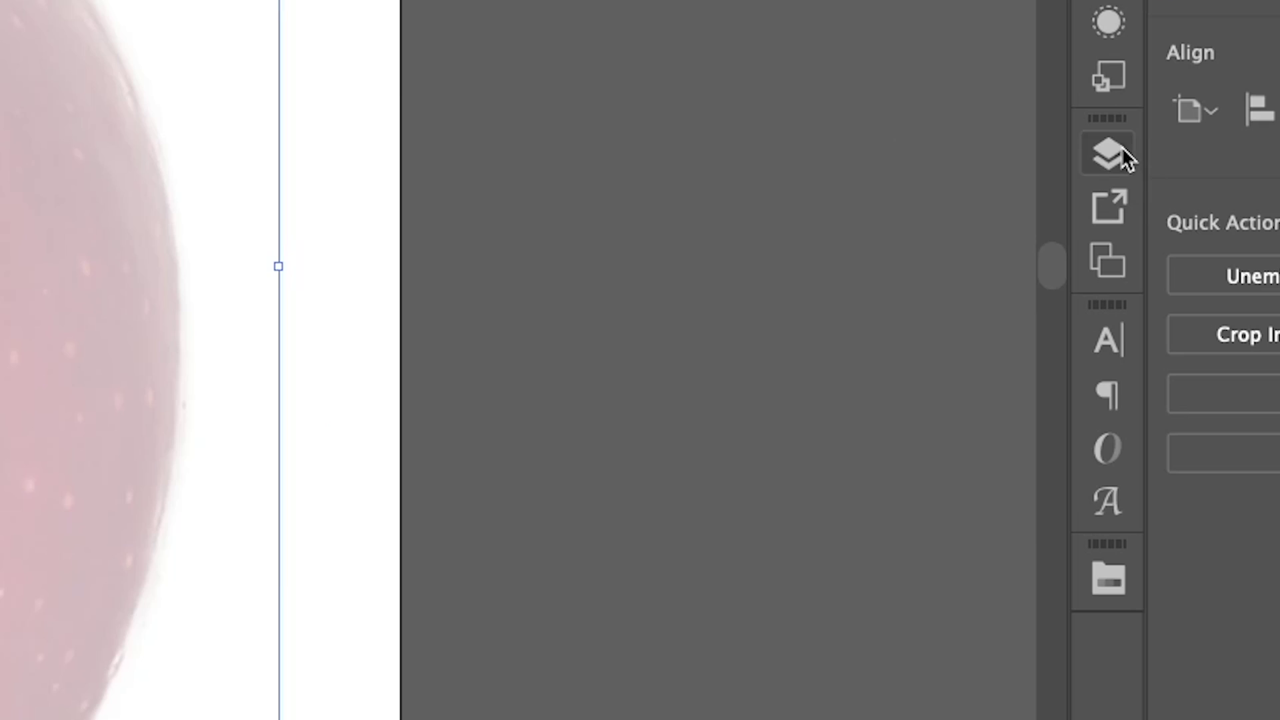
# Lock Layer 1 with the apple image and add a new empty layer above it for tracing.
pyautogui.click(1123, 153)
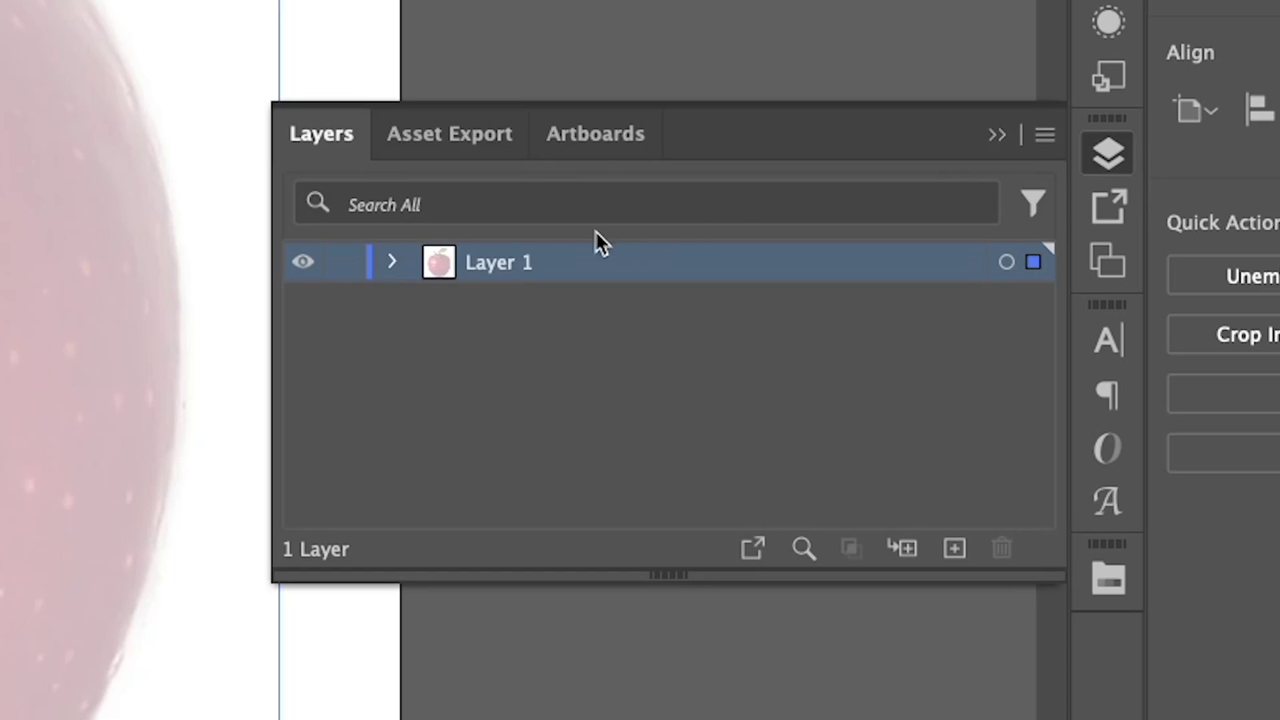
pyautogui.click(337, 264)
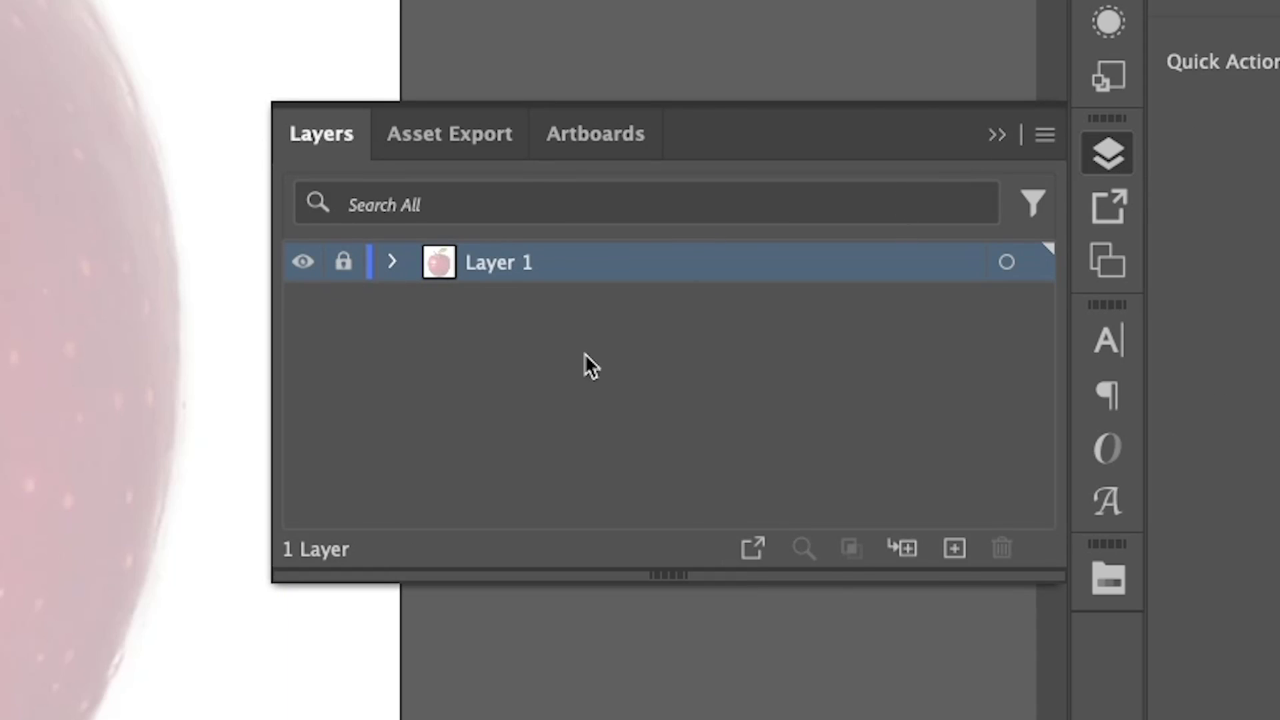
pyautogui.click(955, 549)
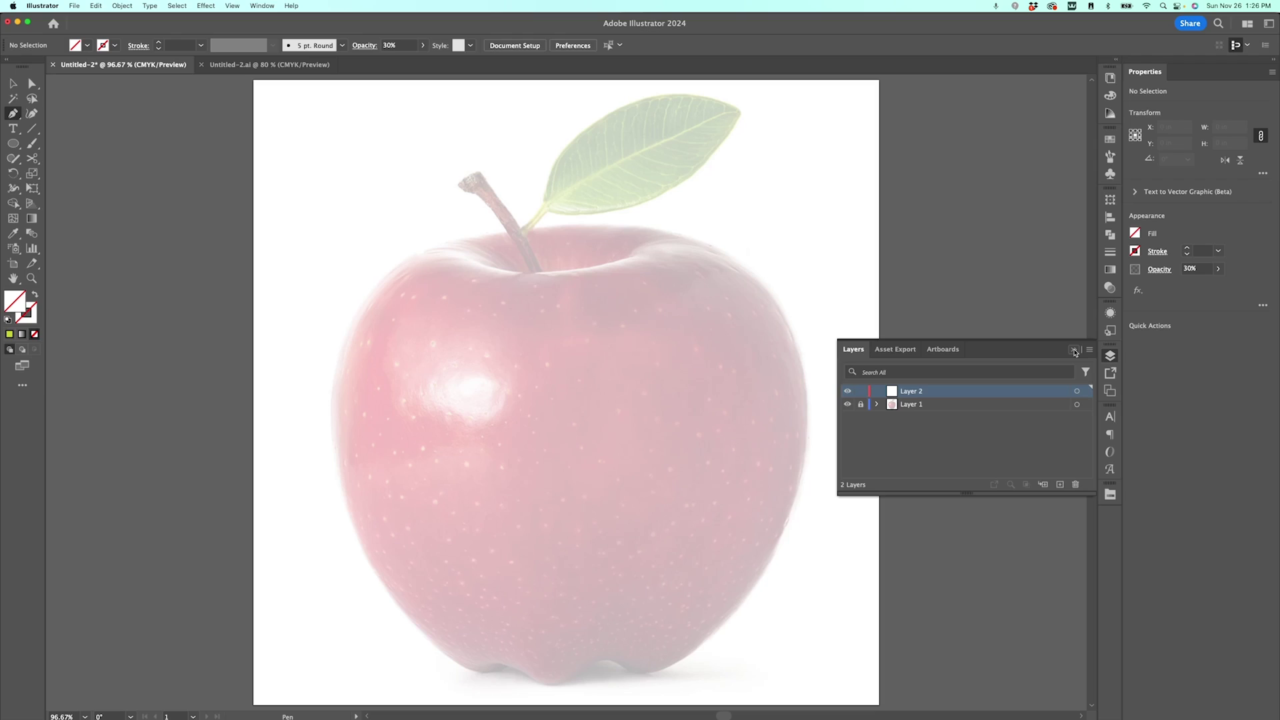
pyautogui.click(1075, 352)
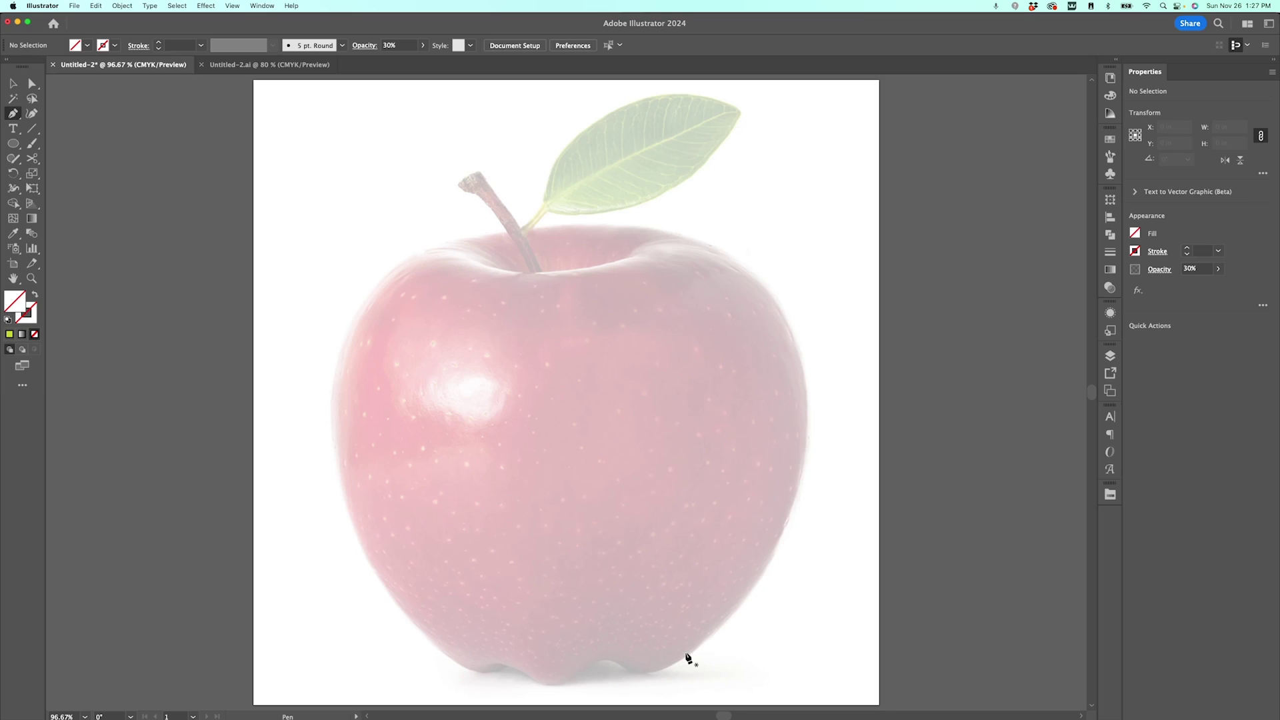
# Set the default stroke colour to black with nothing selected, keeping no fill.
pyautogui.press('v')
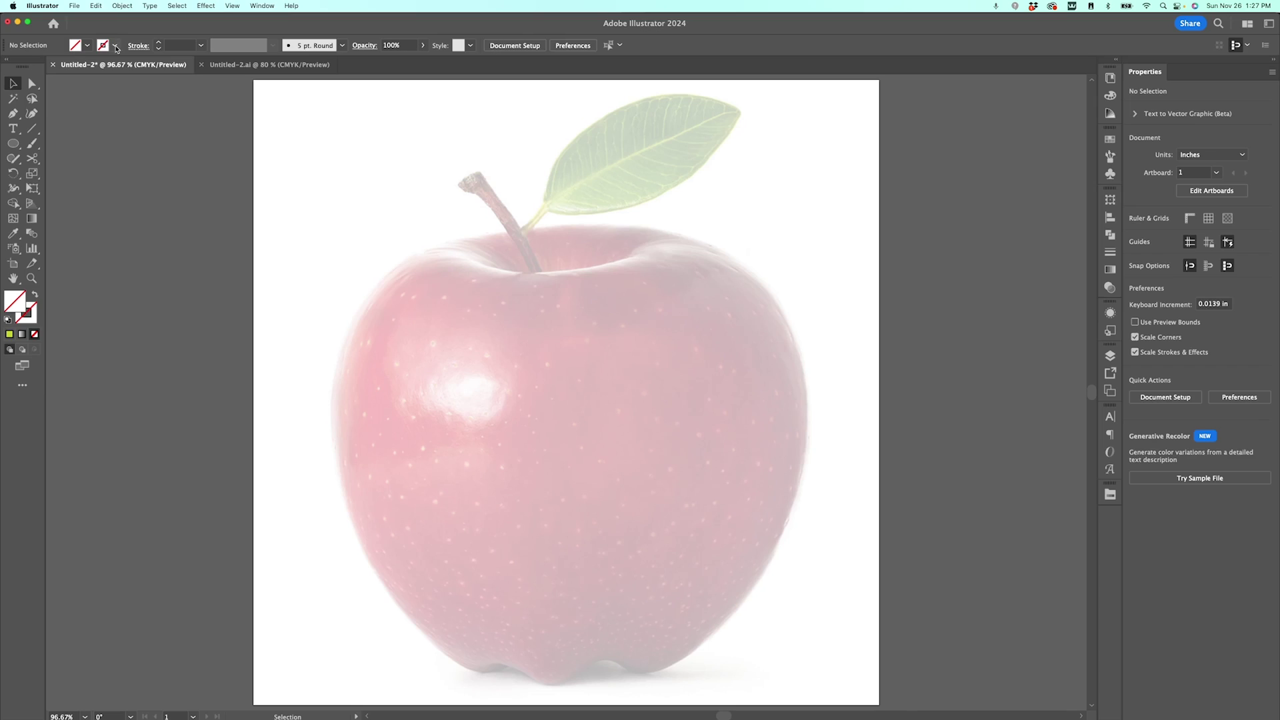
pyautogui.click(116, 47)
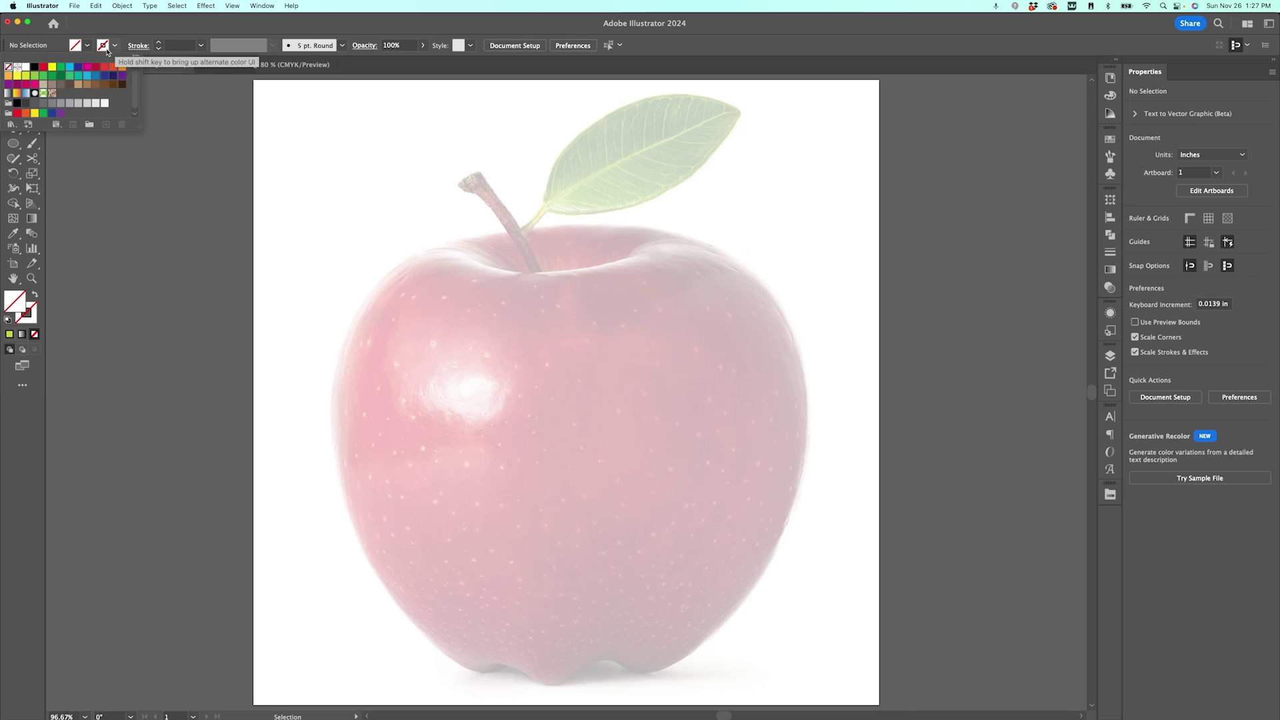
pyautogui.click(35, 67)
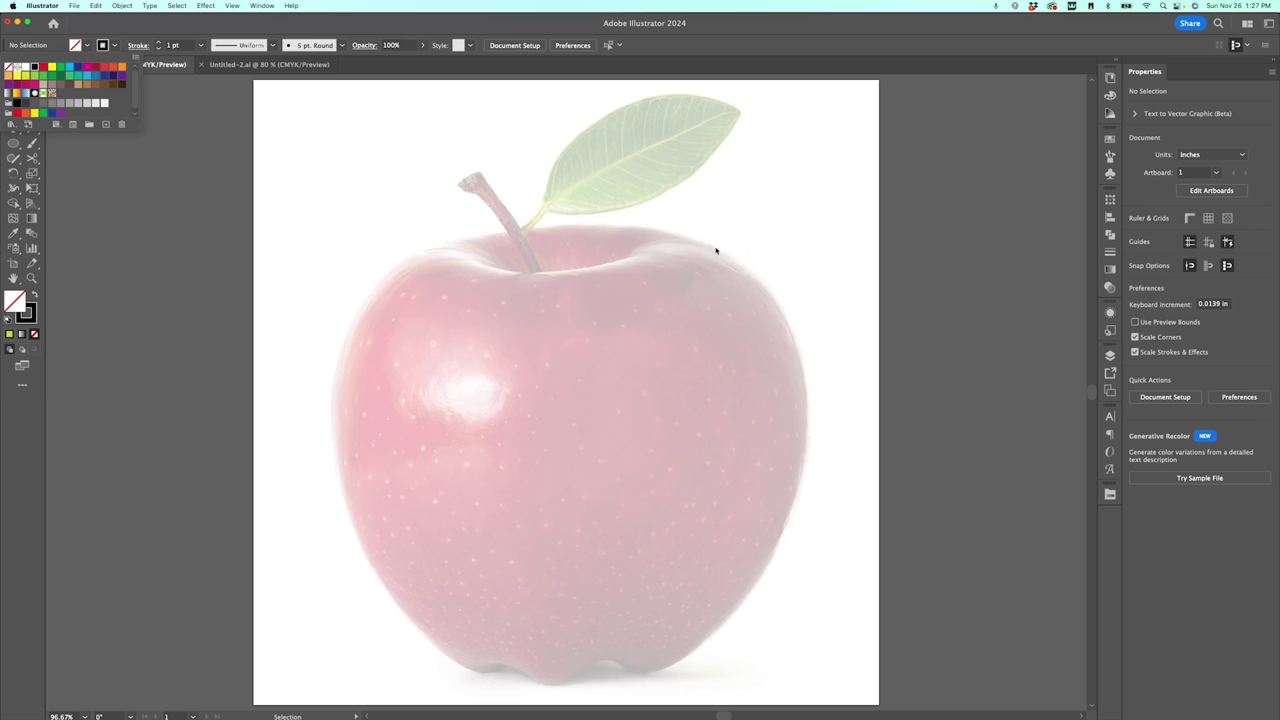
# Trace the apple's body with the Pen tool as a closed outline of mostly straight segments, including the bottom notch and top dip.
pyautogui.click(681, 238)
pyautogui.press('p')
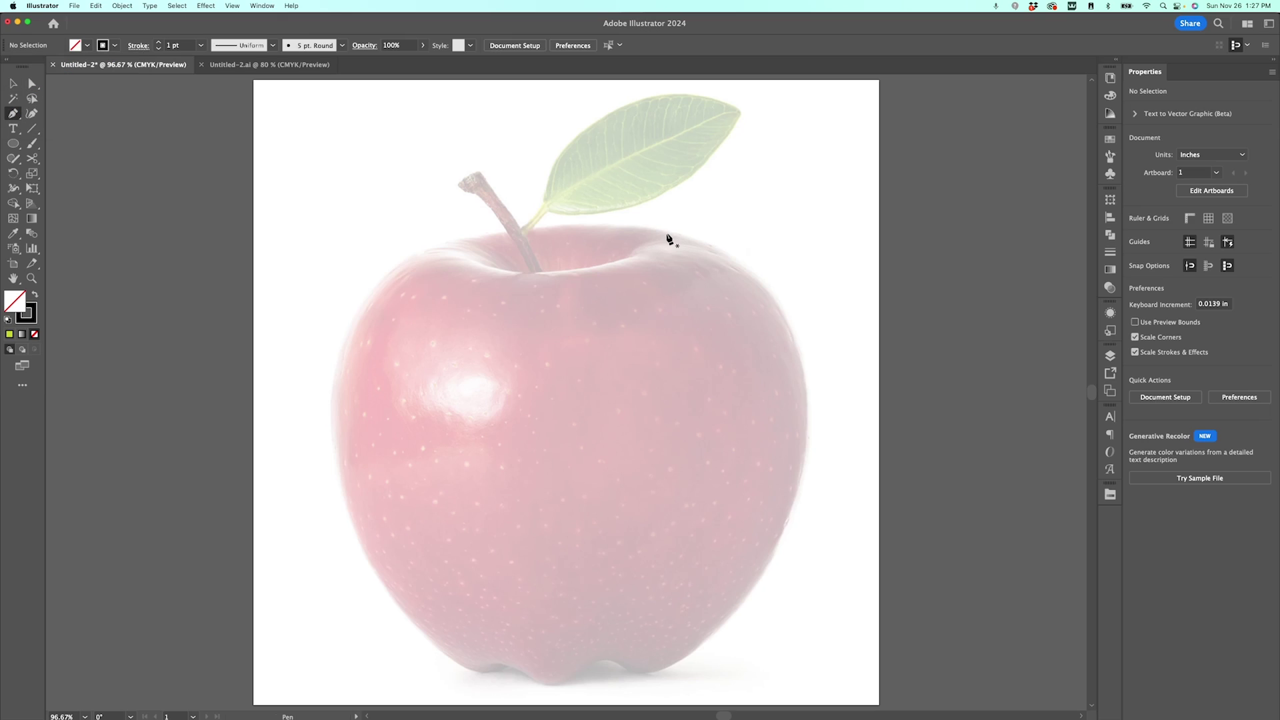
pyautogui.click(667, 235)
pyautogui.moveTo(806, 404); pyautogui.dragTo(804, 420)
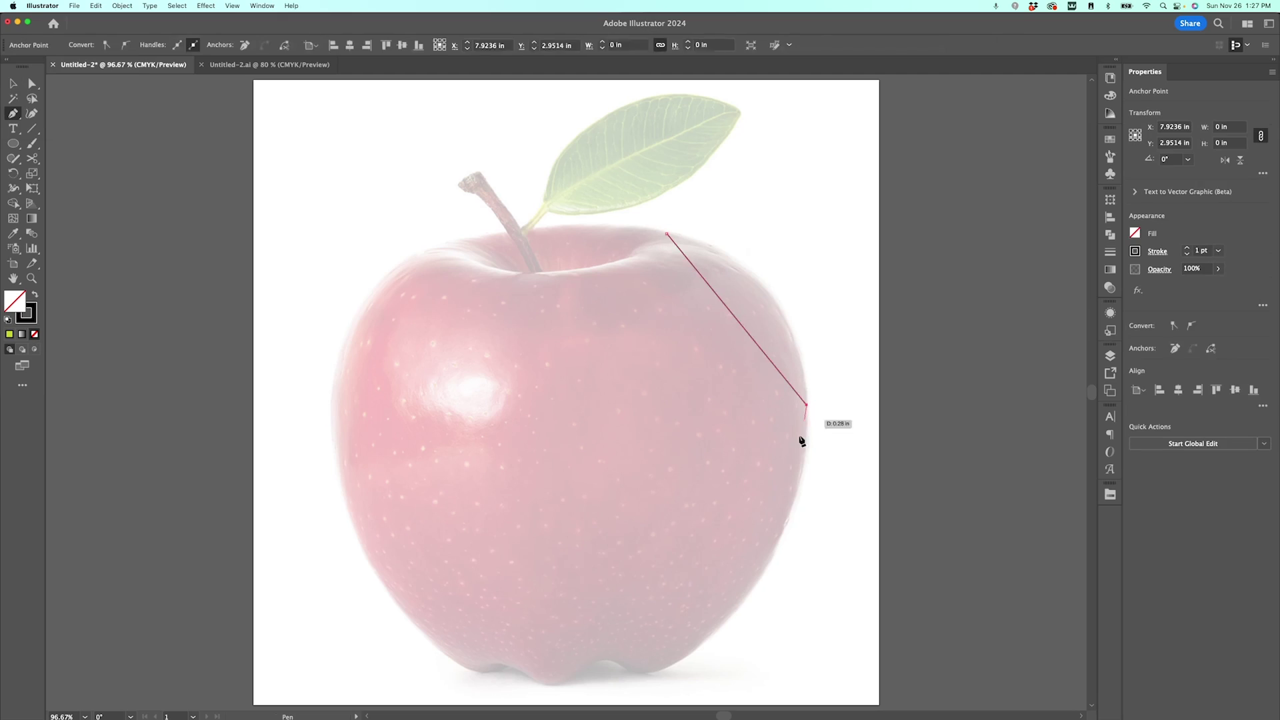
pyautogui.click(724, 623)
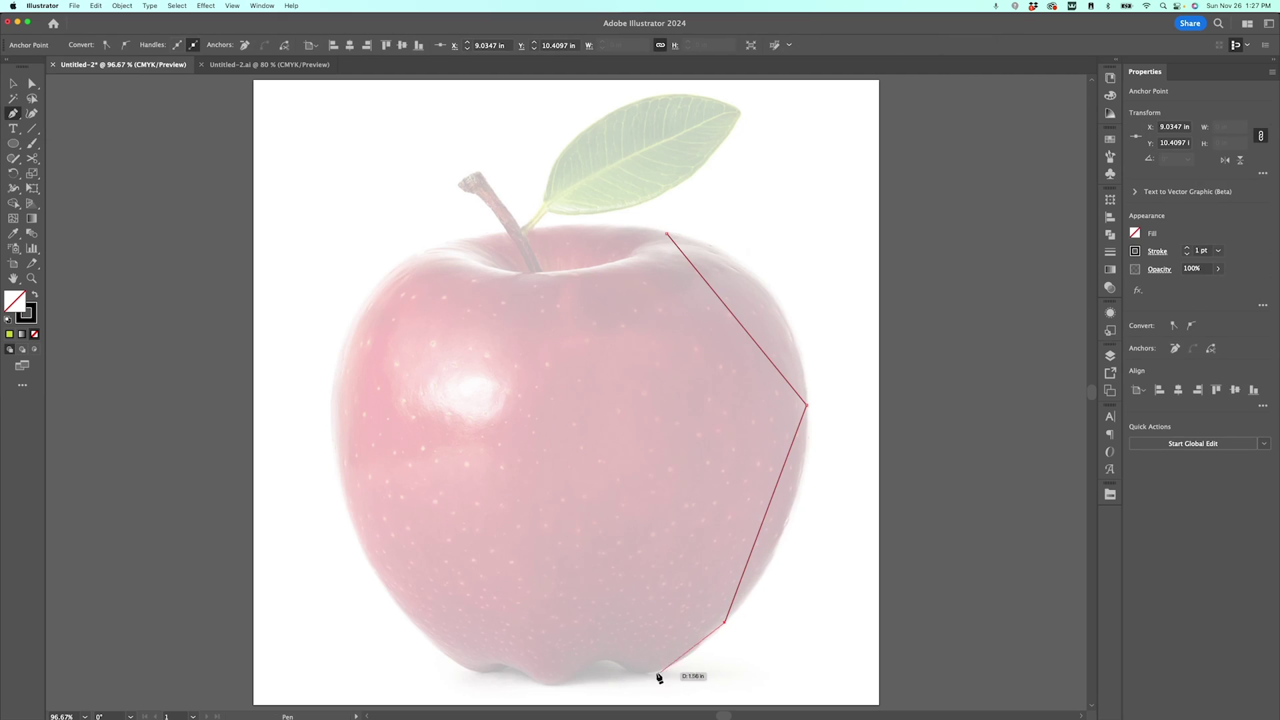
pyautogui.click(620, 678)
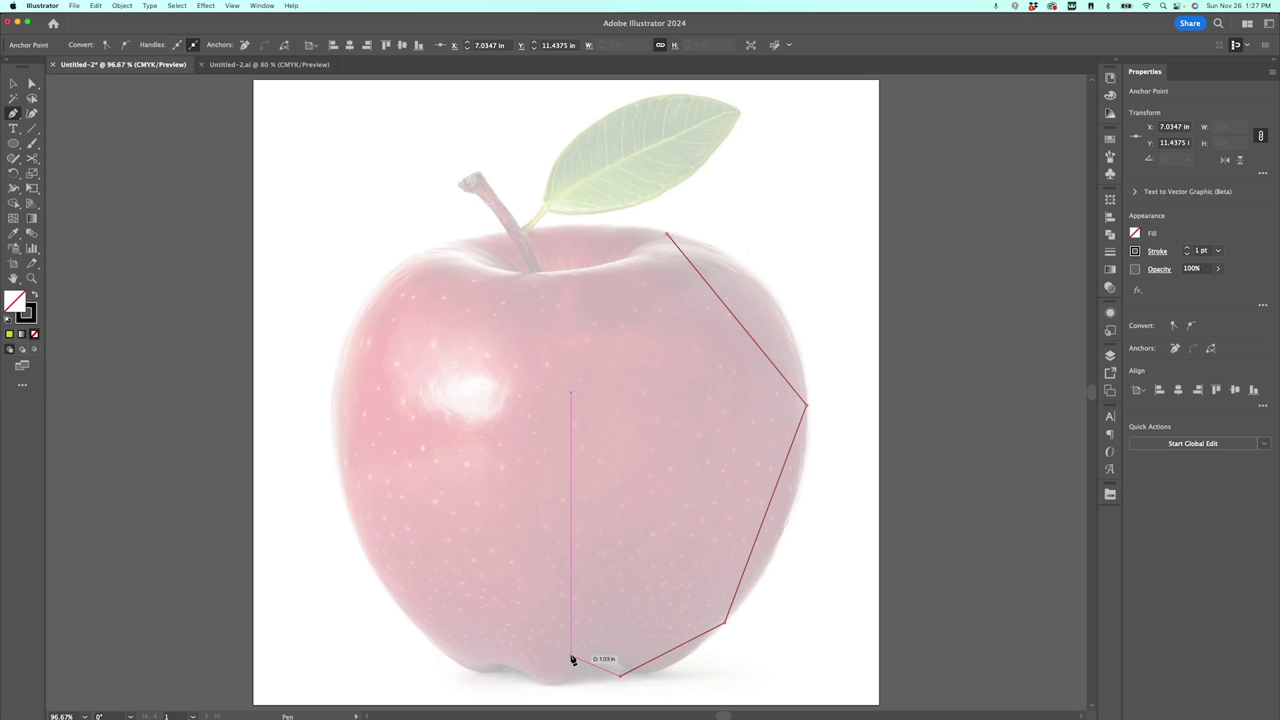
pyautogui.click(572, 652)
pyautogui.click(510, 676)
pyautogui.click(394, 599)
pyautogui.click(332, 386)
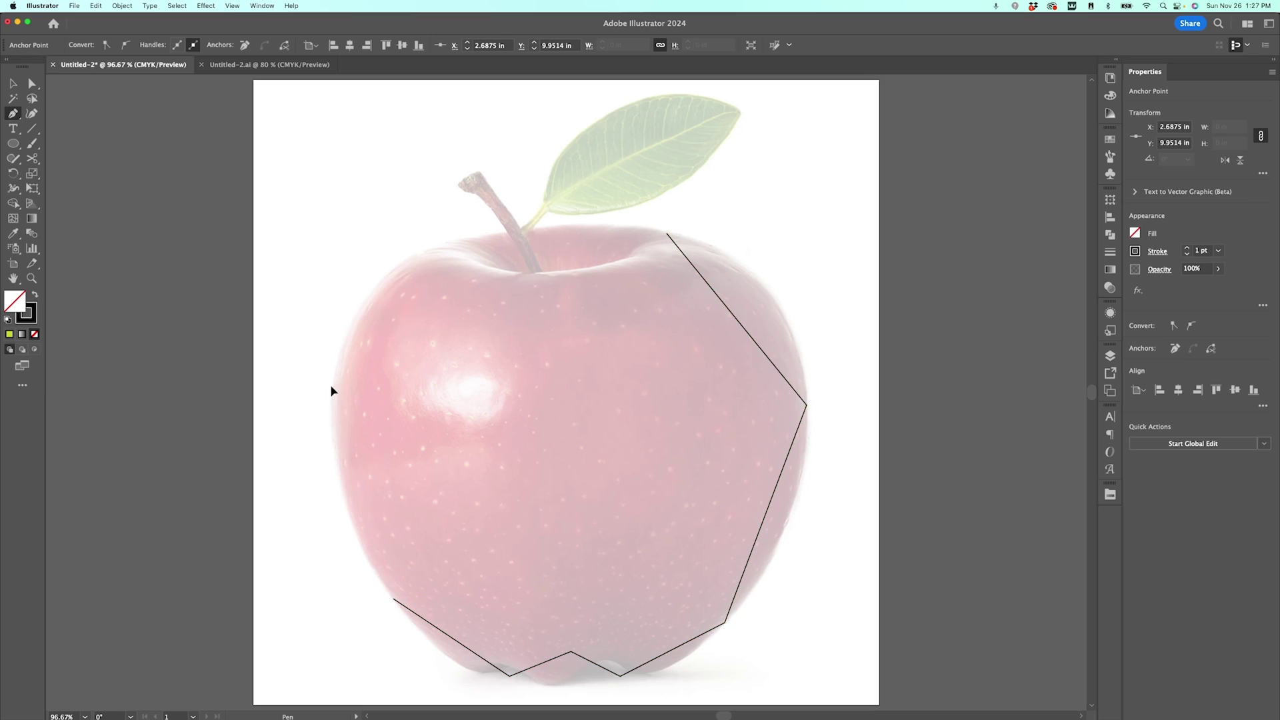
pyautogui.click(441, 248)
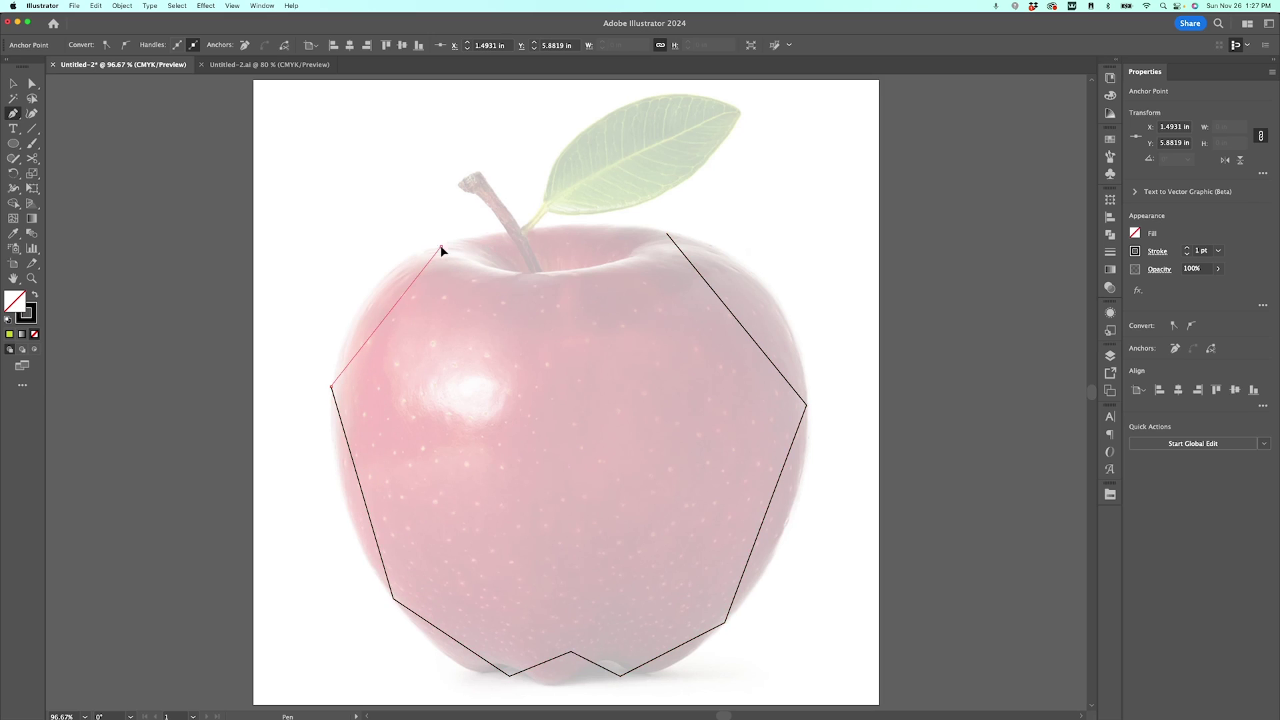
pyautogui.click(551, 274)
pyautogui.click(669, 236)
# Curve the apple outline's right side, top dip and right shoulder with the Anchor Point tool to follow the photo.
pyautogui.hotkey('shift', 'c')
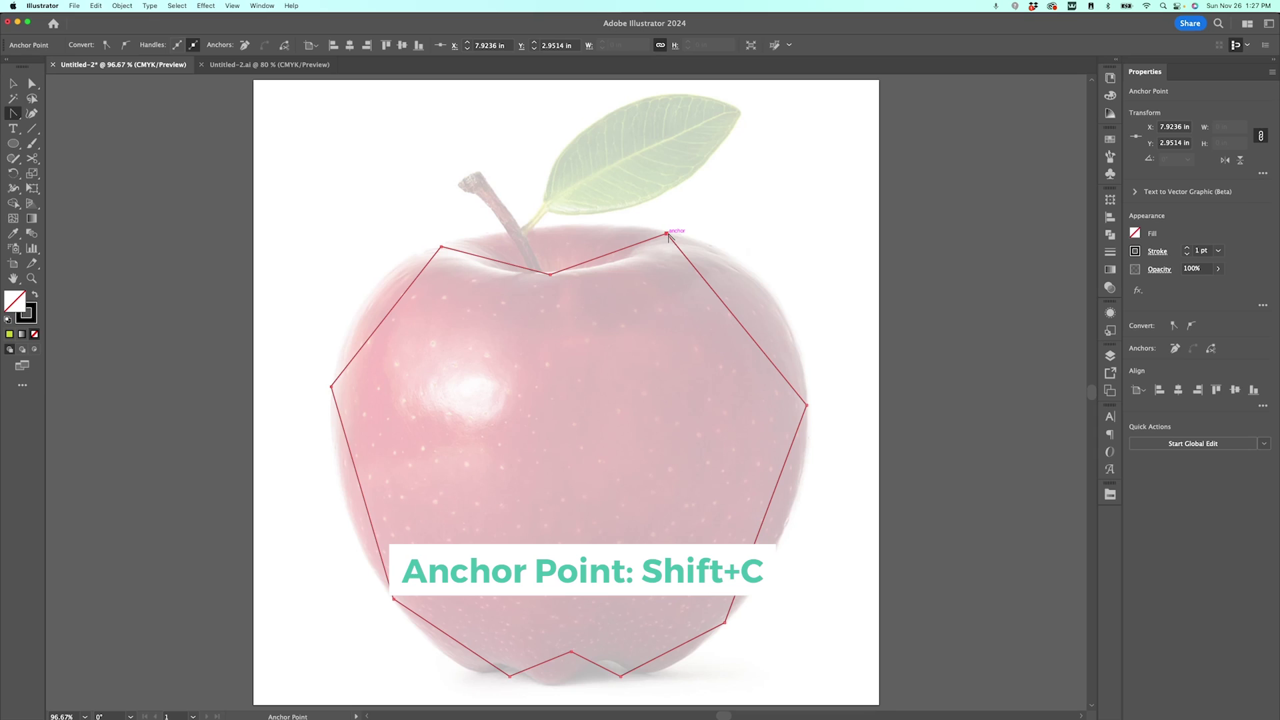
pyautogui.click(807, 405)
pyautogui.moveTo(807, 407); pyautogui.dragTo(809, 544)
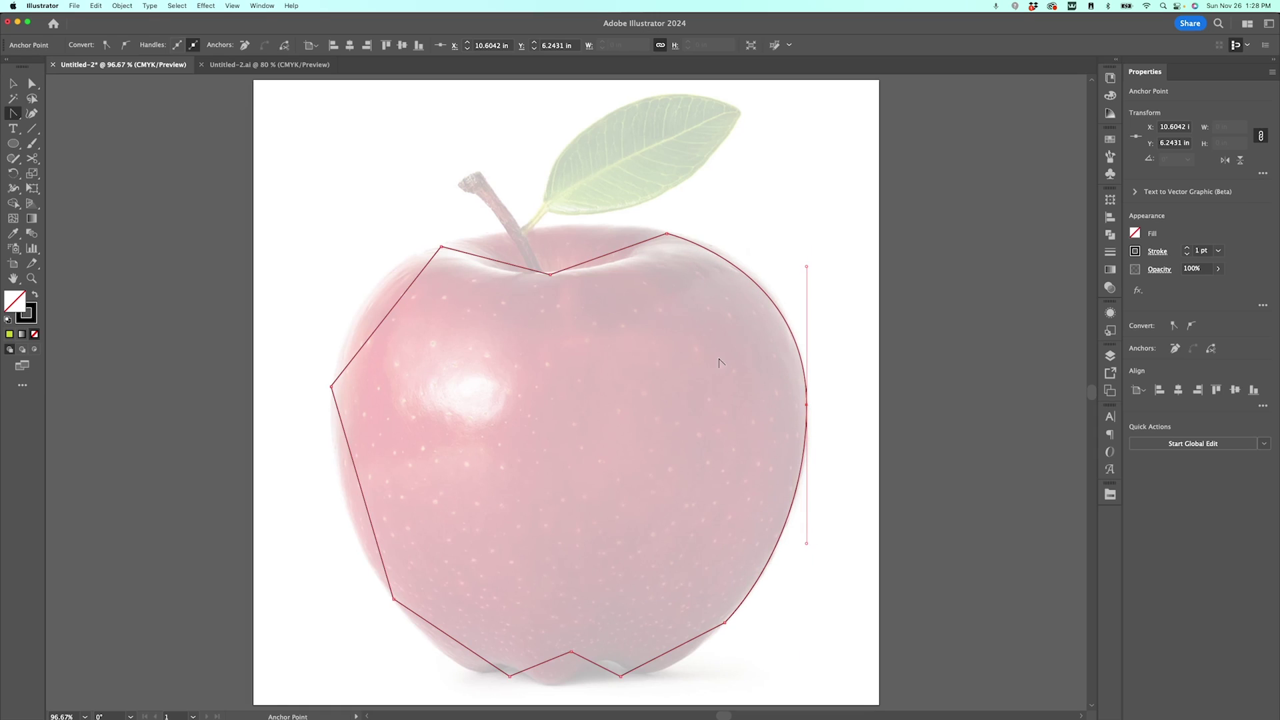
pyautogui.moveTo(550, 274); pyautogui.dragTo(619, 276)
pyautogui.moveTo(667, 234); pyautogui.dragTo(709, 230)
pyautogui.moveTo(808, 266); pyautogui.dragTo(807, 284)
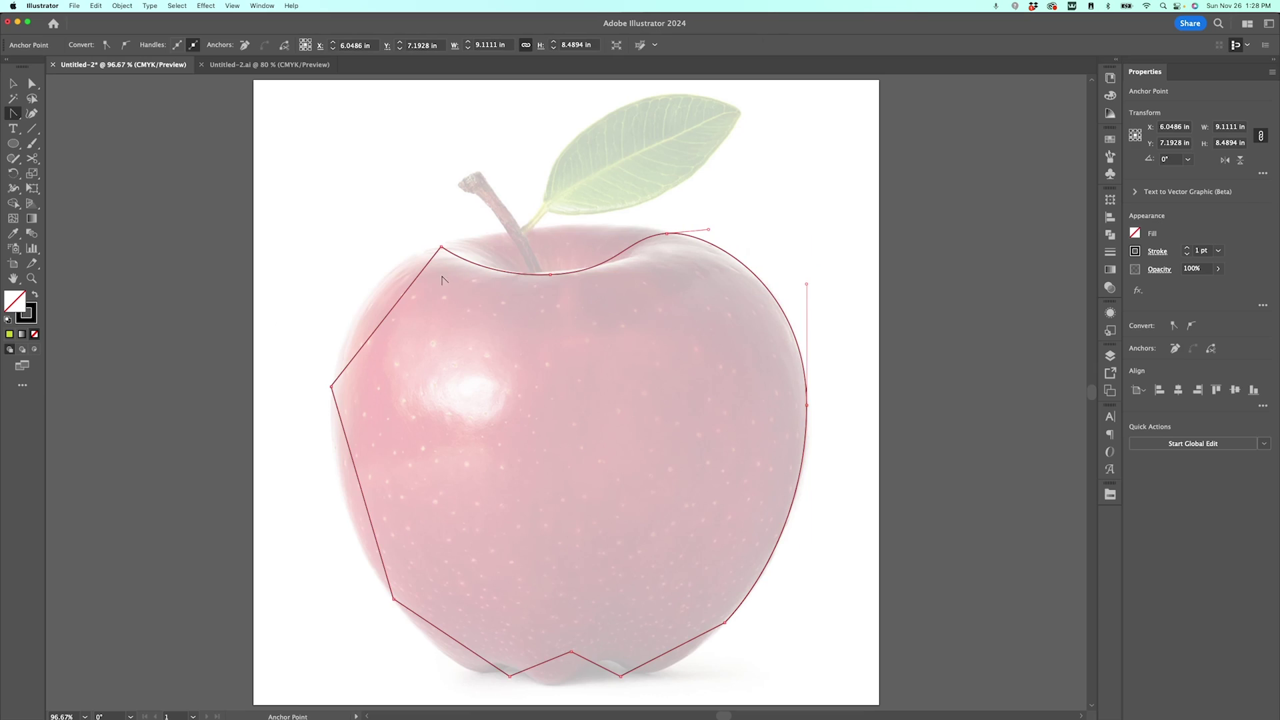
# Curve the apple outline's left side, left shoulder and bottom lobes and notch to match the photo, and deselect the path.
pyautogui.moveTo(331, 386); pyautogui.dragTo(332, 290)
pyautogui.moveTo(441, 247); pyautogui.dragTo(469, 245)
pyautogui.moveTo(393, 600); pyautogui.dragTo(368, 547)
pyautogui.moveTo(509, 677); pyautogui.dragTo(479, 677)
pyautogui.moveTo(621, 676)
pyautogui.mouseDown()
pyautogui.moveTo(803, 678)
pyautogui.moveTo(646, 676)
pyautogui.mouseUp()
pyautogui.moveTo(571, 657)
pyautogui.mouseDown()
pyautogui.moveTo(531, 657)
pyautogui.moveTo(548, 655)
pyautogui.mouseUp()
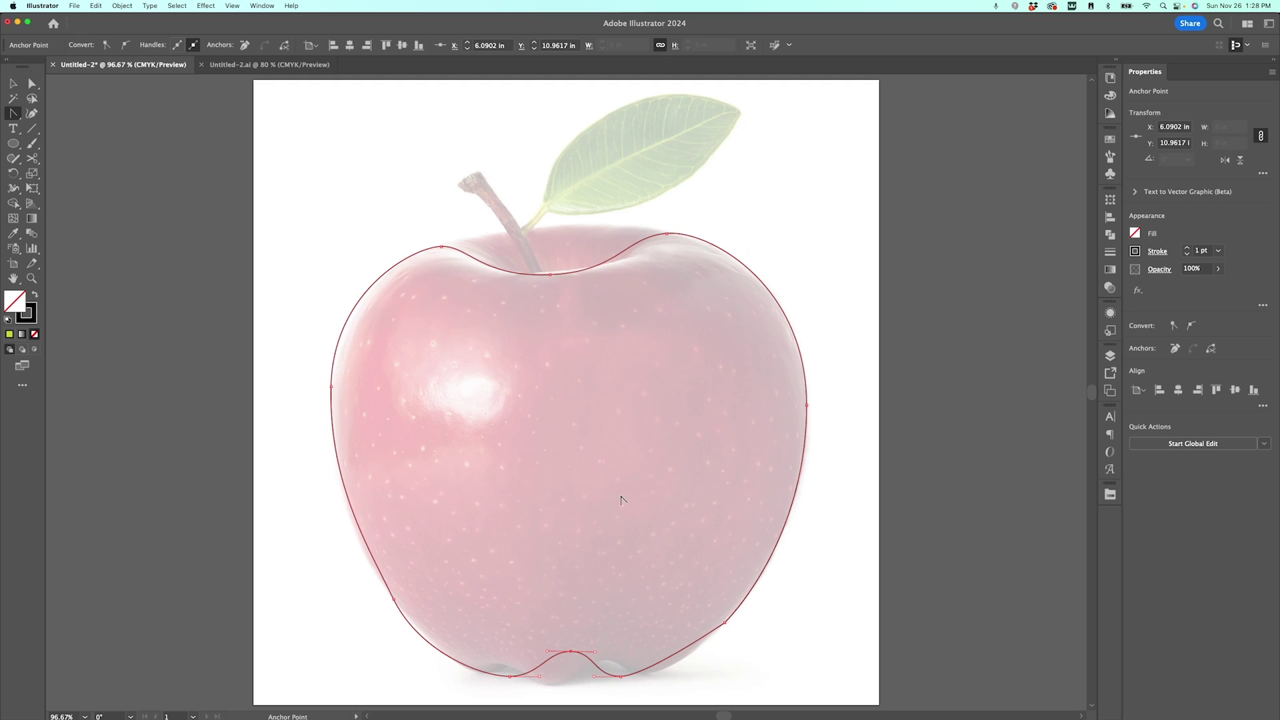
pyautogui.press('v')
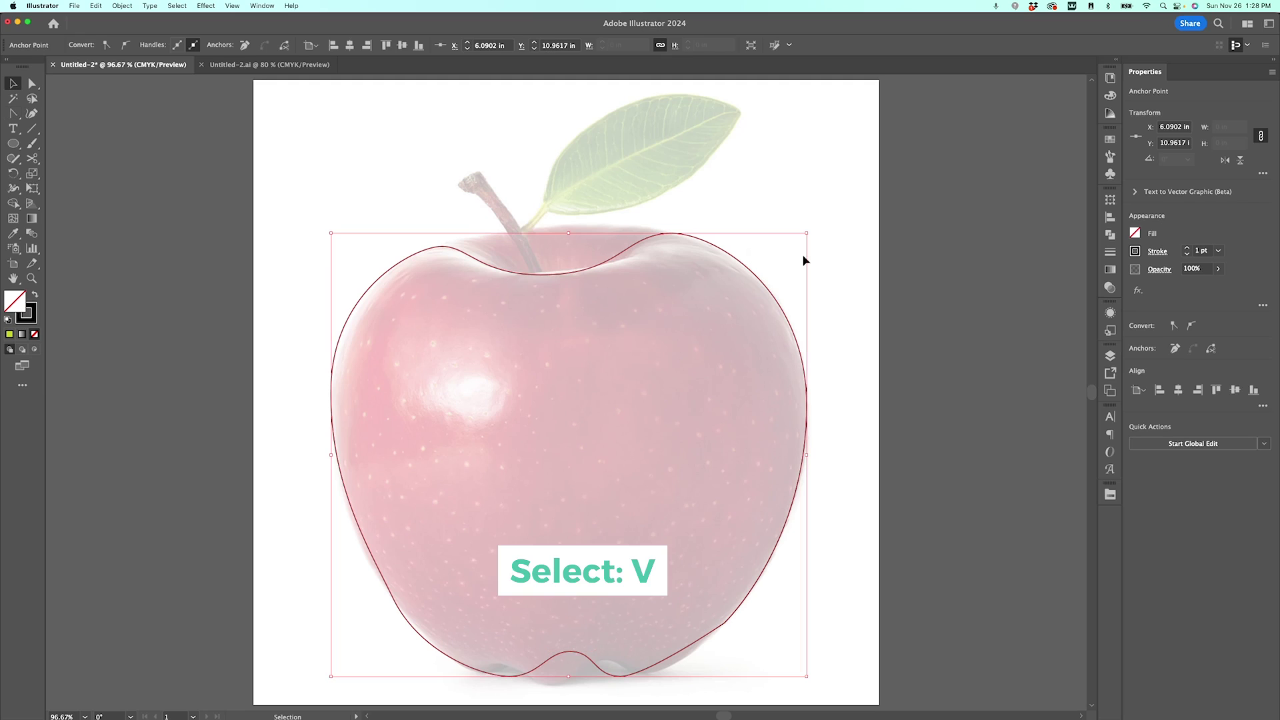
pyautogui.click(781, 196)
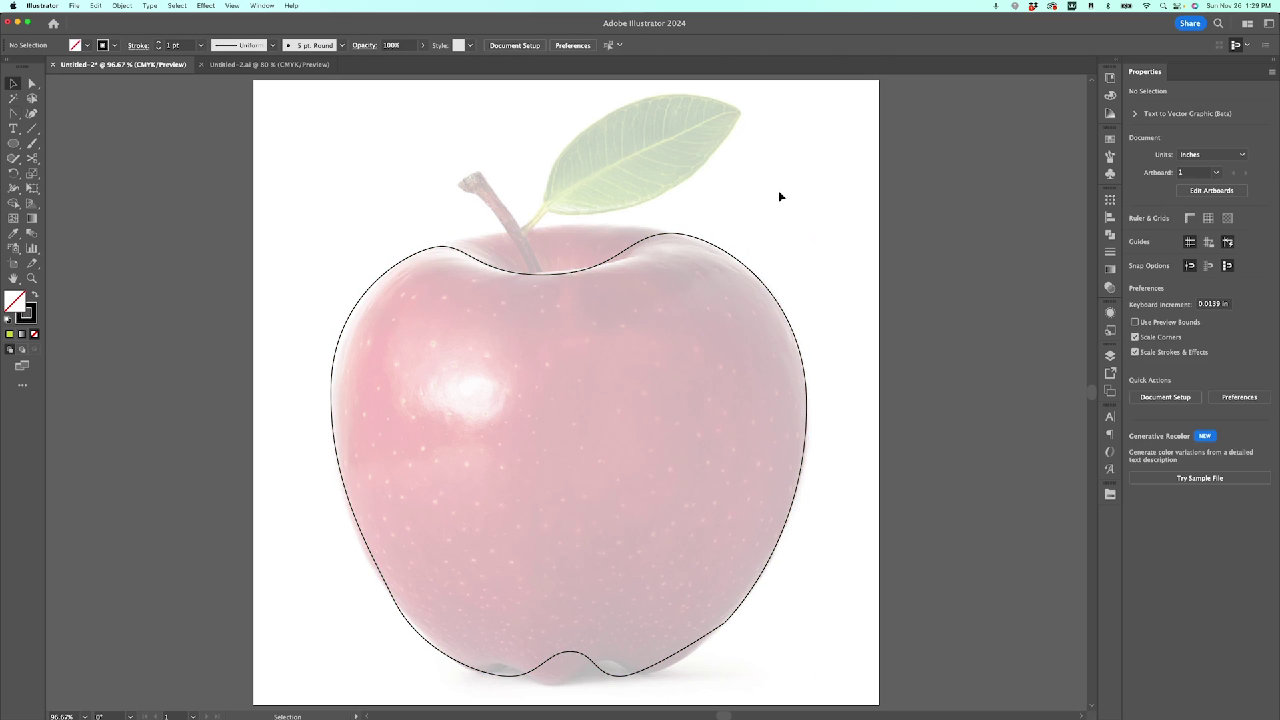
# Trace the apple's stem with the Pen tool as a closed four-point outline ending at the top dip.
pyautogui.press('p')
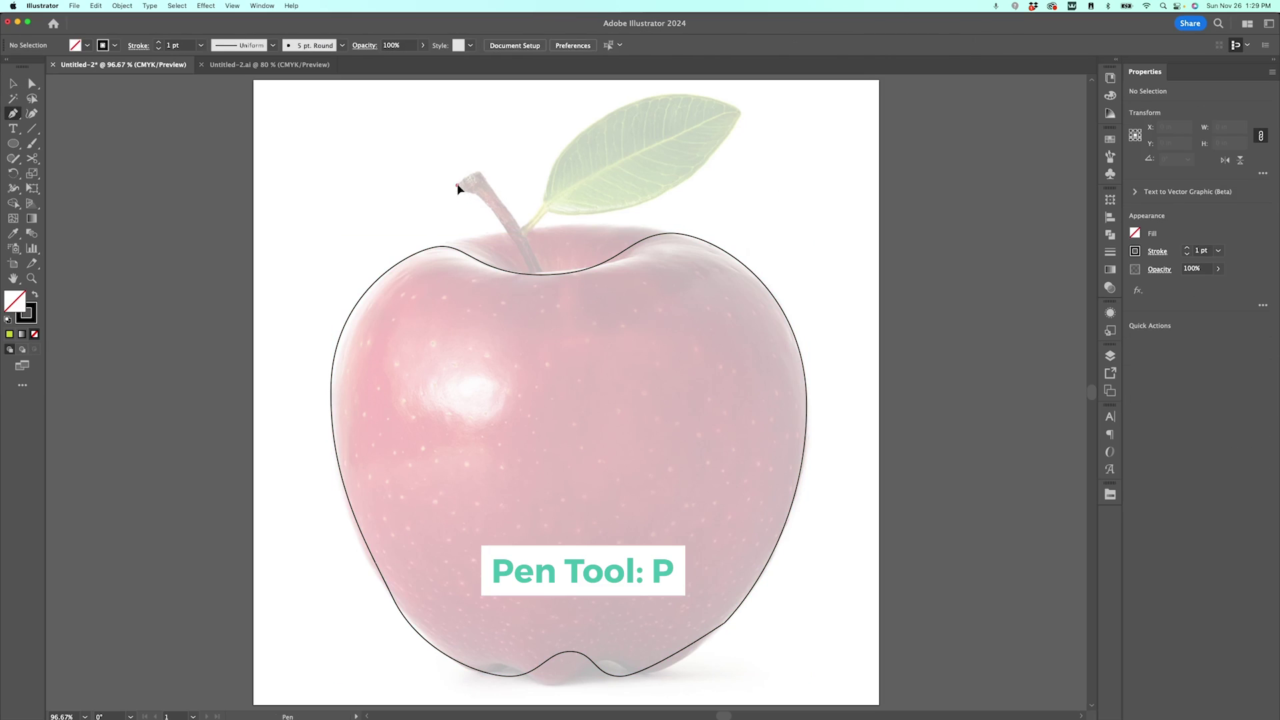
pyautogui.click(458, 185)
pyautogui.click(478, 171)
pyautogui.click(542, 274)
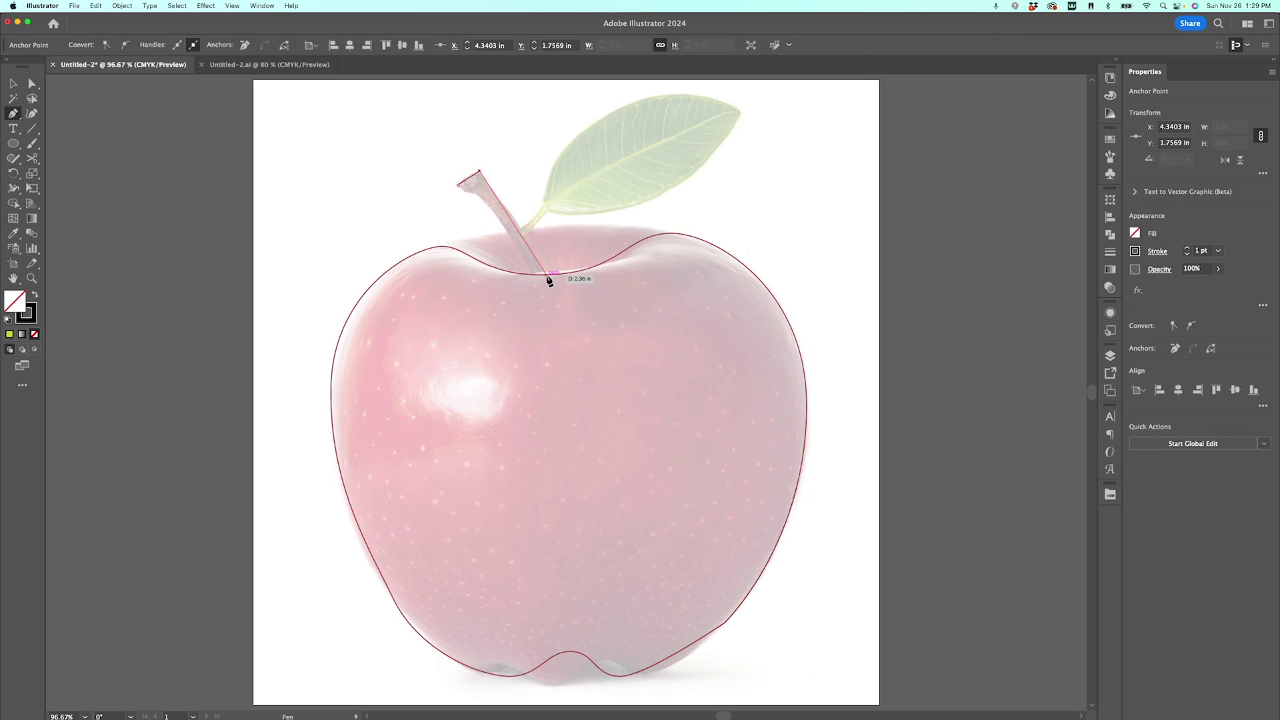
pyautogui.click(535, 275)
pyautogui.click(458, 185)
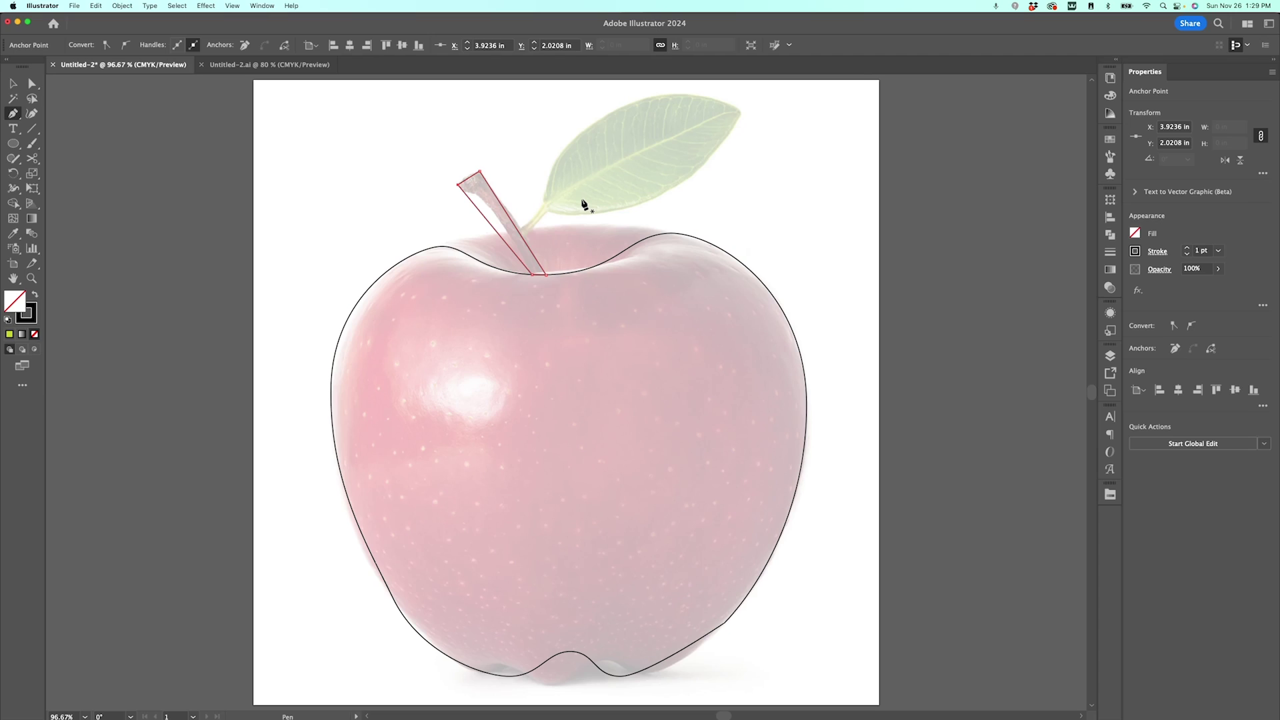
# Bend the stem's long sides into curves with the Anchor Point tool and deselect the stem.
pyautogui.hotkey('shift', 'c')
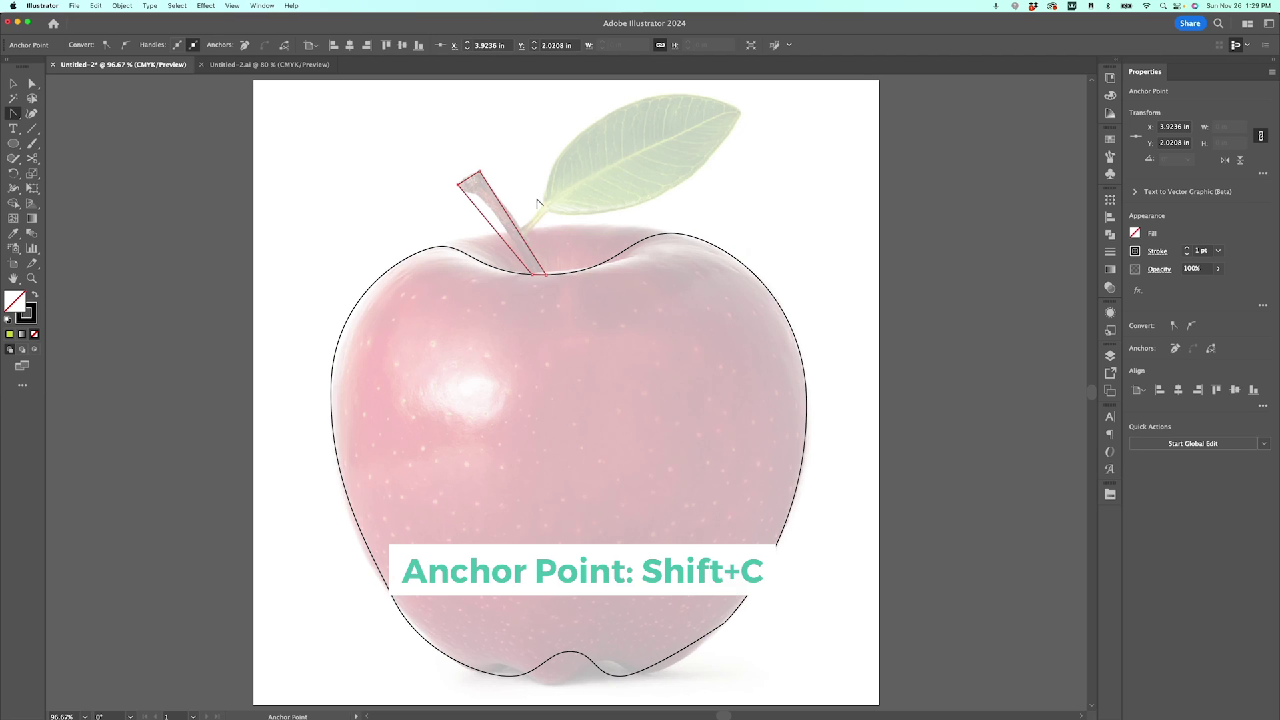
pyautogui.moveTo(509, 209); pyautogui.dragTo(506, 221)
pyautogui.press('v')
pyautogui.click(529, 220)
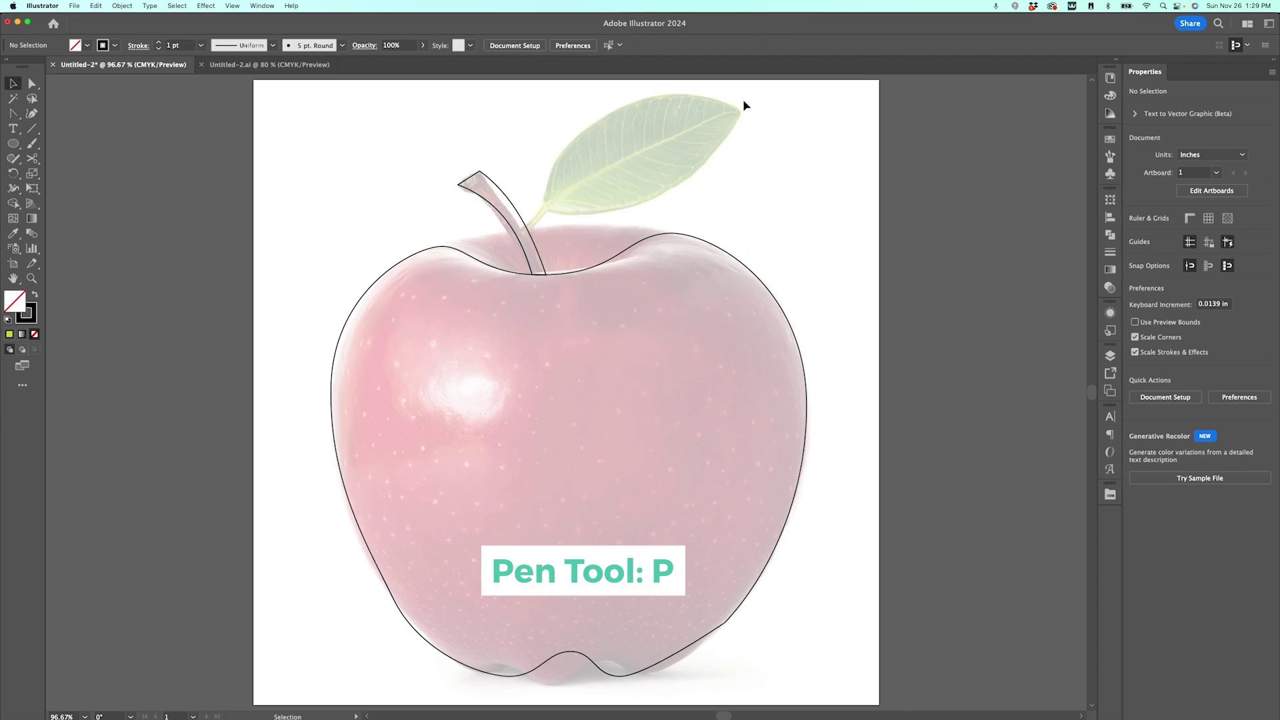
# Draw a two-point closed leaf path from the stem's base to the middle of the photo's leaf, and bow both sides outward.
pyautogui.press('p')
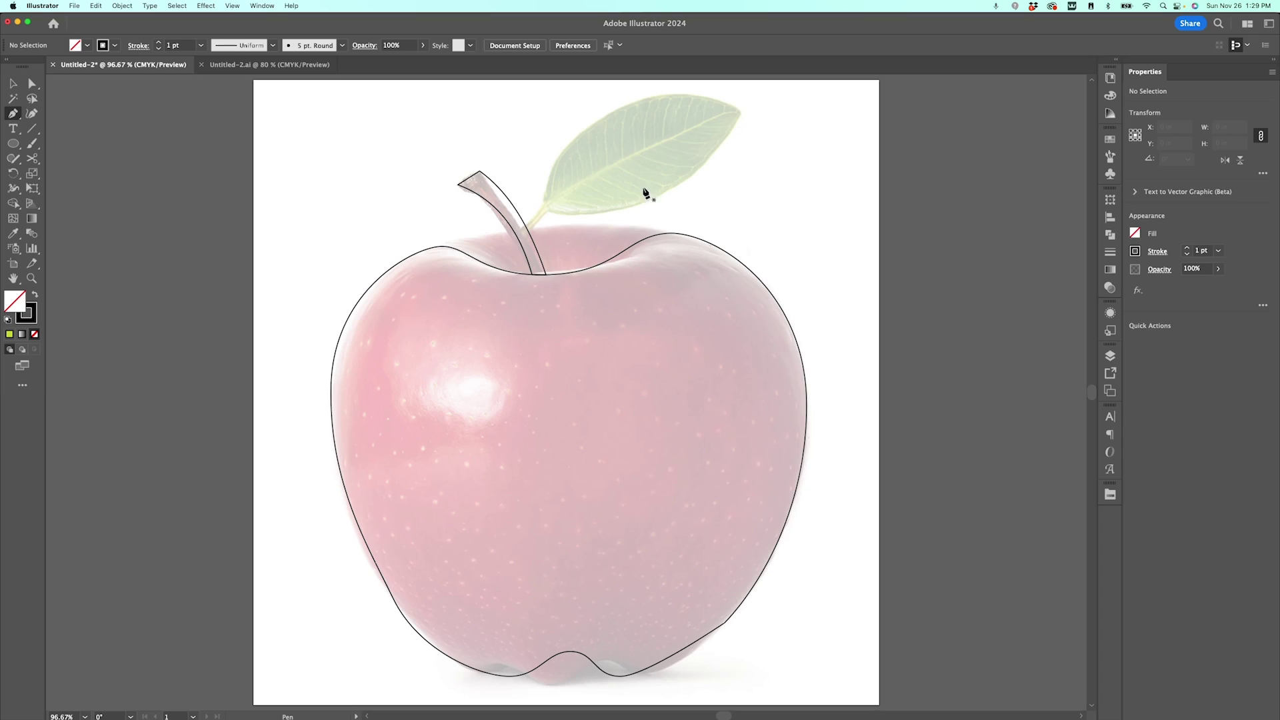
pyautogui.click(546, 274)
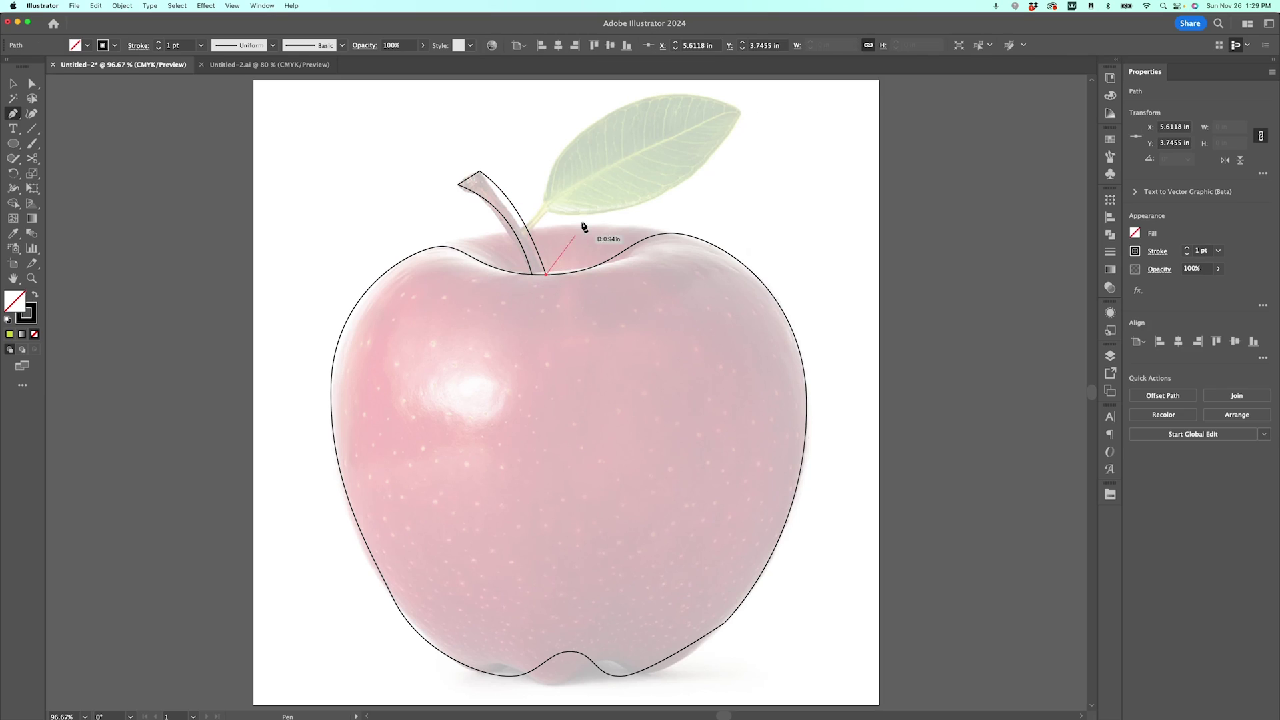
pyautogui.click(627, 146)
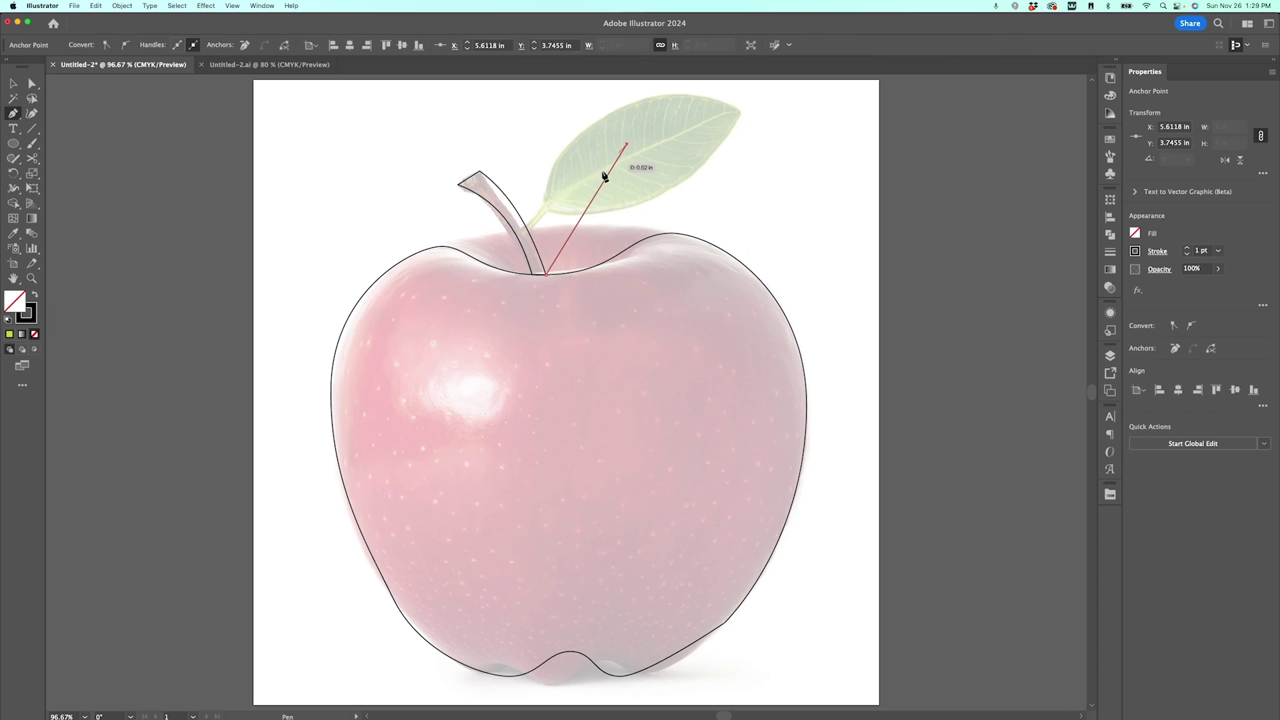
pyautogui.click(547, 275)
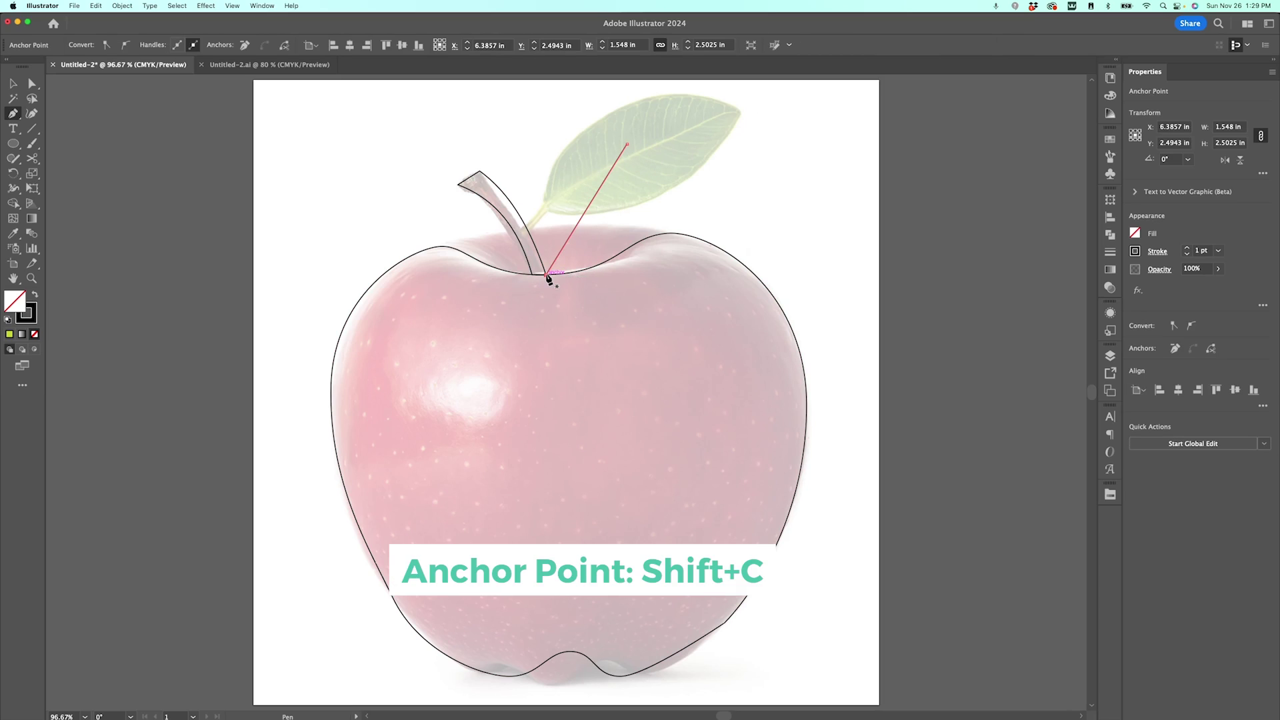
pyautogui.hotkey('shift', 'c')
pyautogui.moveTo(589, 208); pyautogui.dragTo(552, 190)
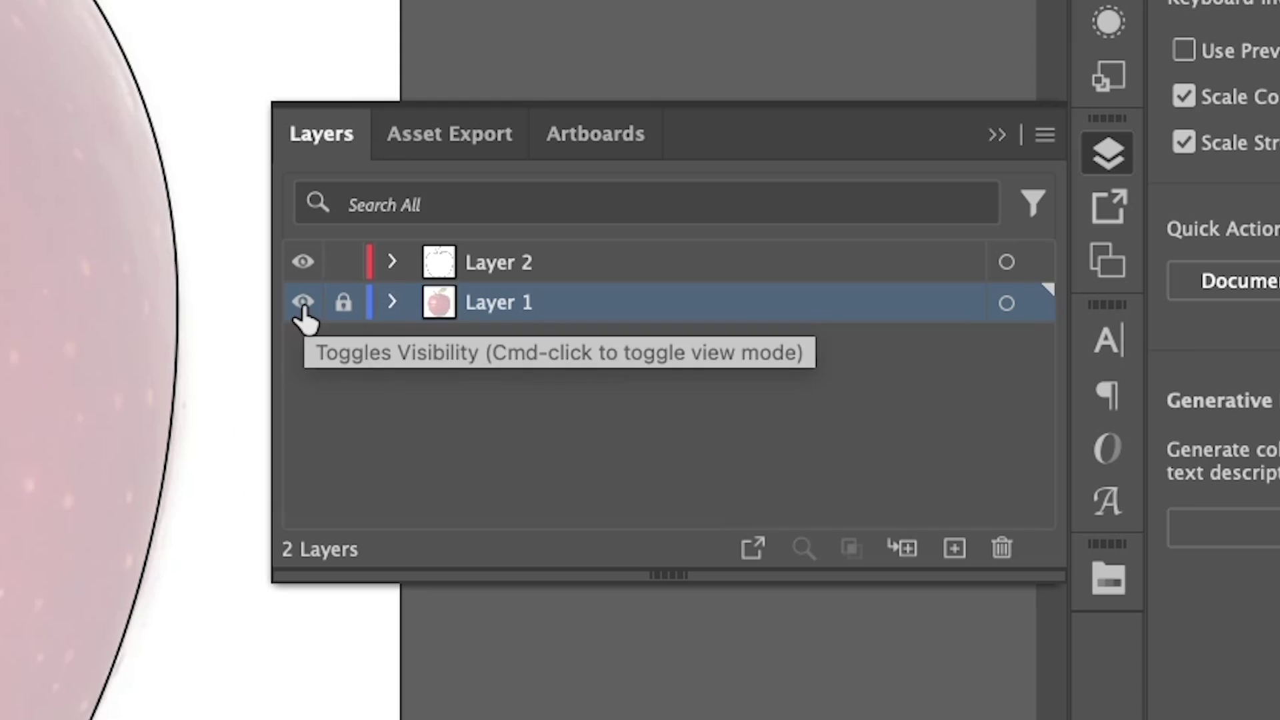
# Hide Layer 1 with the apple photo so that only the traced outlines show.
pyautogui.click(848, 405)
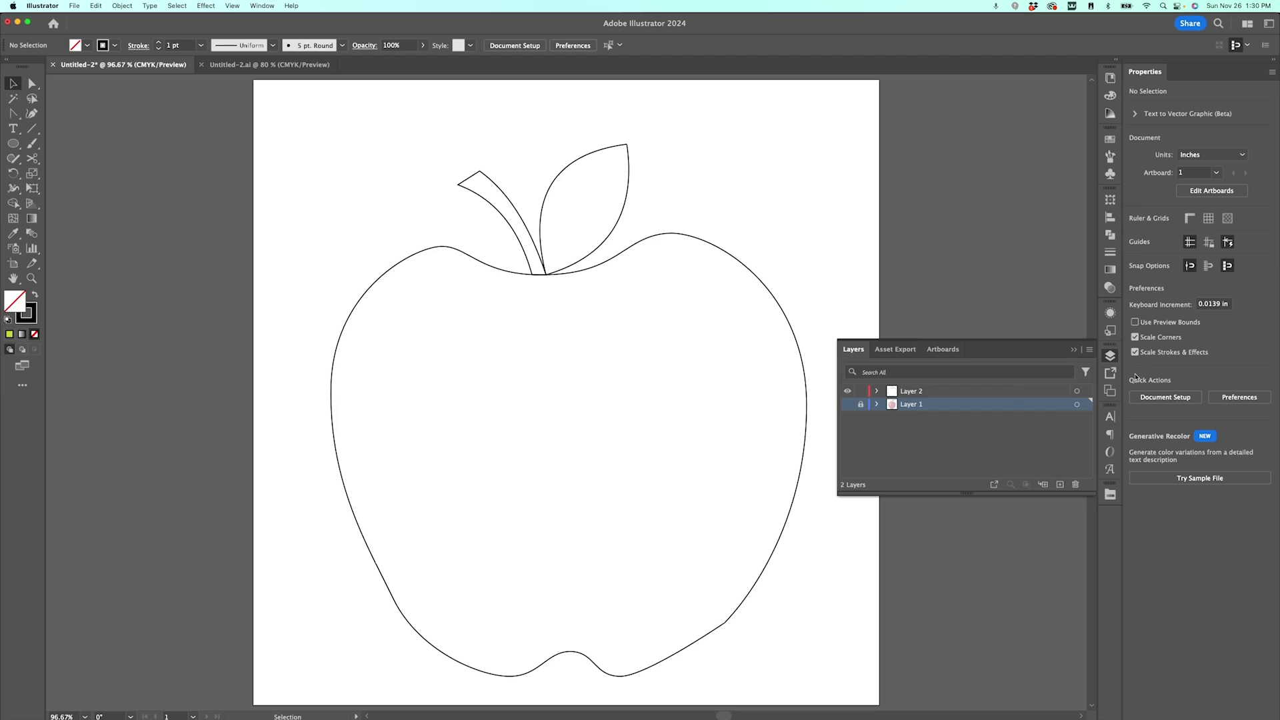
pyautogui.click(1074, 351)
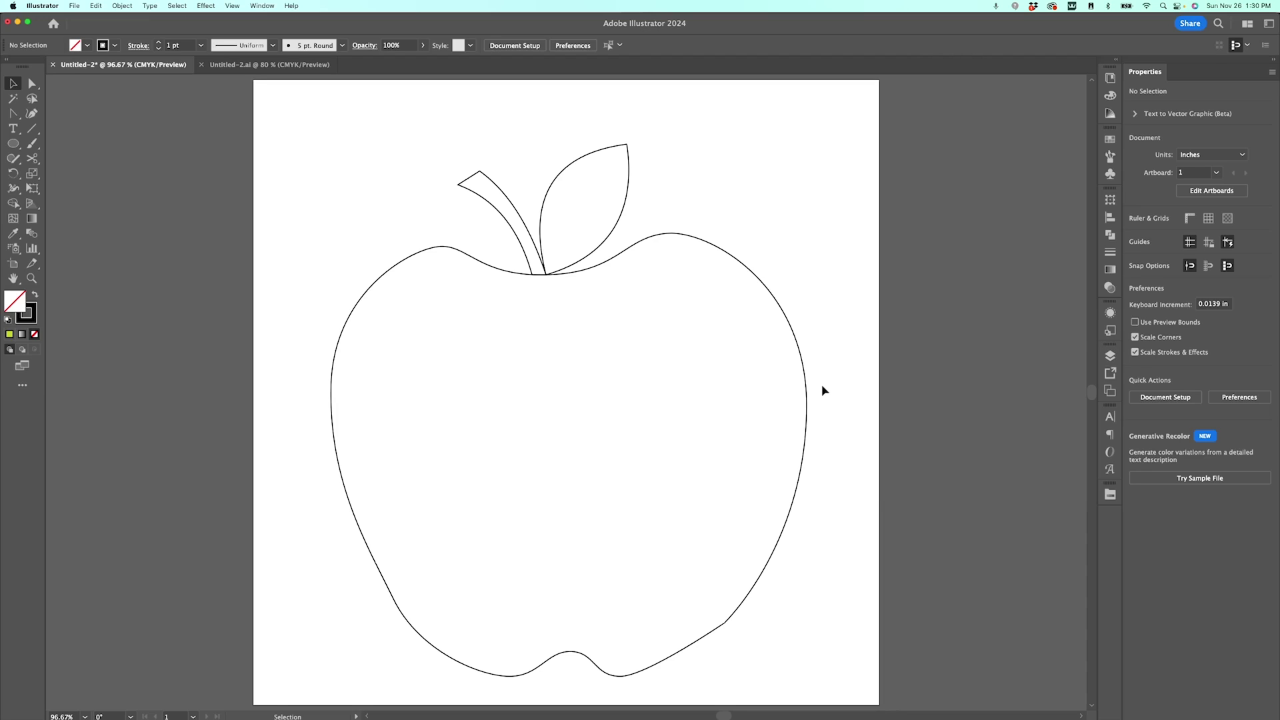
# Round the sharp corner on the apple outline's lower right side with the Anchor Point tool and deselect the path.
pyautogui.click(728, 627)
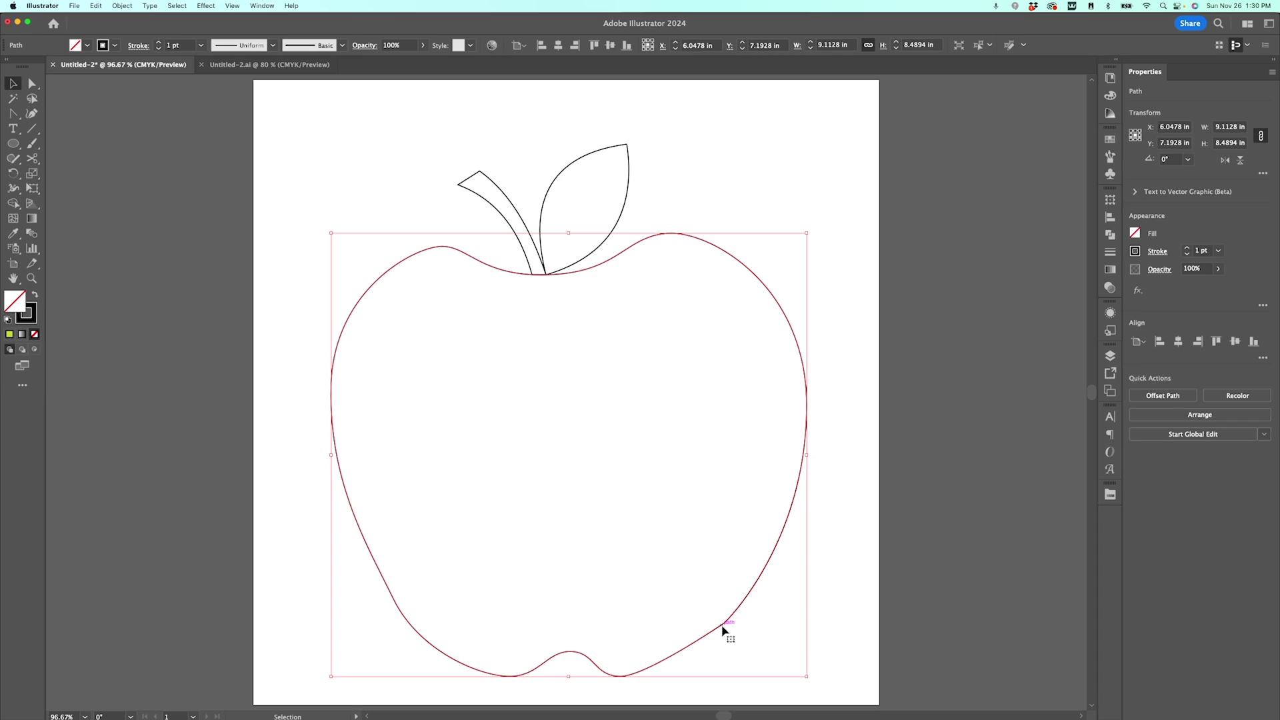
pyautogui.hotkey('shift', 'c')
pyautogui.click(726, 623)
pyautogui.moveTo(726, 623)
pyautogui.mouseDown()
pyautogui.moveTo(735, 615)
pyautogui.moveTo(712, 643)
pyautogui.mouseUp()
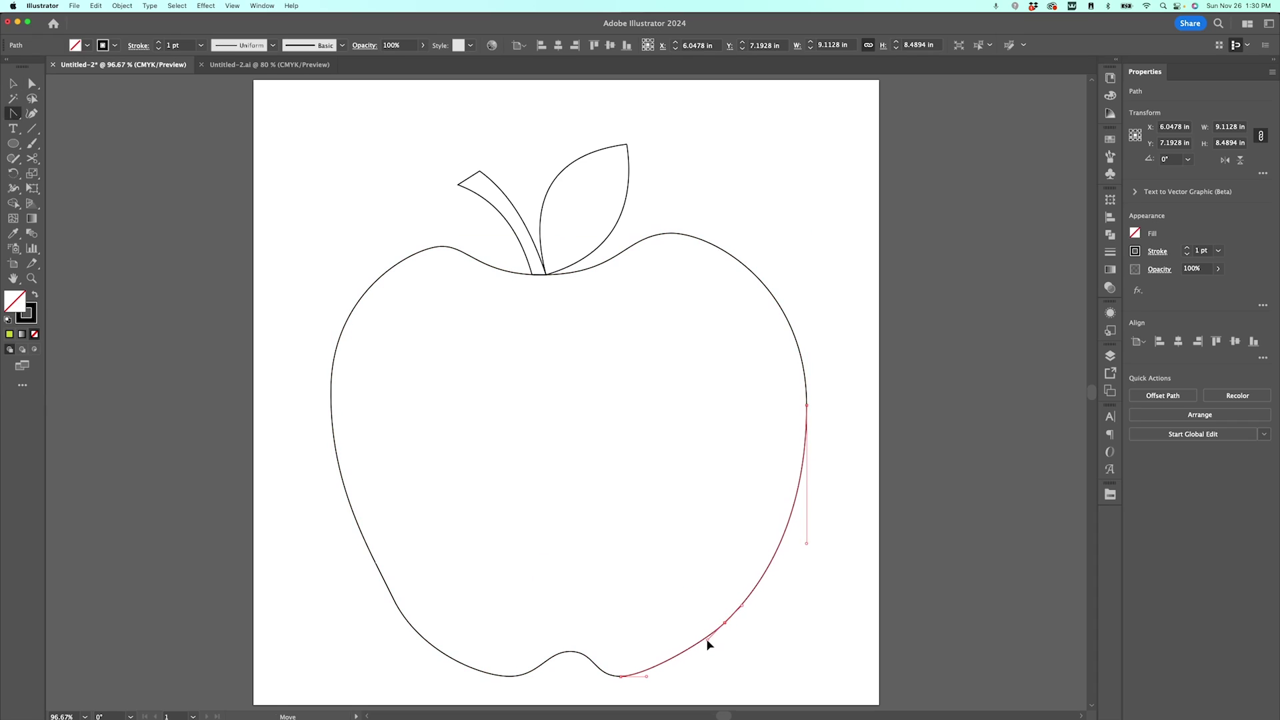
pyautogui.press('v')
pyautogui.click(613, 267)
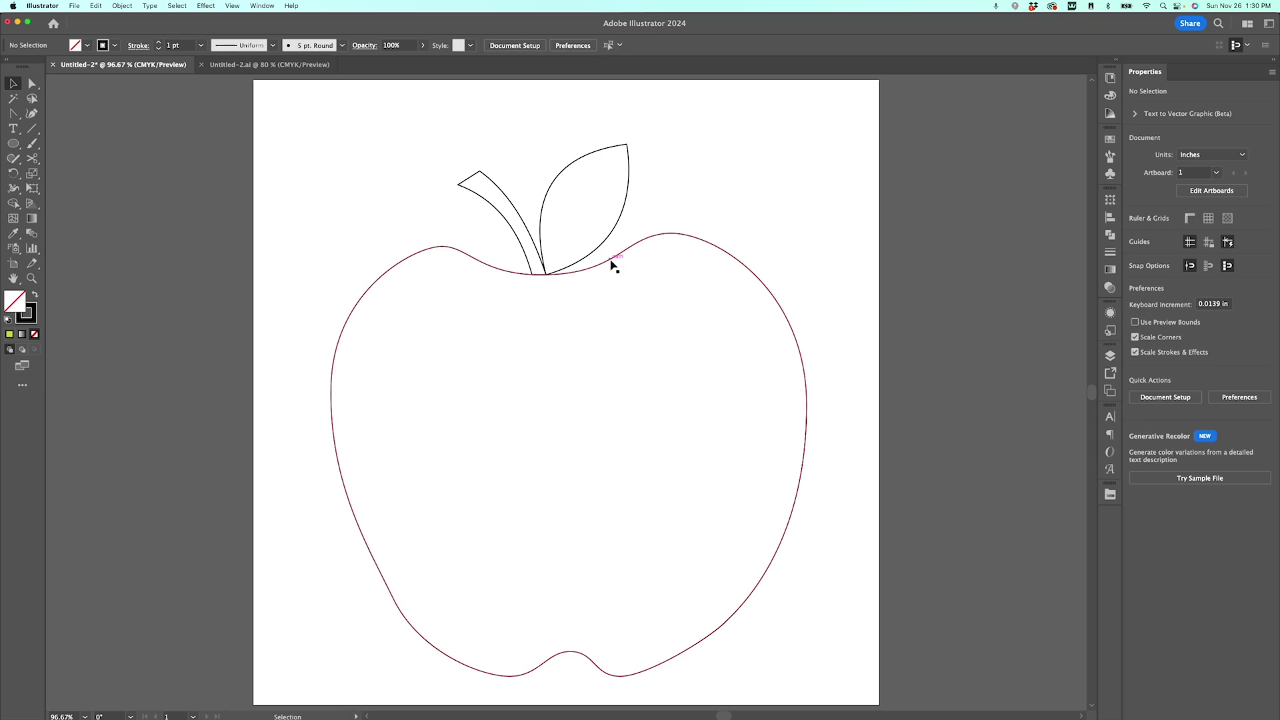
# Try to reposition the anchor points at the apple outline's two shoulders with Direct Selection.
pyautogui.click(611, 263)
pyautogui.press('a')
pyautogui.moveTo(442, 248); pyautogui.dragTo(437, 256)
pyautogui.moveTo(668, 238); pyautogui.dragTo(681, 240)
# Select the stem and leaf together and move them slightly to the right.
pyautogui.press('v')
pyautogui.click(486, 172)
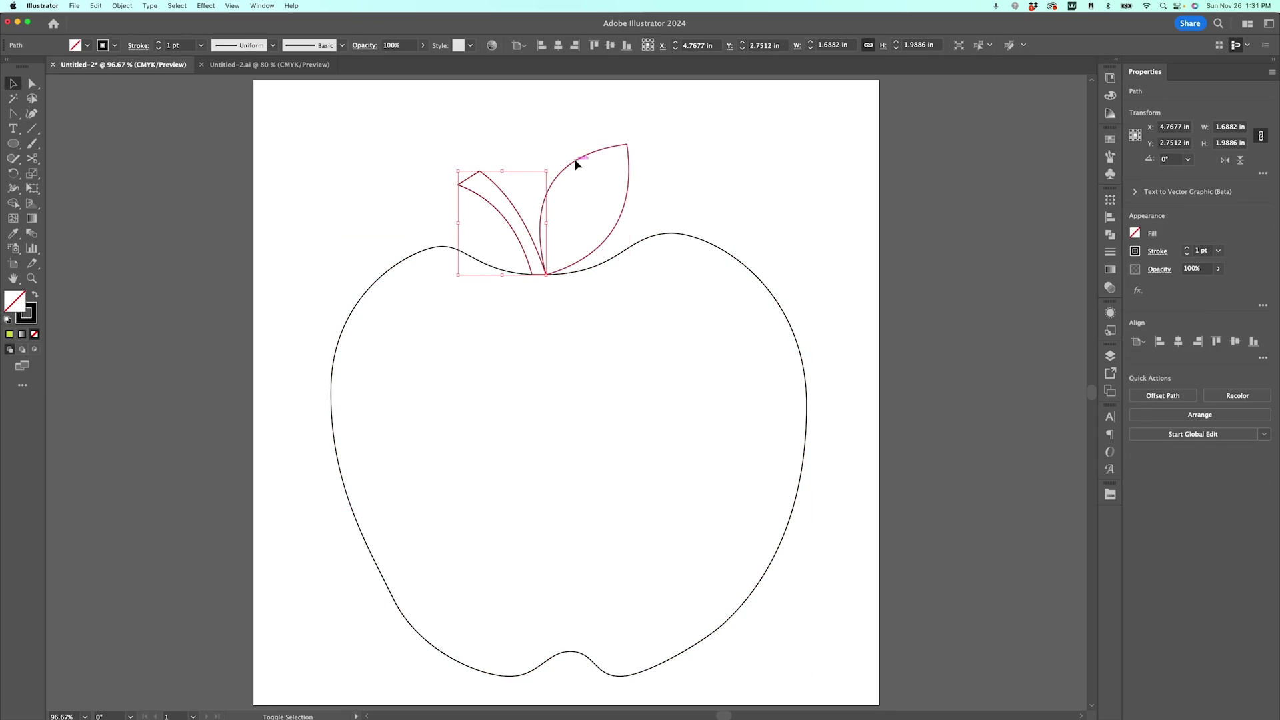
pyautogui.keyDown('shift'); pyautogui.click(574, 163); pyautogui.keyUp('shift')
pyautogui.moveTo(575, 162); pyautogui.dragTo(581, 164)
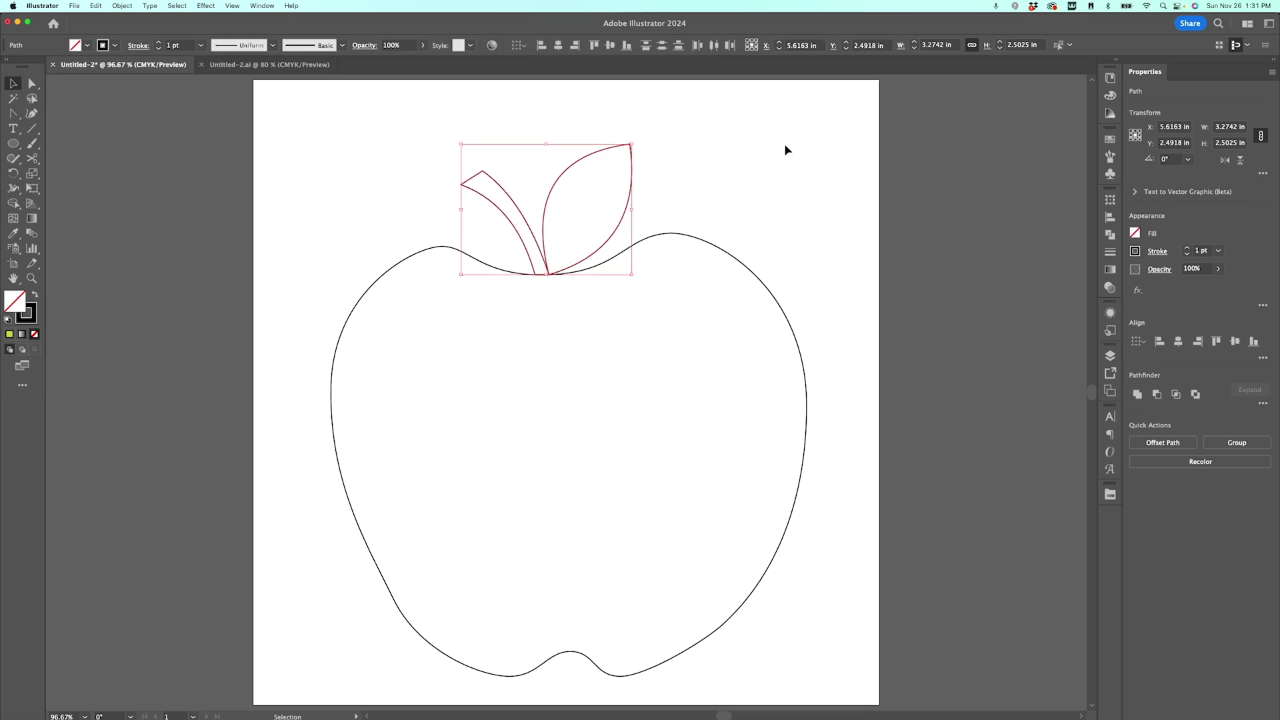
# Reshape the apple's left and right shoulders by giving their anchor points new, nearly horizontal handles, and deselect the outline.
pyautogui.press('a')
pyautogui.click(441, 246)
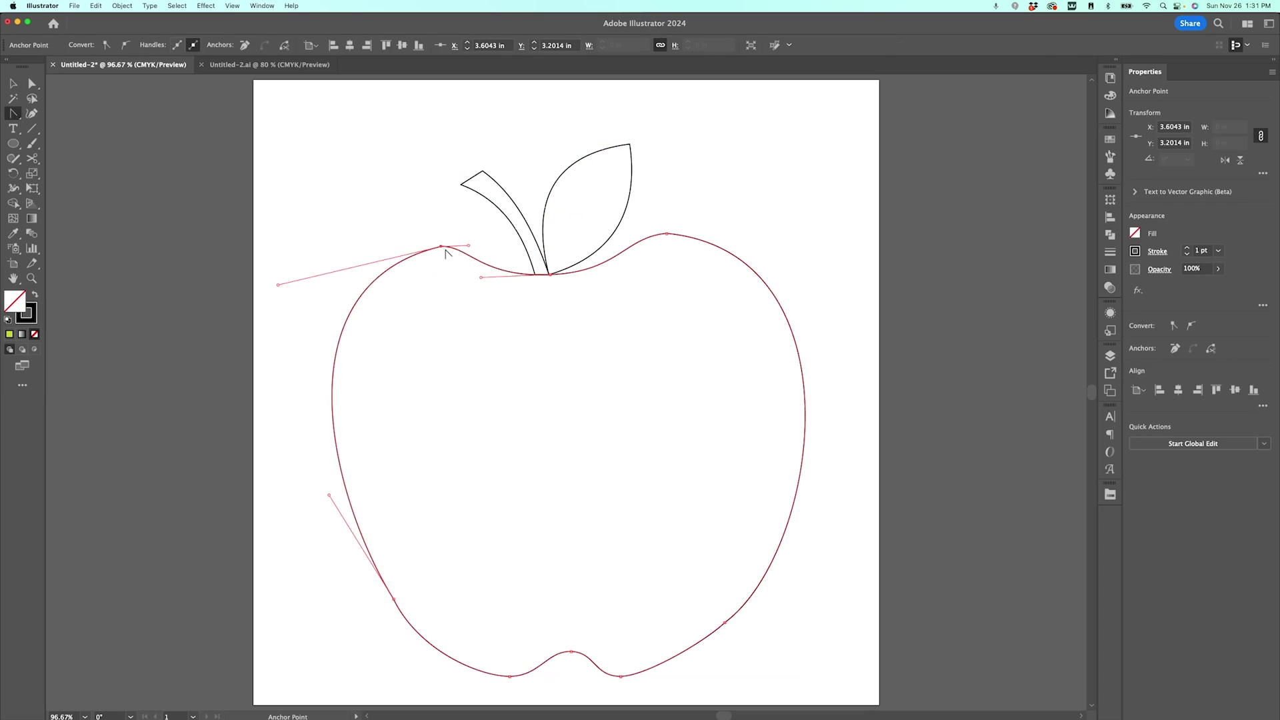
pyautogui.click(442, 246)
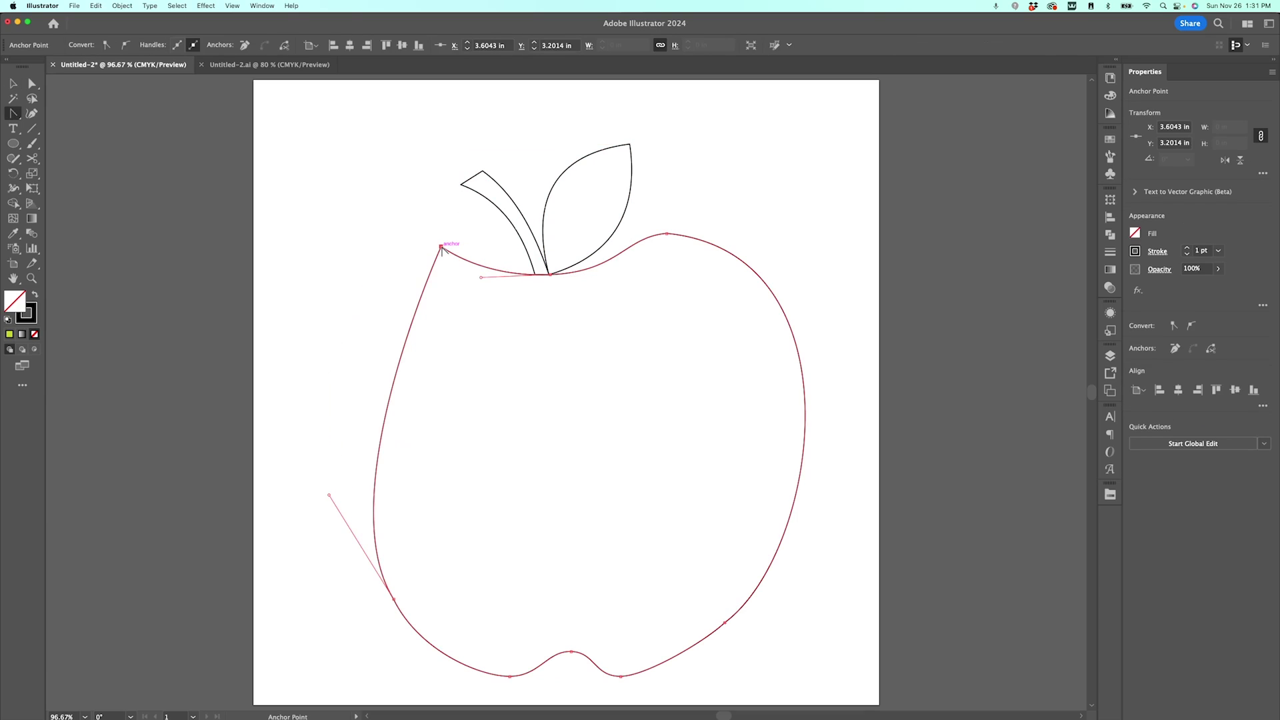
pyautogui.moveTo(442, 248); pyautogui.dragTo(490, 248)
pyautogui.moveTo(396, 252); pyautogui.dragTo(309, 259)
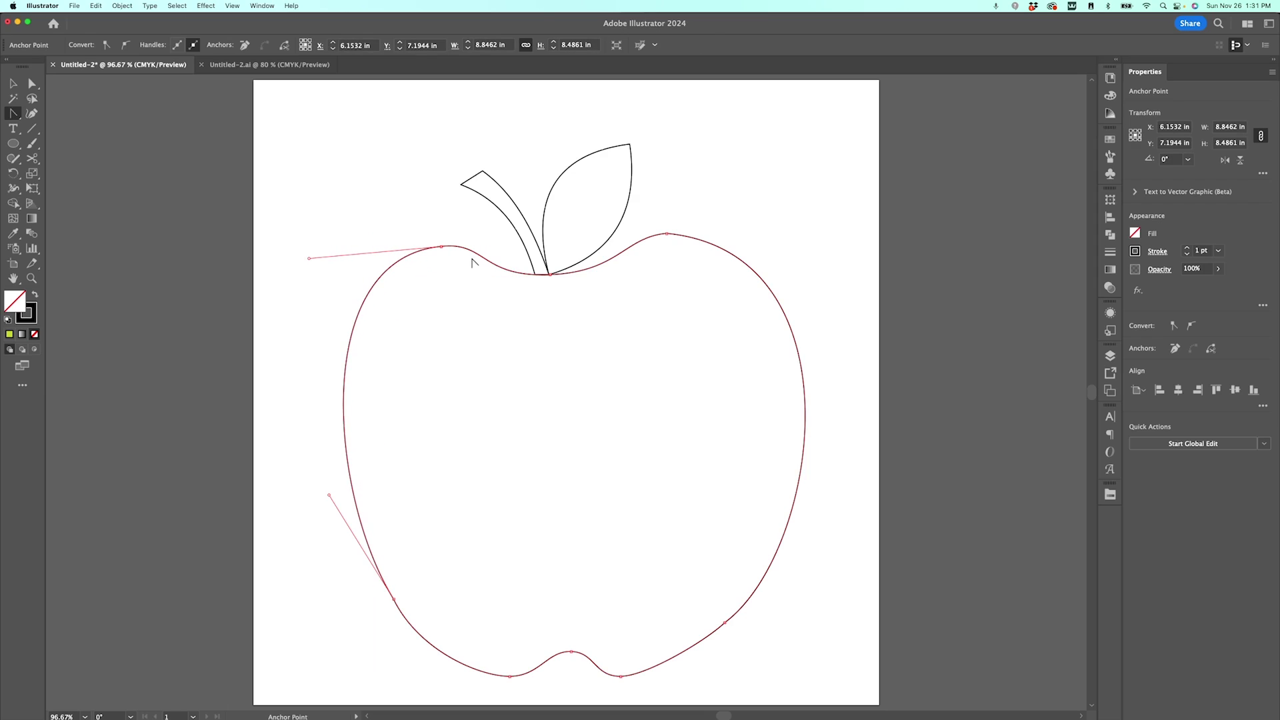
pyautogui.moveTo(667, 234); pyautogui.dragTo(806, 232)
pyautogui.press('v')
pyautogui.click(822, 433)
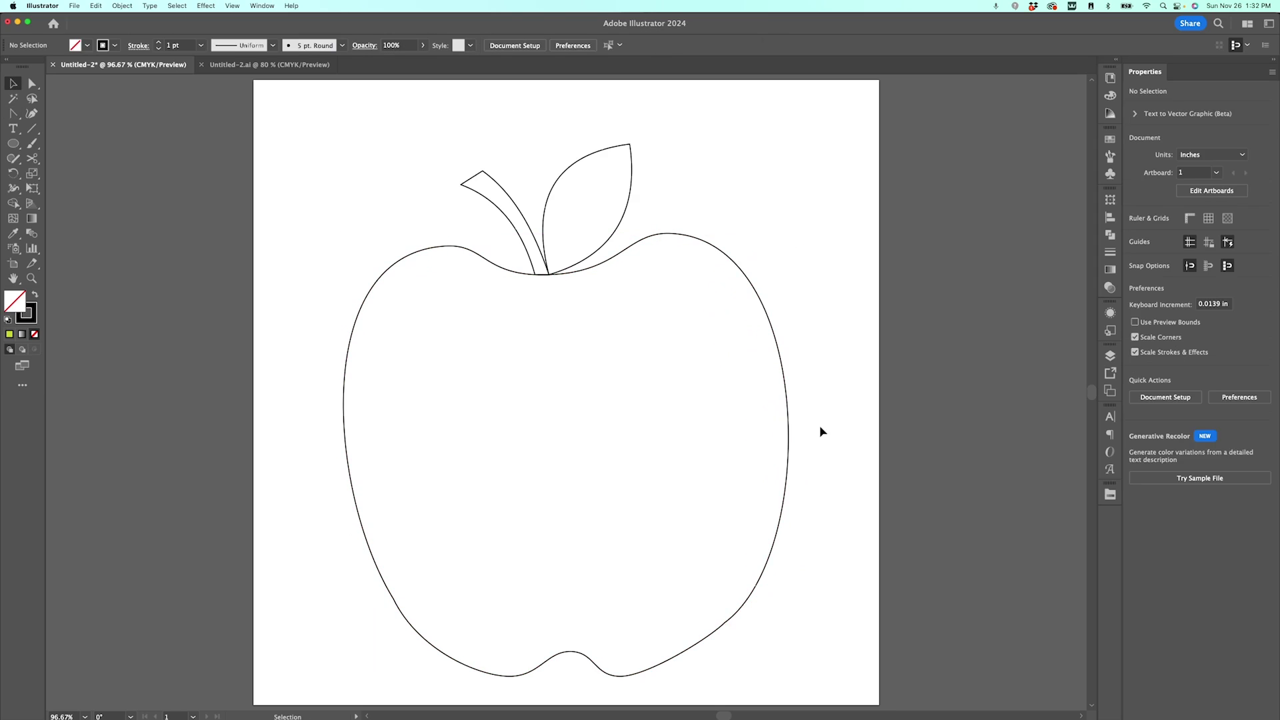
# Smooth the apple outline with the path Smooth command at a medium amount, and deselect it.
pyautogui.click(789, 462)
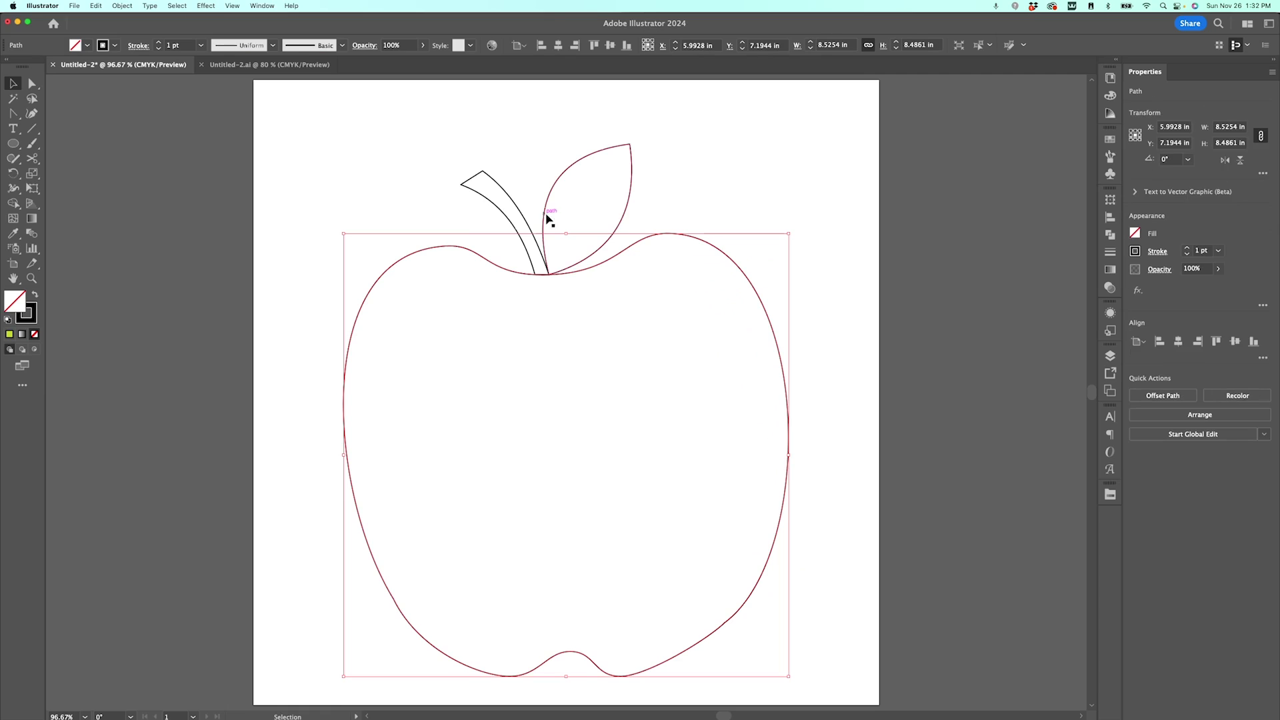
pyautogui.click(121, 5)
pyautogui.moveTo(154, 268)
pyautogui.click(267, 334)
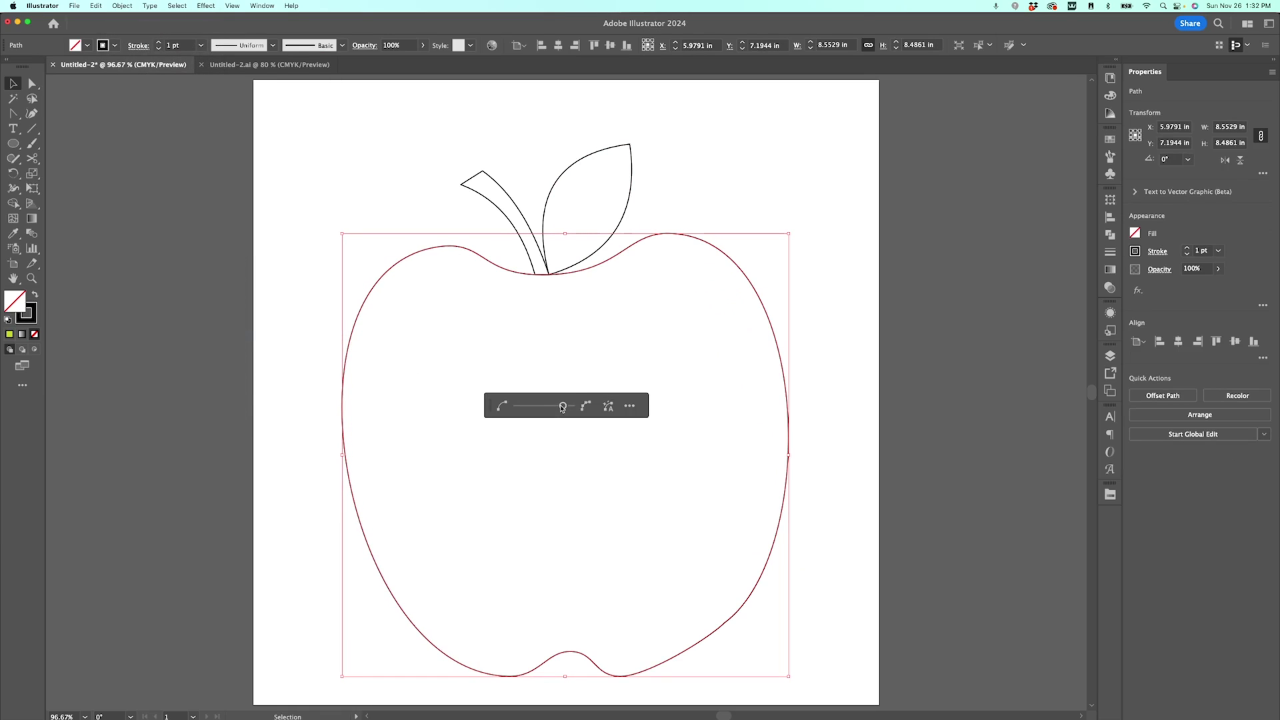
pyautogui.moveTo(555, 409)
pyautogui.moveTo(565, 408); pyautogui.dragTo(547, 409)
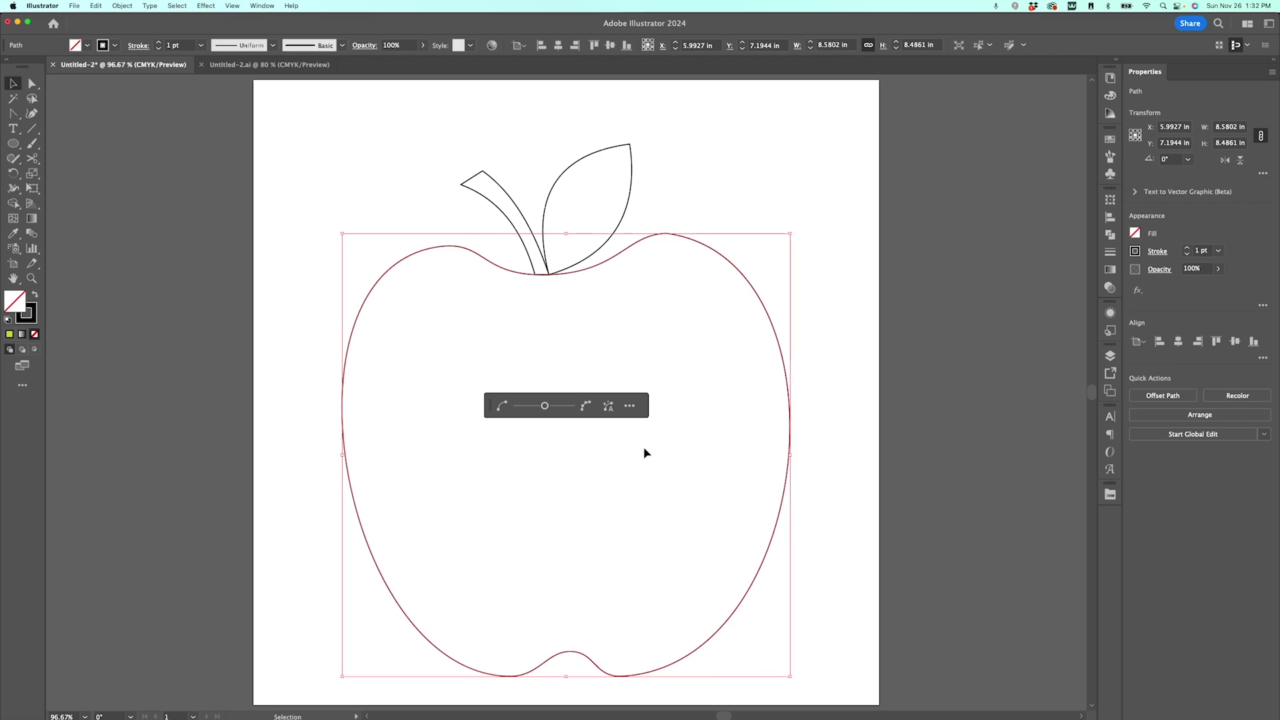
pyautogui.click(764, 260)
# Fill the apple with the pinkish red swatch and the leaf with the lime green swatch from the HLMS 2024 library.
pyautogui.click(732, 263)
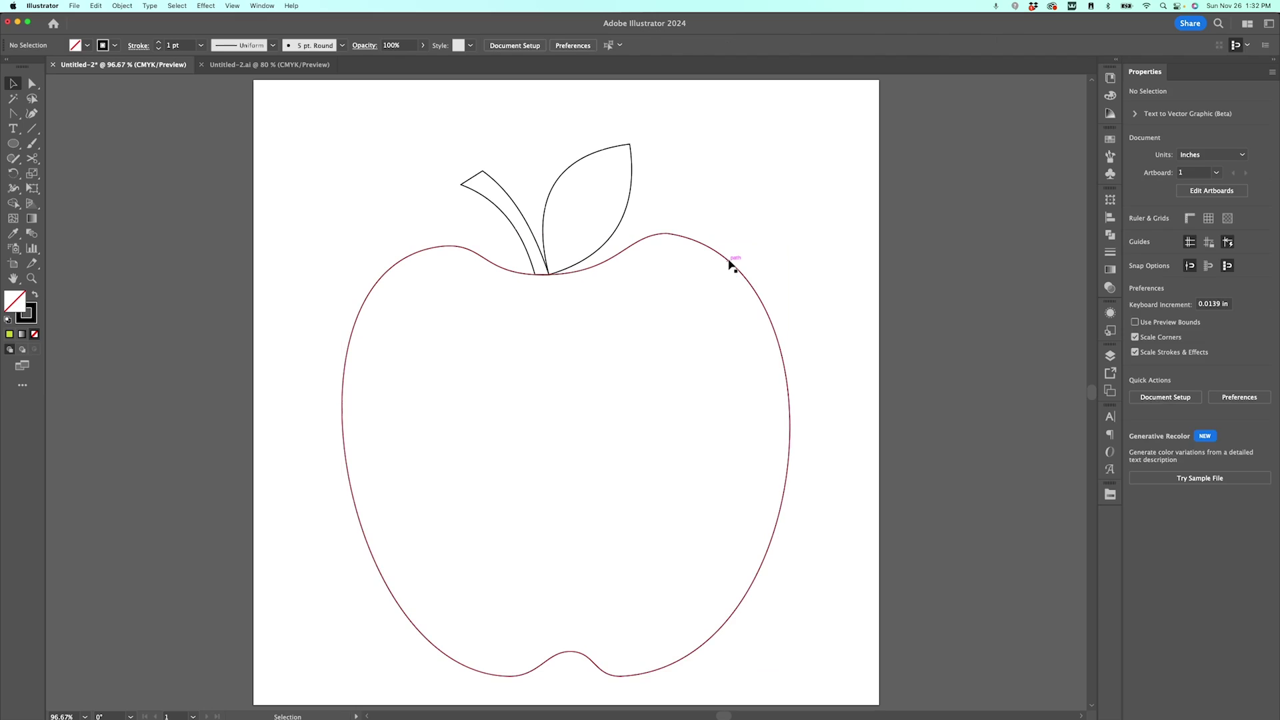
pyautogui.click(1111, 493)
pyautogui.click(1015, 537)
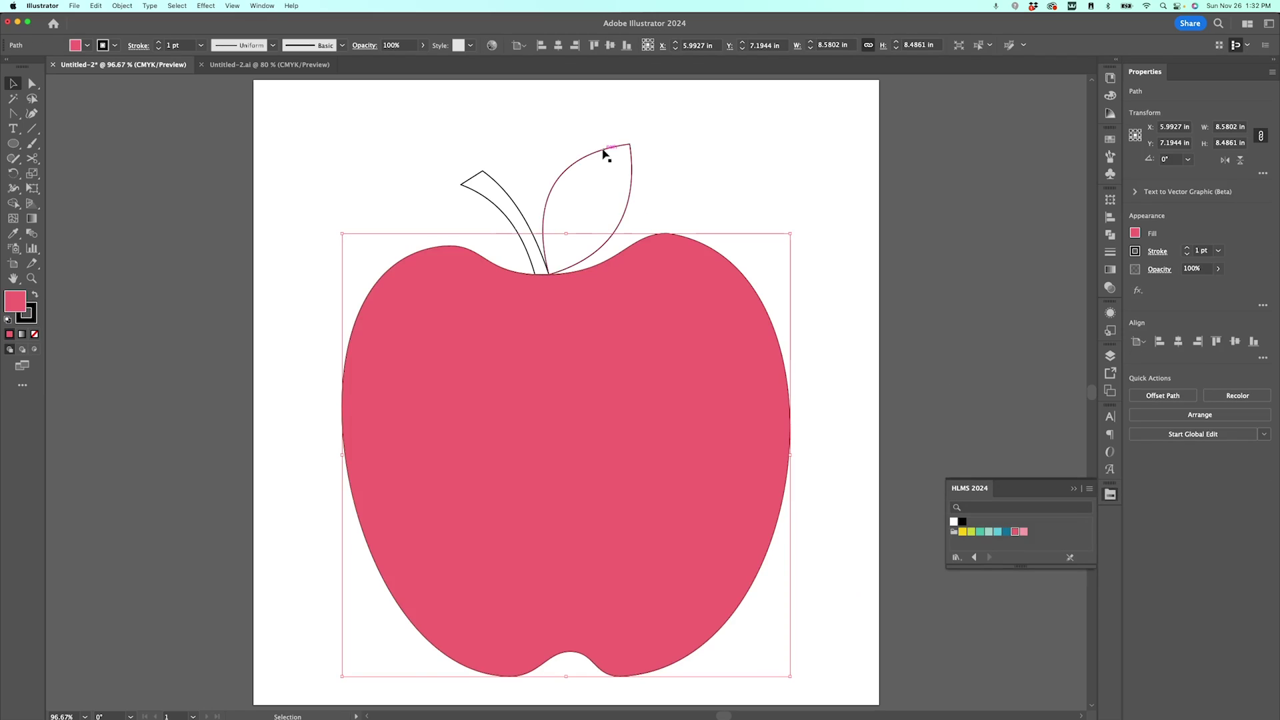
pyautogui.click(602, 155)
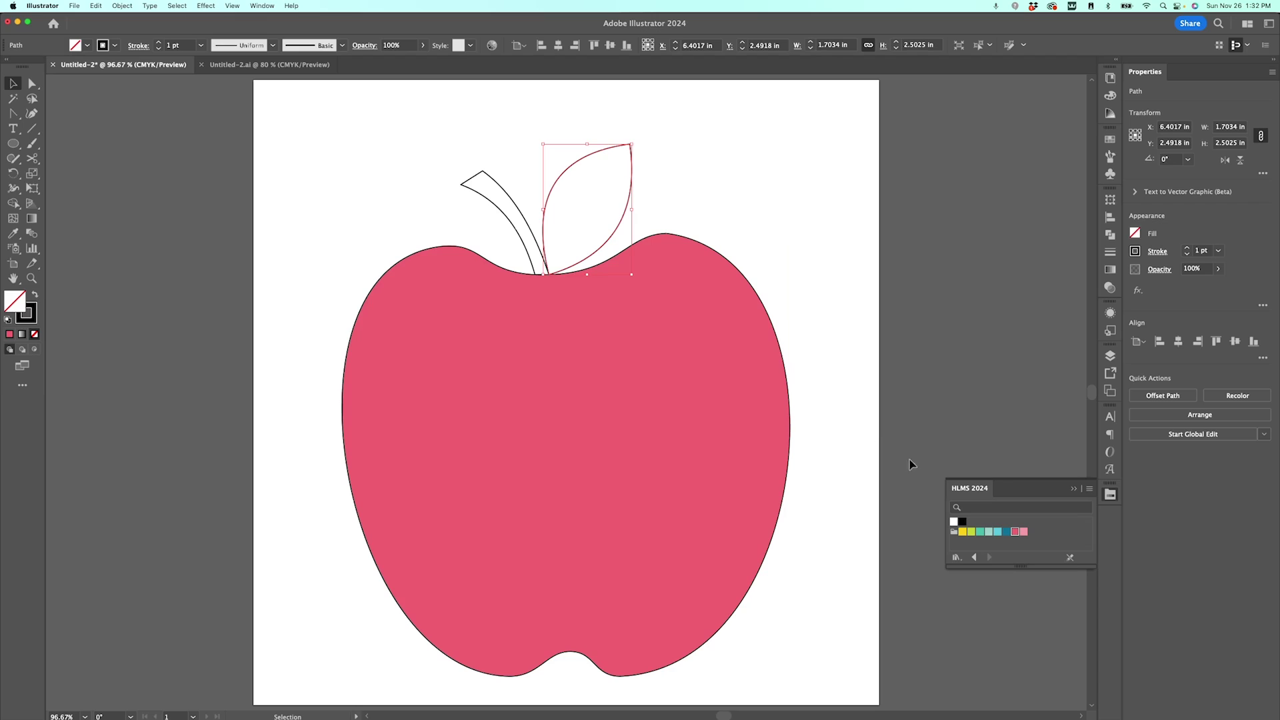
pyautogui.click(964, 534)
# Fill the stem with a brown swatch from the default swatches and deselect it.
pyautogui.click(486, 176)
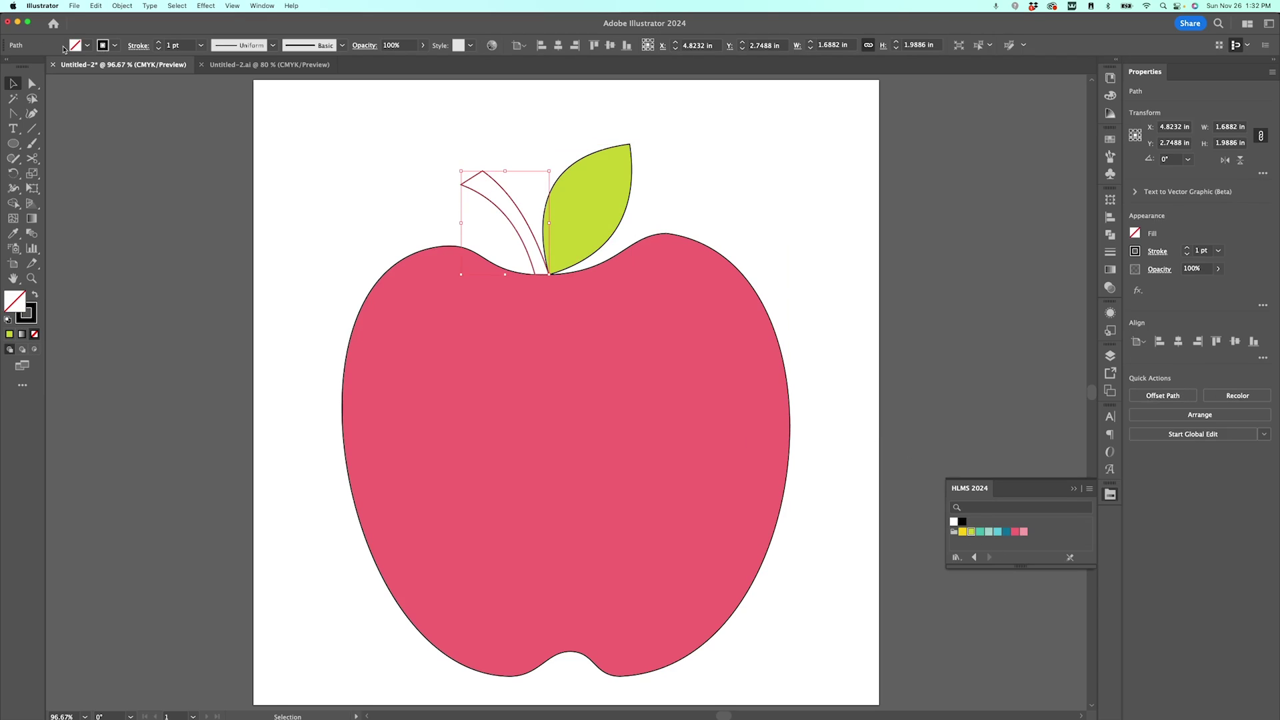
pyautogui.click(87, 45)
pyautogui.click(104, 84)
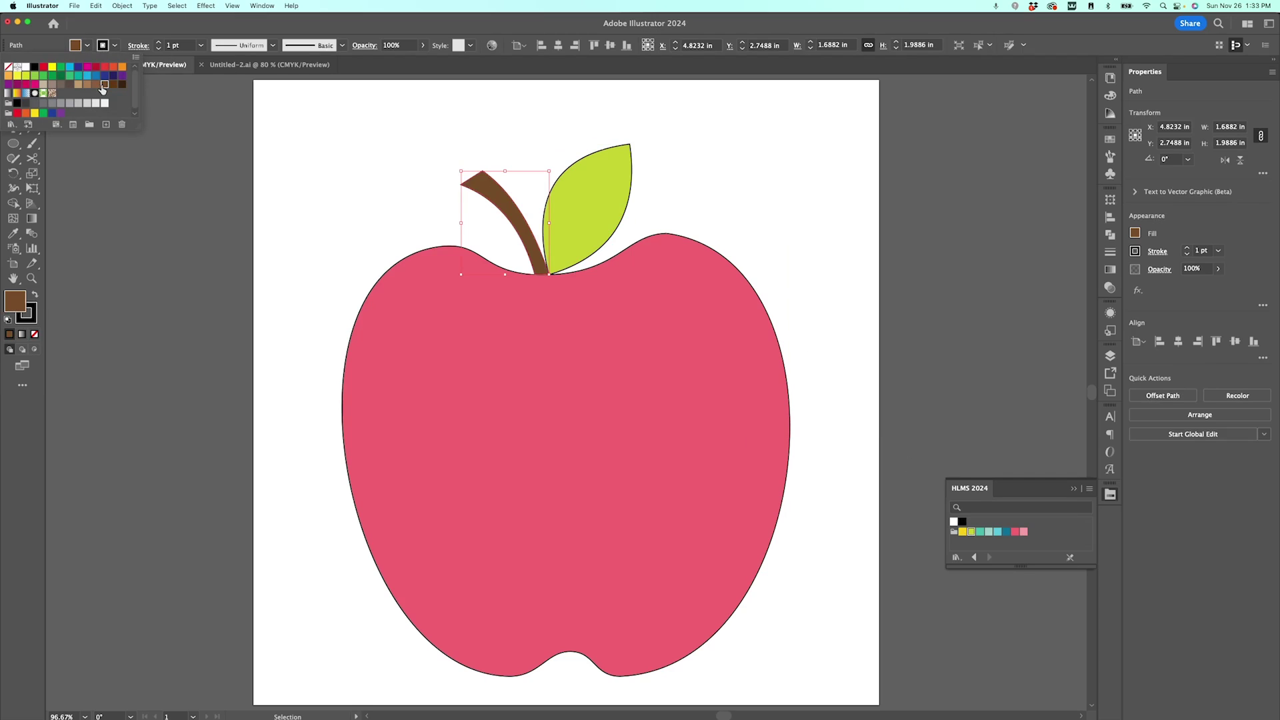
pyautogui.click(346, 136)
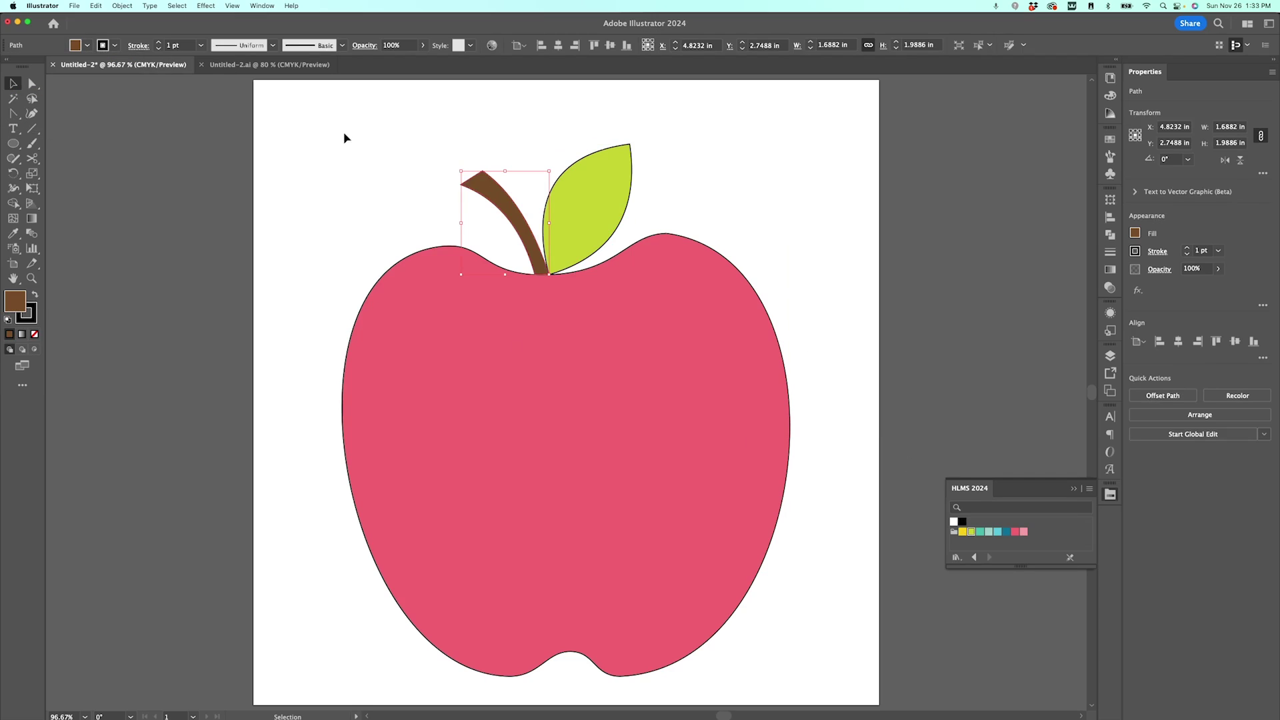
pyautogui.click(358, 146)
# Remove the black stroke from the apple, stem and leaf all at once, and deselect the artwork.
pyautogui.press('super+a')
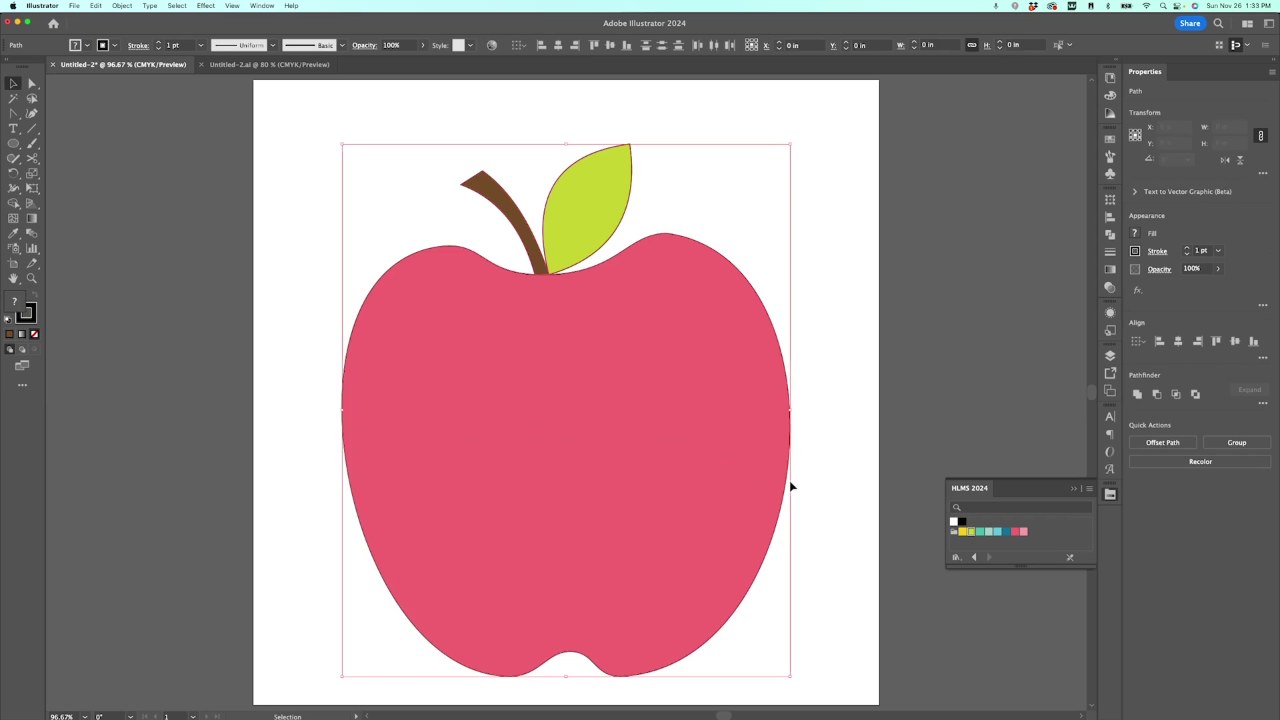
pyautogui.click(115, 45)
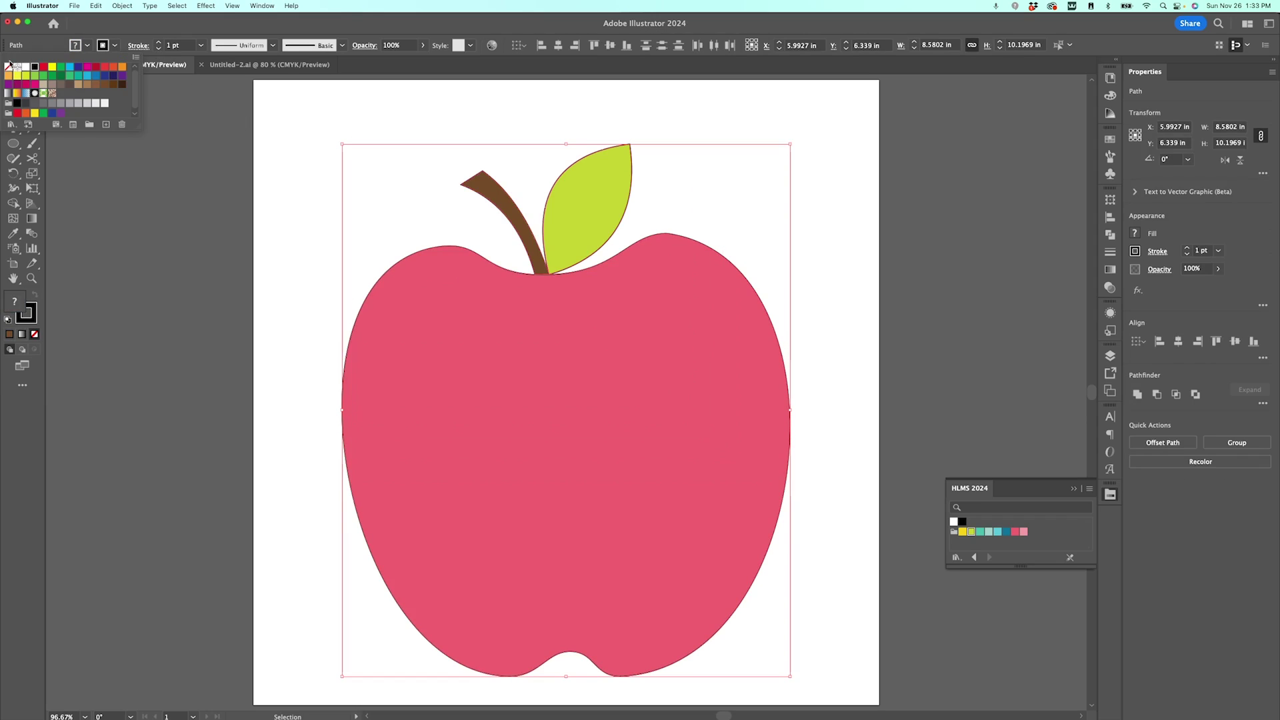
pyautogui.click(10, 68)
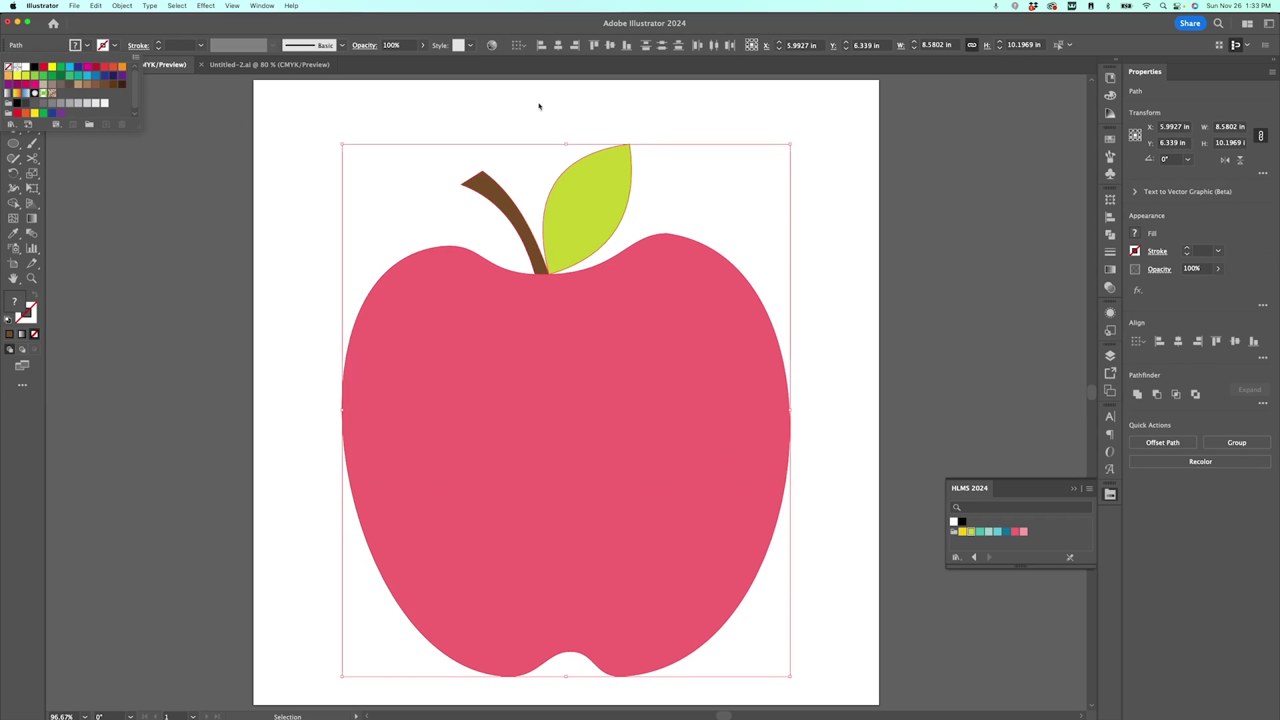
pyautogui.click(772, 118)
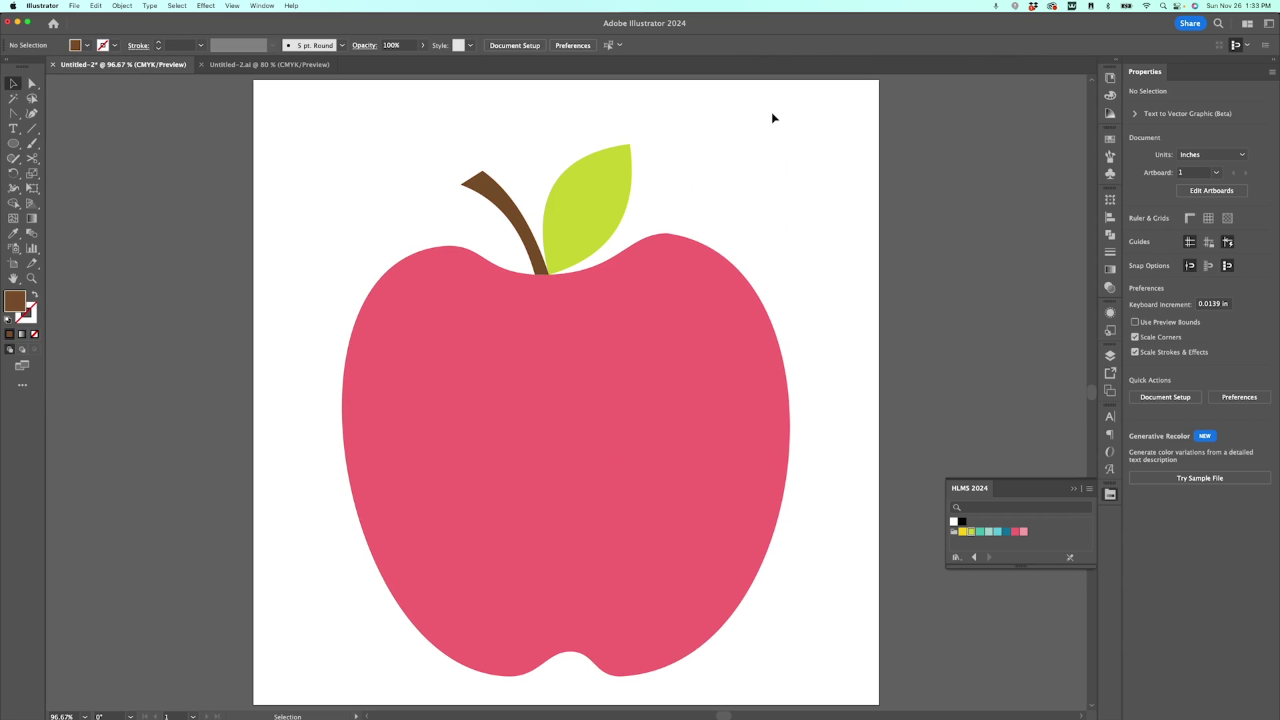